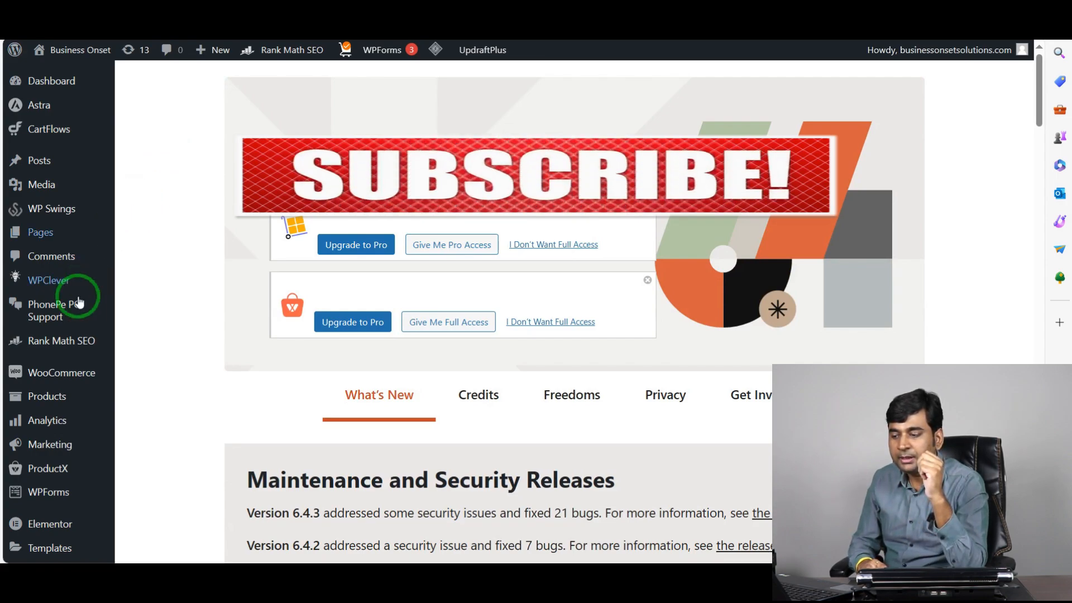
Open the page for adding a new plugin to the WordPress site.
scroll(78, 302, down, 4)
mouse_move(48, 392)
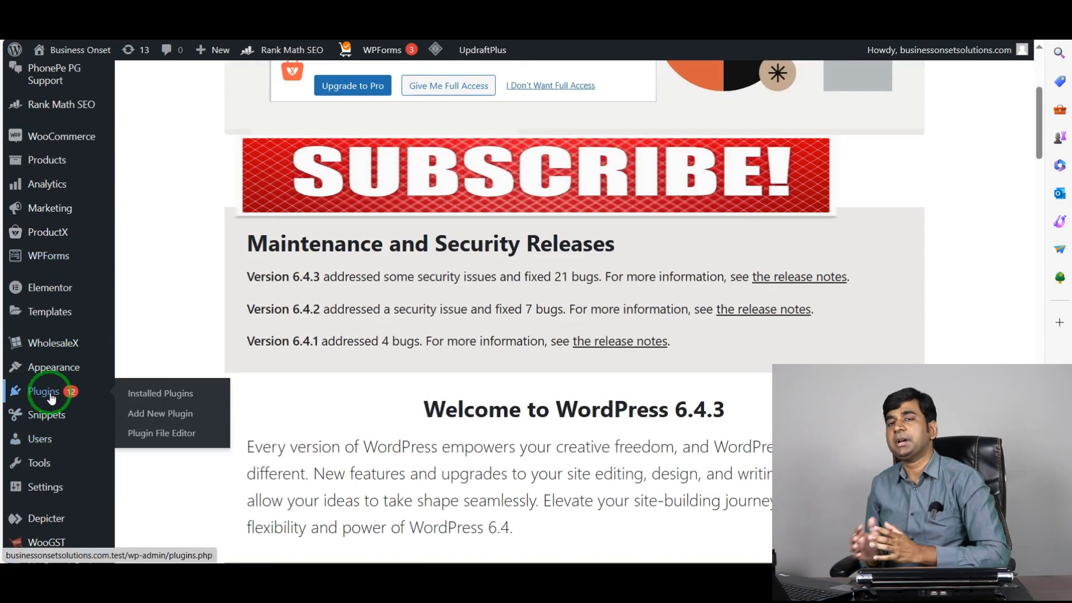
click(154, 423)
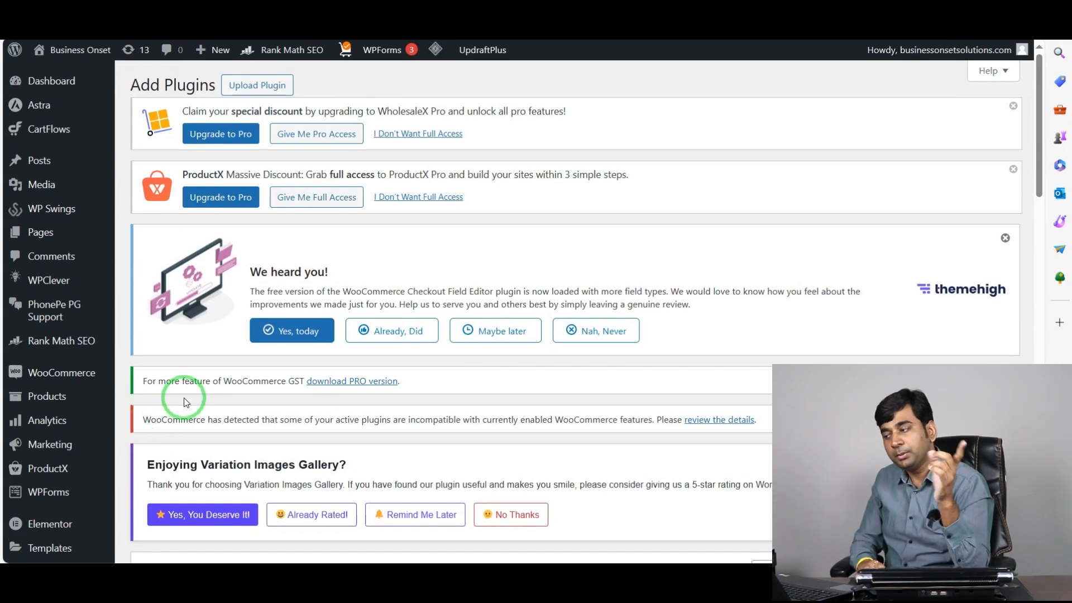
Search the plugin directory for "depicter" and update the Depicter Slider plugin.
scroll(258, 329, down, 7)
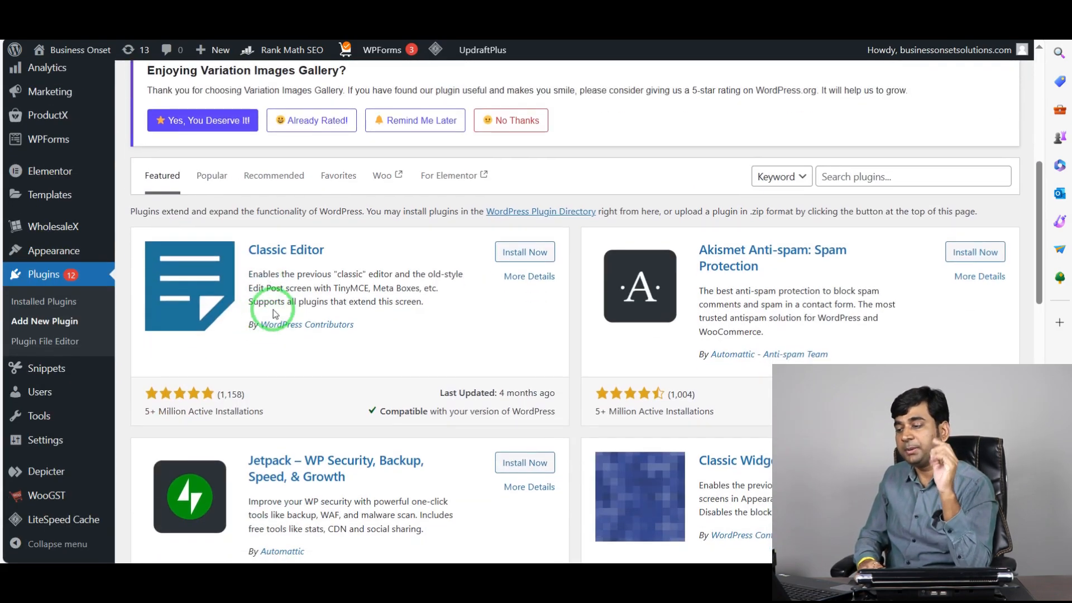
click(847, 177)
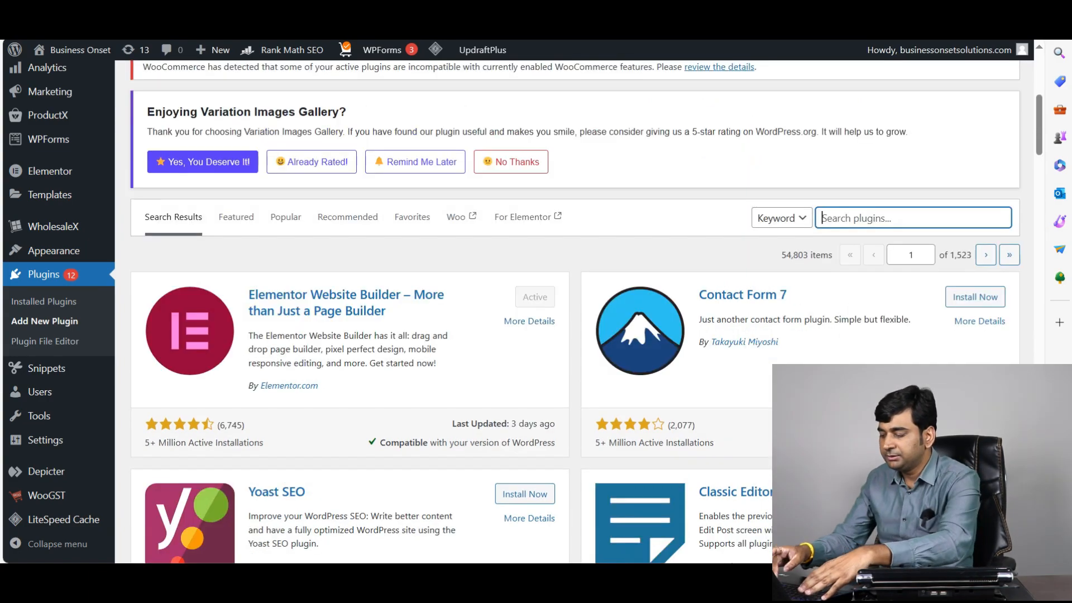
text(depi)
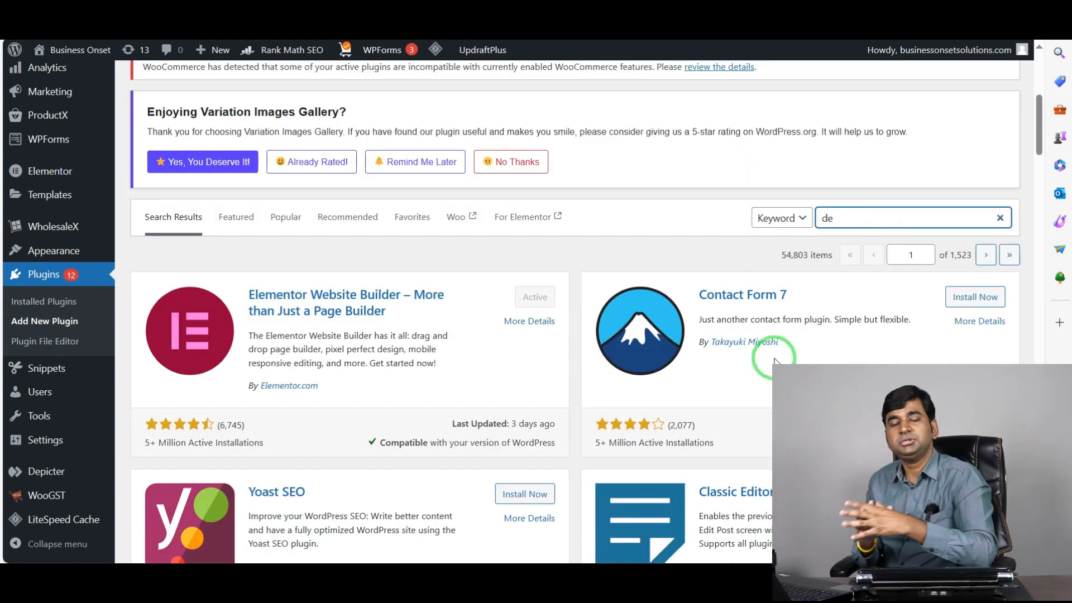
text(cter)
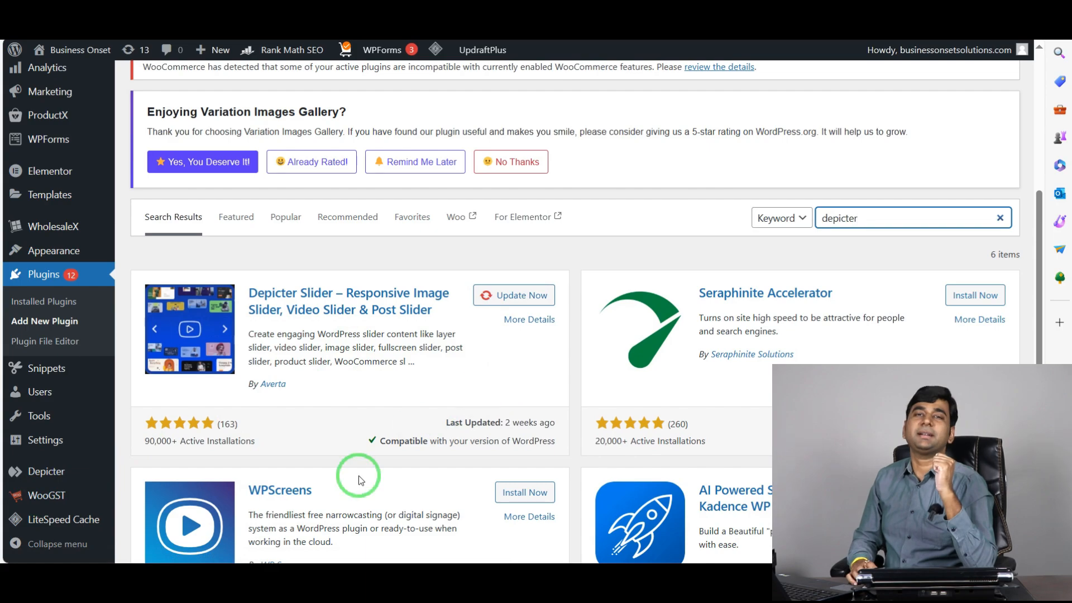
click(518, 295)
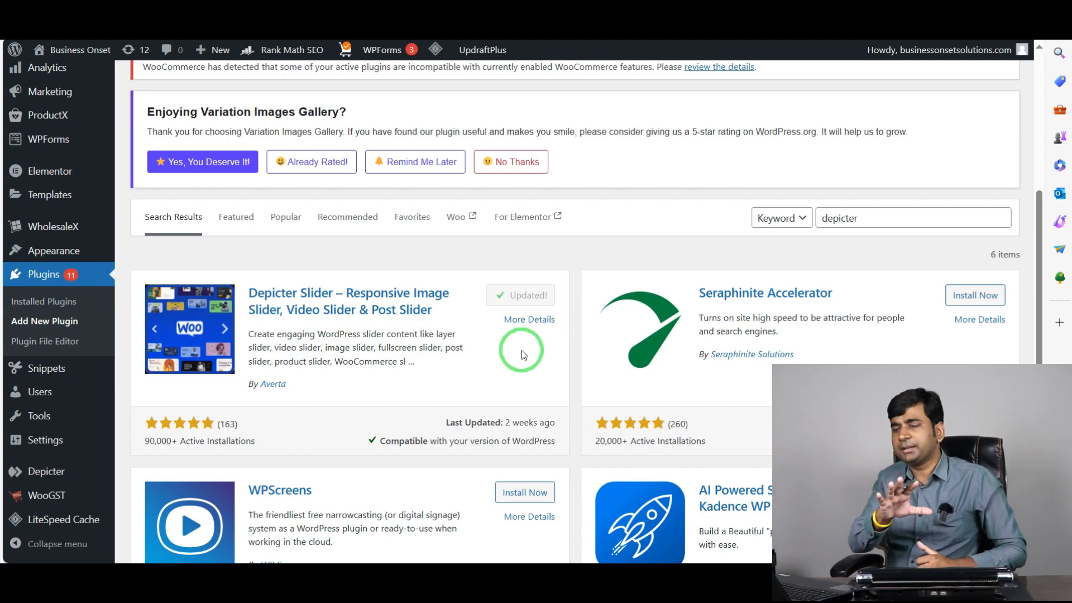
Open the Depicter plugin's dashboard and dismiss its What's New notice.
mouse_move(16, 50)
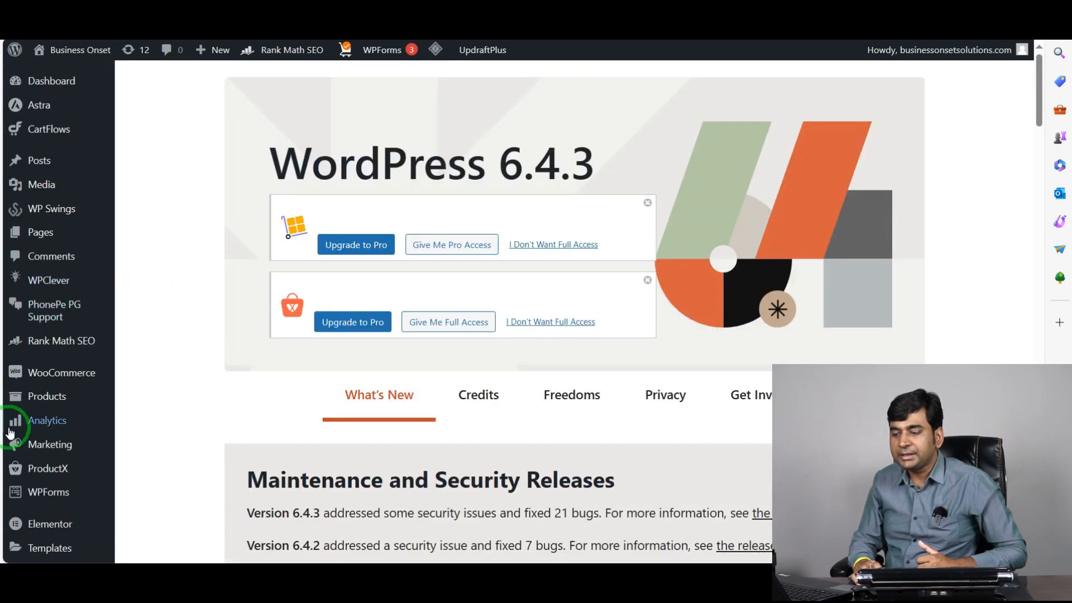
scroll(16, 438, down, 2)
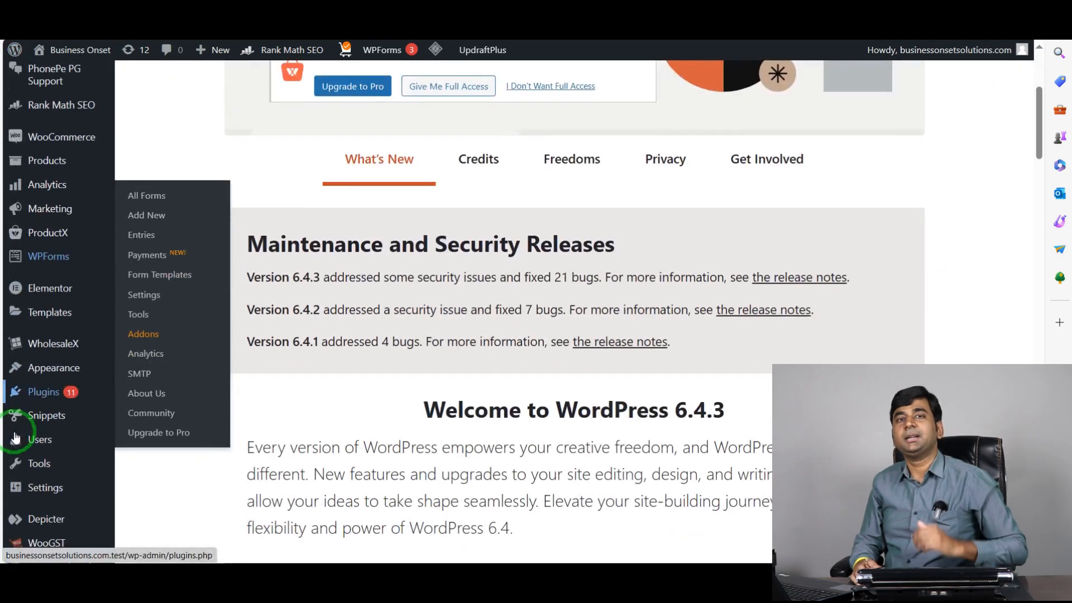
scroll(16, 439, down, 4)
mouse_move(33, 474)
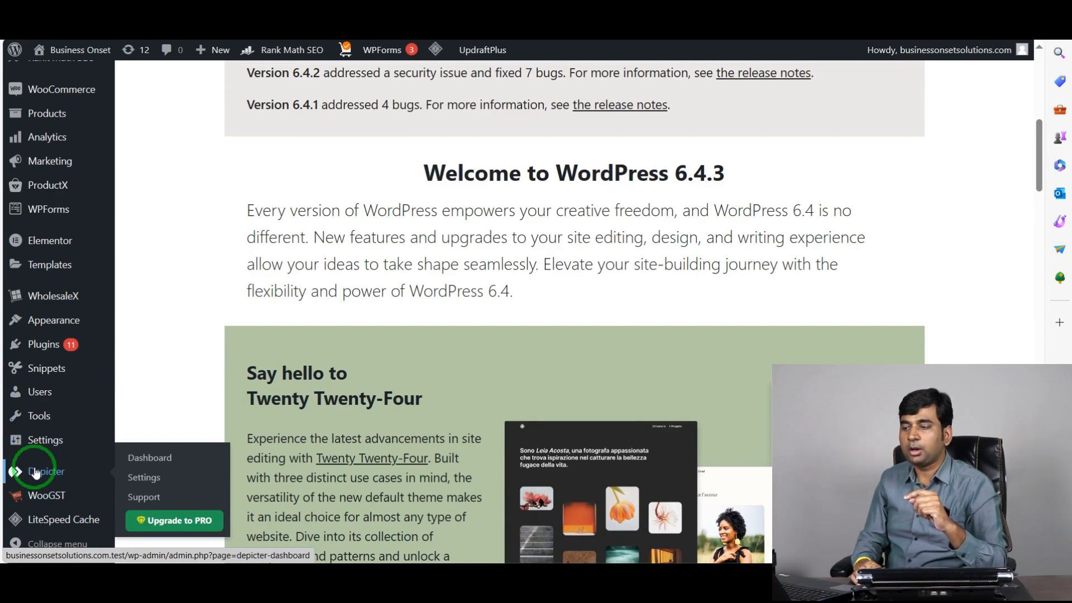
click(146, 457)
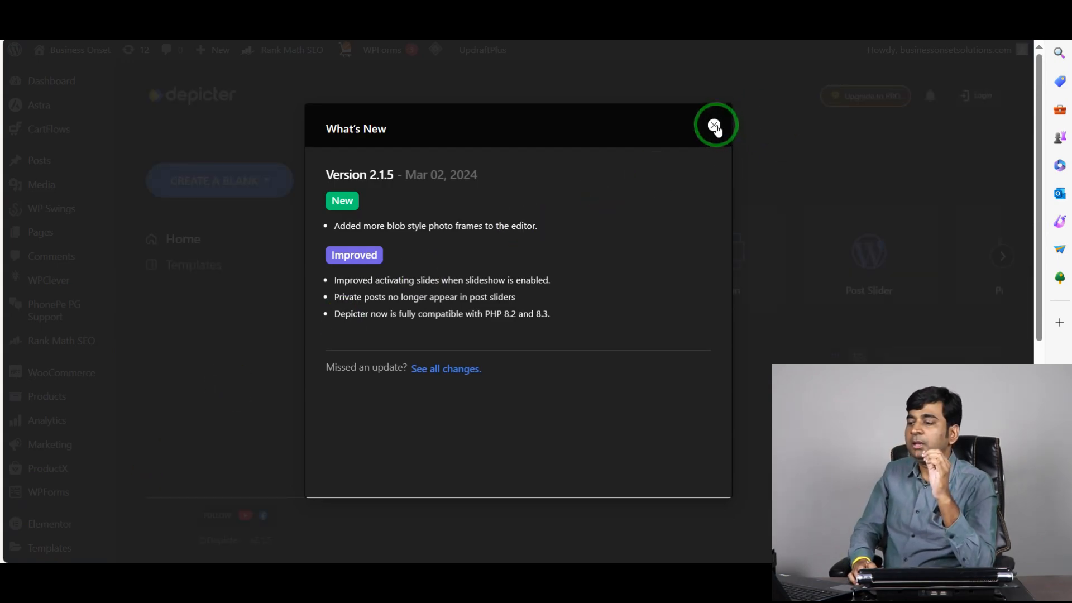
click(714, 125)
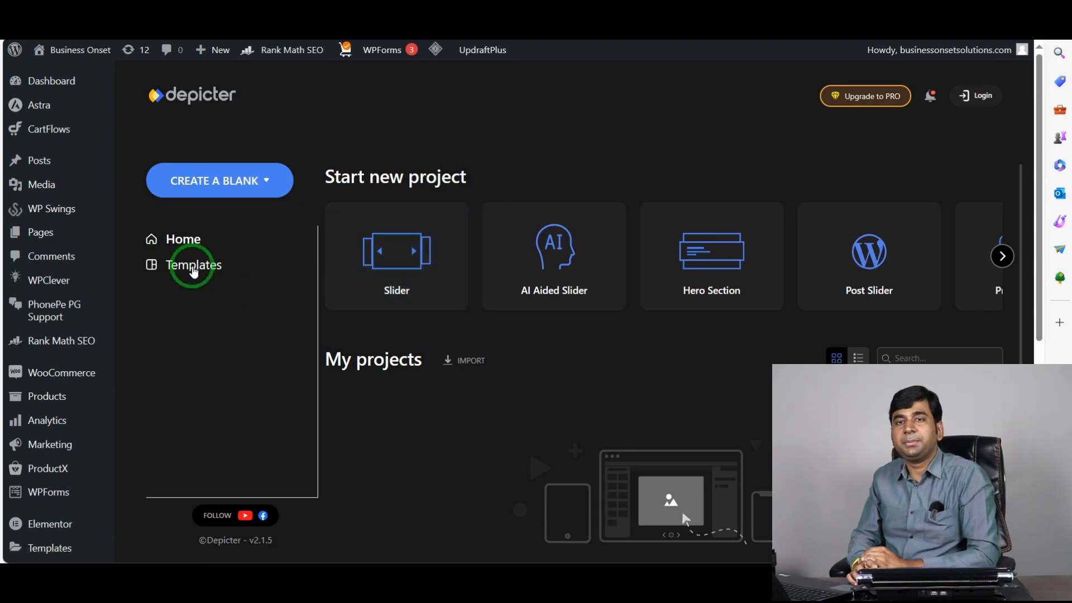
Open Depicter's template library and look over its template collections.
click(193, 267)
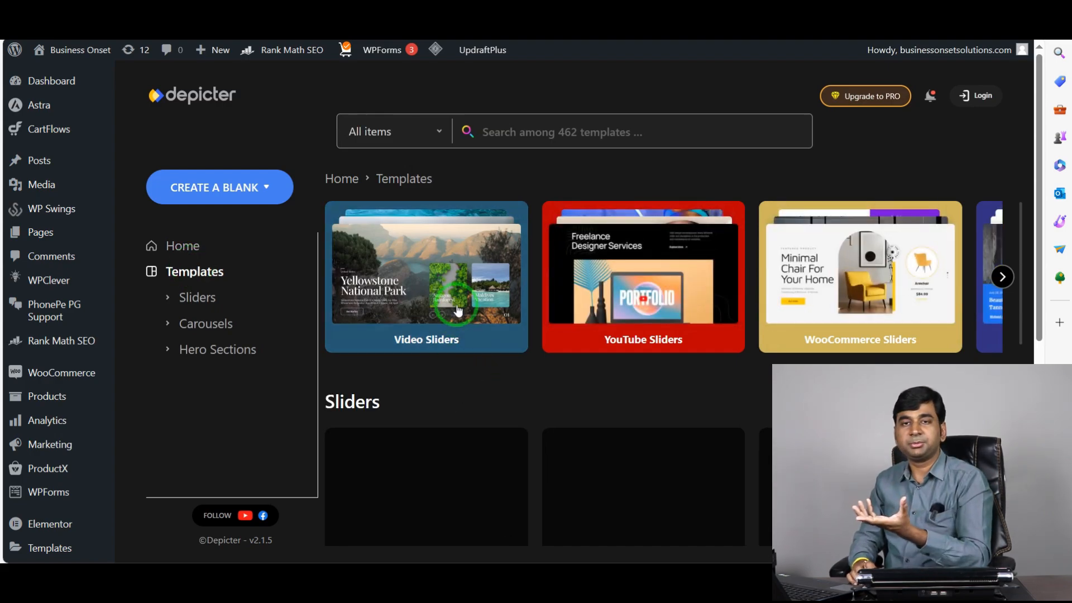
scroll(490, 323, down, 2)
scroll(490, 327, up, 2)
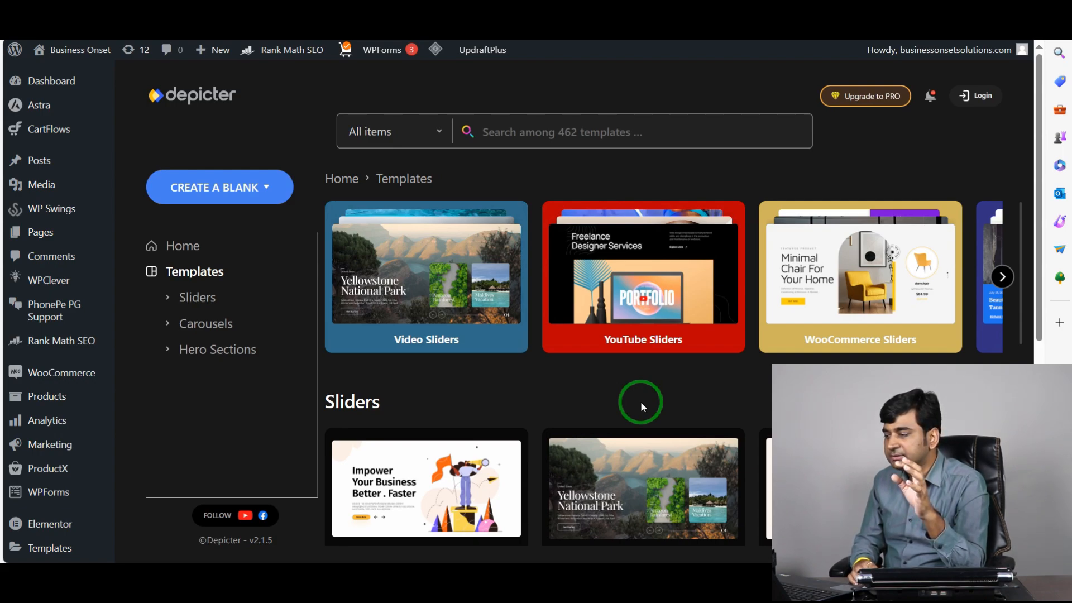
scroll(669, 402, down, 3)
mouse_move(896, 334)
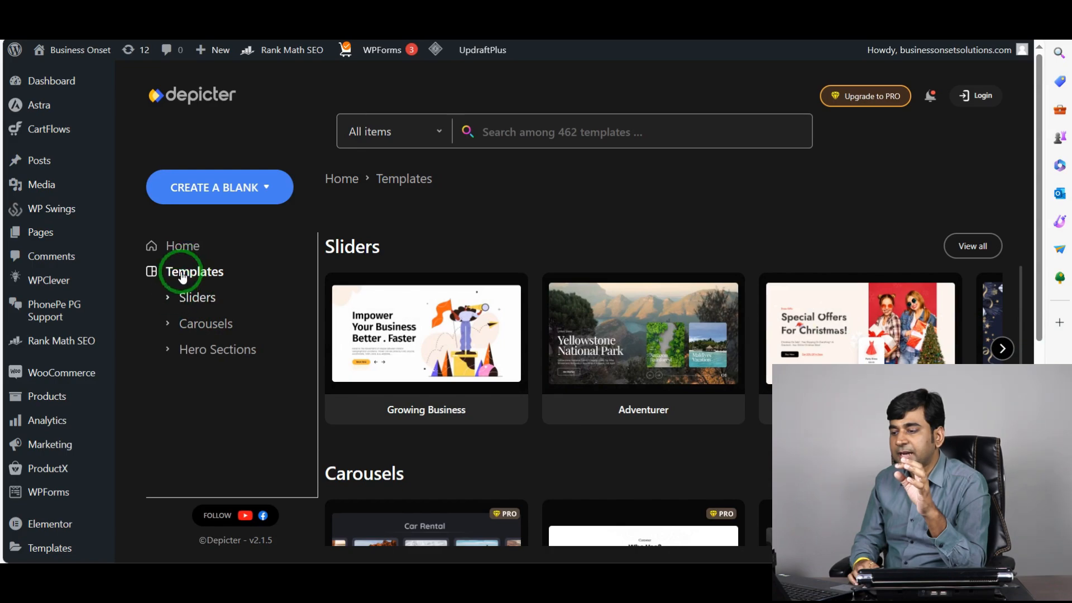
Expand the slider template categories and show the Shop Sliders templates.
click(170, 302)
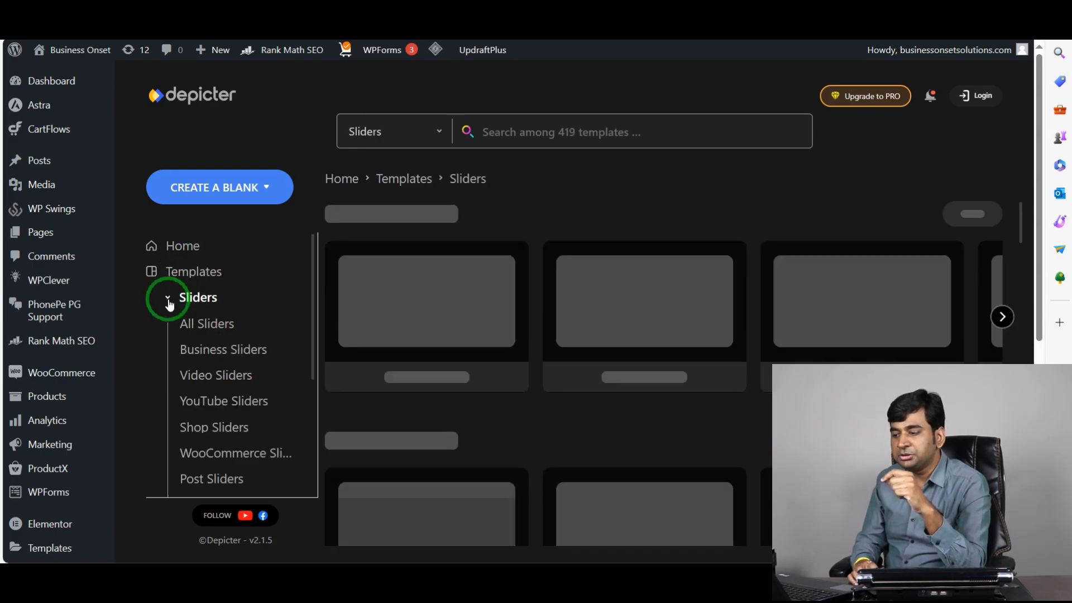
scroll(226, 306, down, 2)
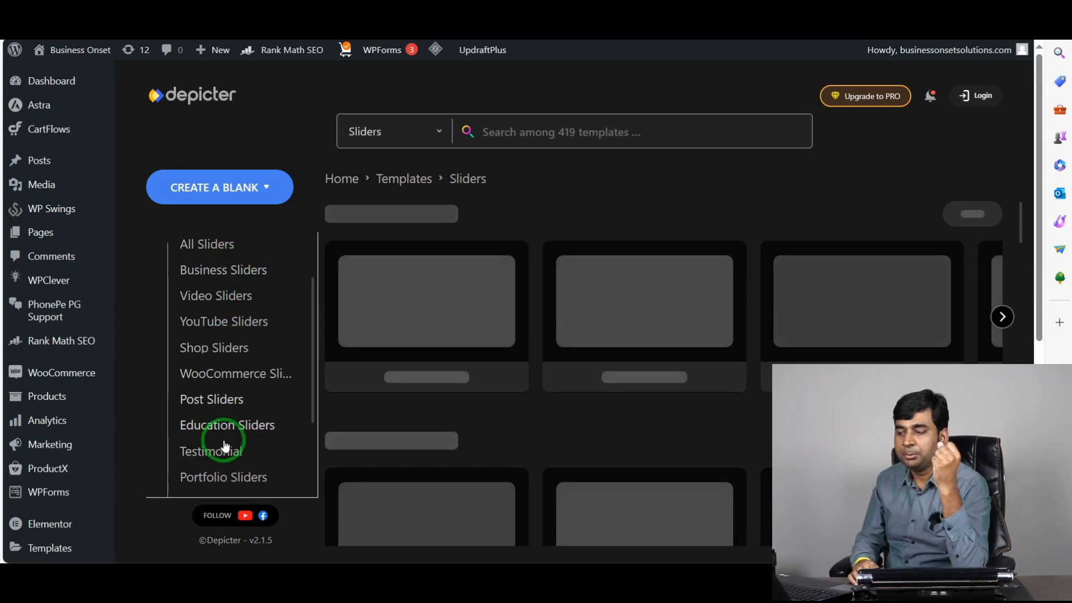
click(215, 350)
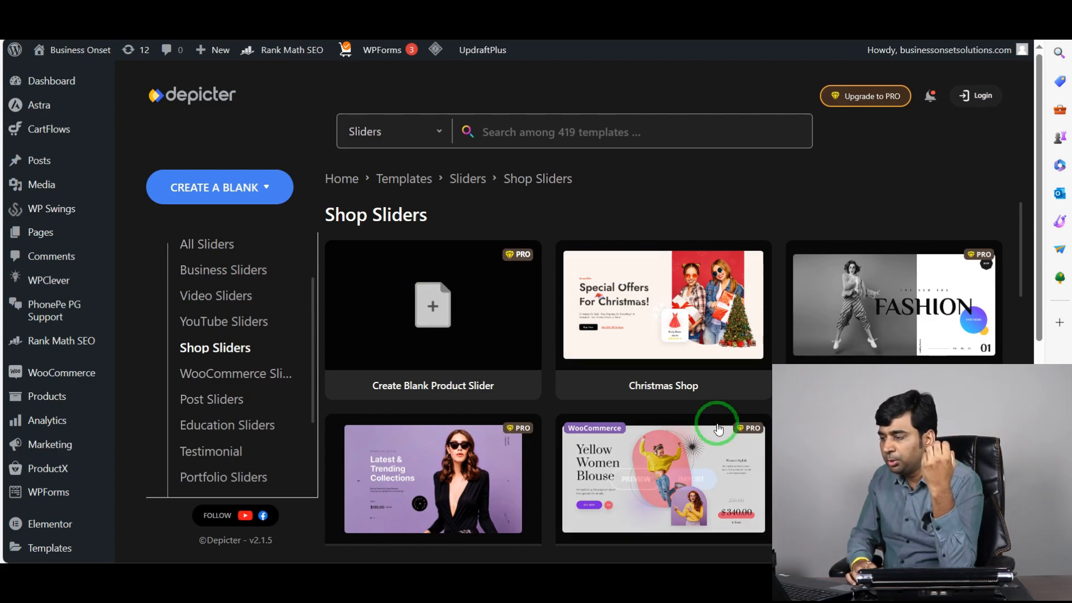
Browse the Shop Sliders templates, comparing their designs and checking which ones are marked PRO or WooCommerce.
scroll(640, 306, down, 3)
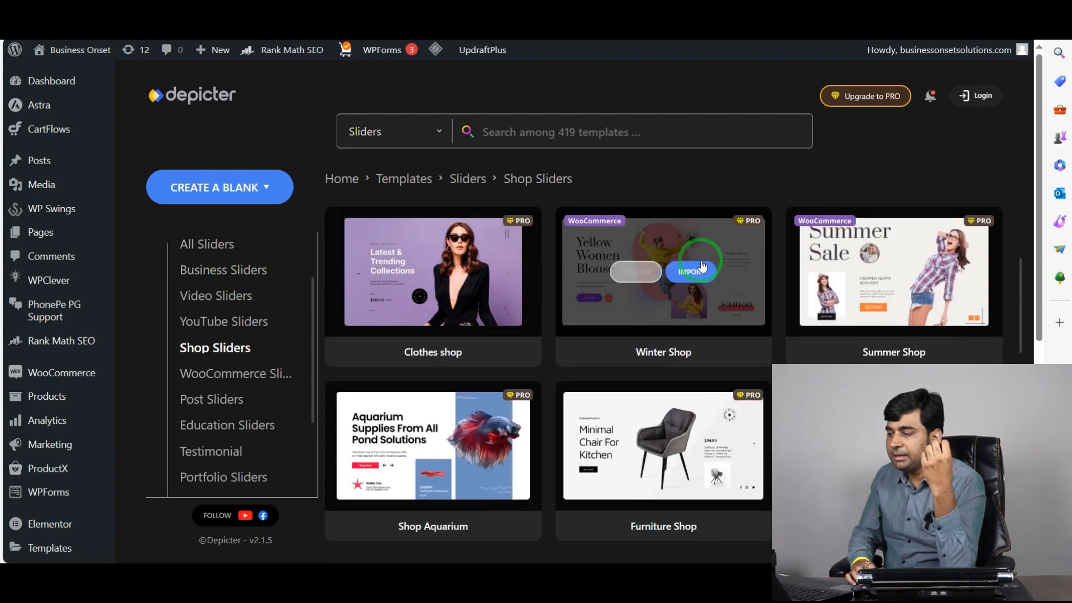
scroll(560, 355, down, 2)
scroll(560, 355, up, 2)
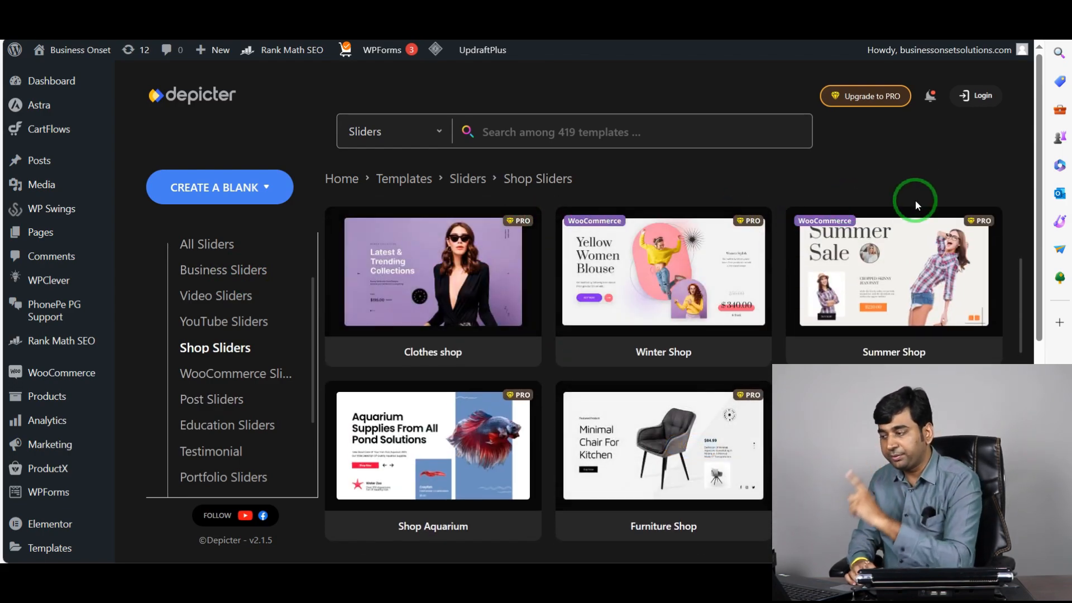
scroll(780, 284, down, 3)
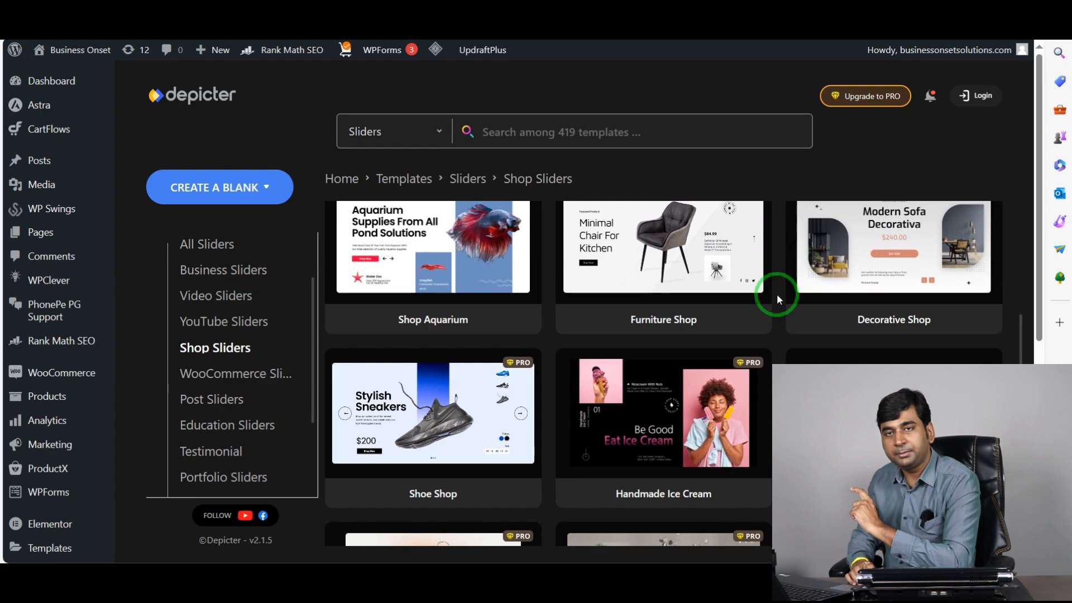
scroll(776, 293, down, 2)
mouse_move(881, 262)
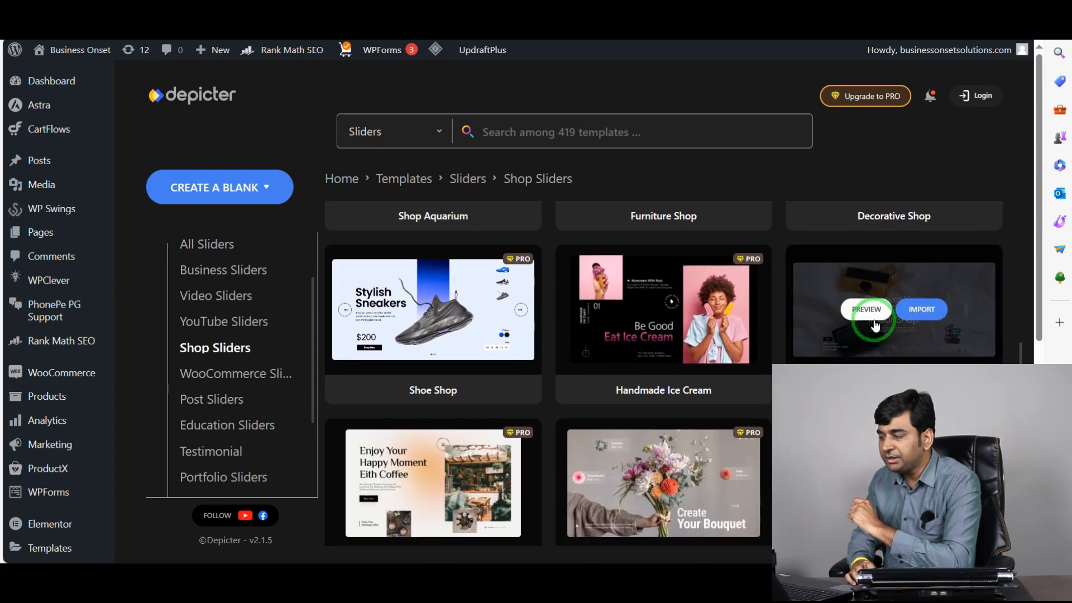
scroll(876, 325, down, 5)
scroll(693, 394, down, 3)
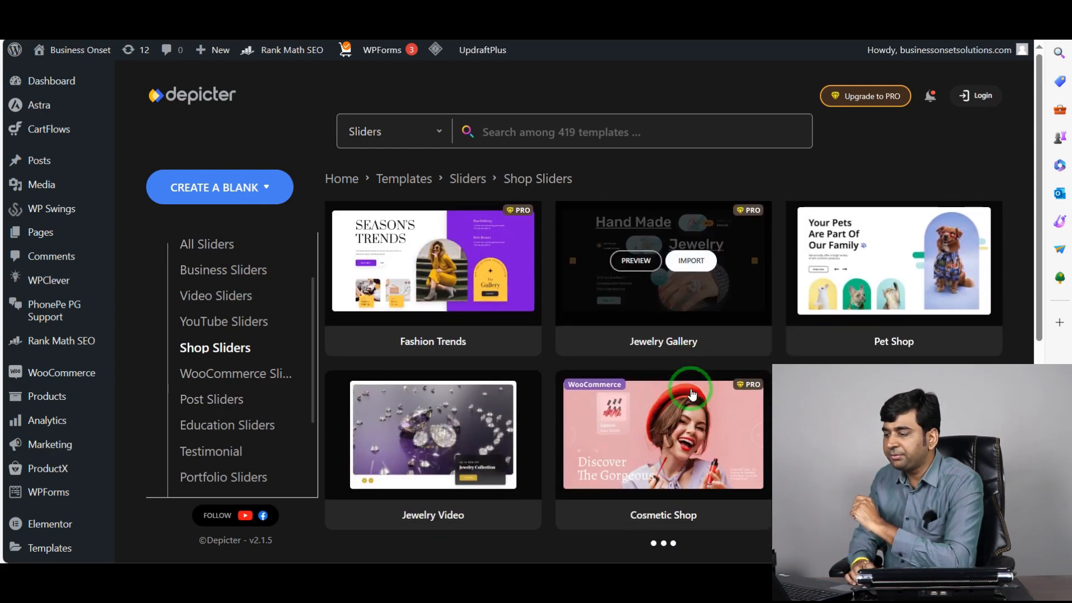
scroll(692, 394, down, 5)
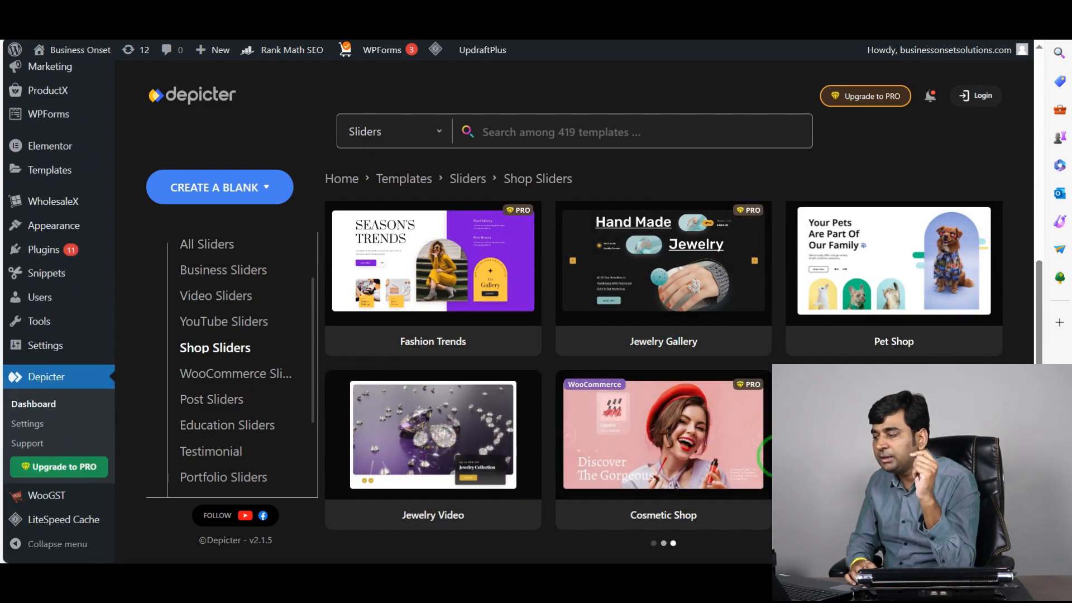
scroll(611, 444, up, 5)
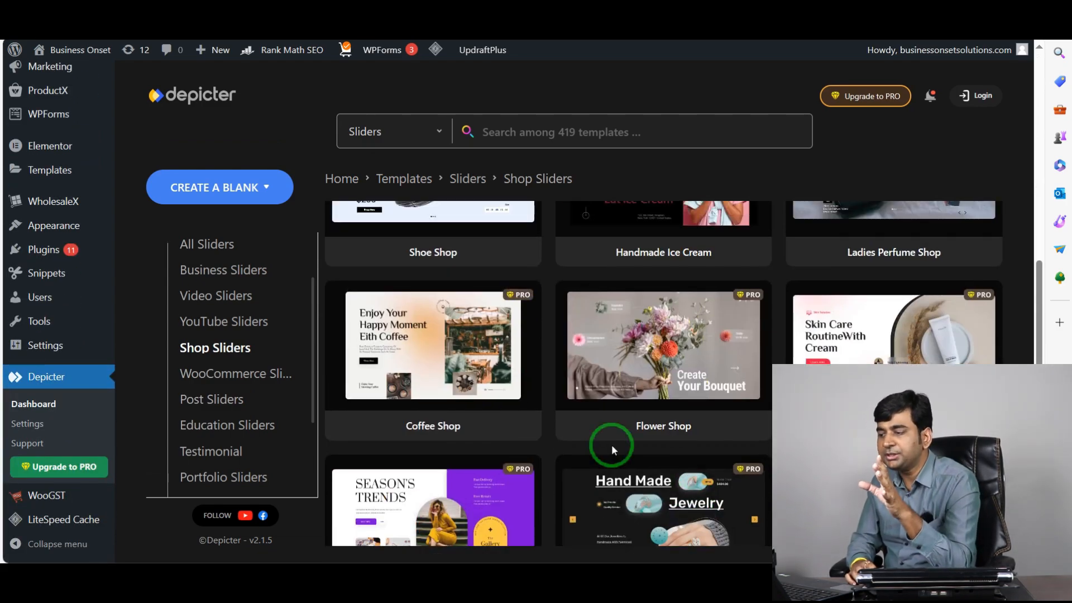
scroll(611, 444, up, 8)
scroll(623, 435, up, 4)
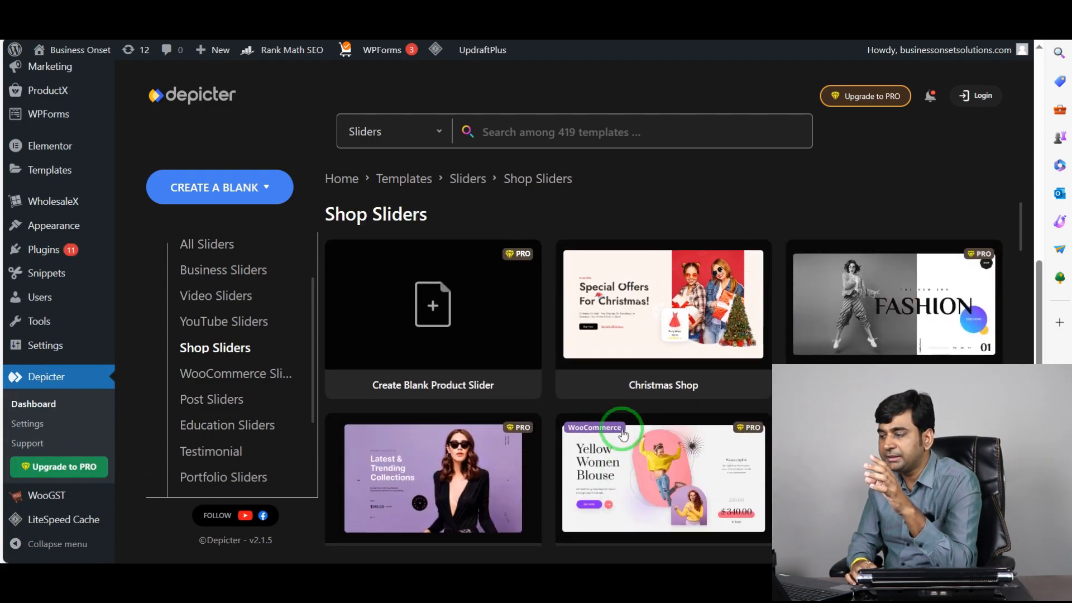
scroll(624, 435, down, 5)
scroll(623, 434, up, 4)
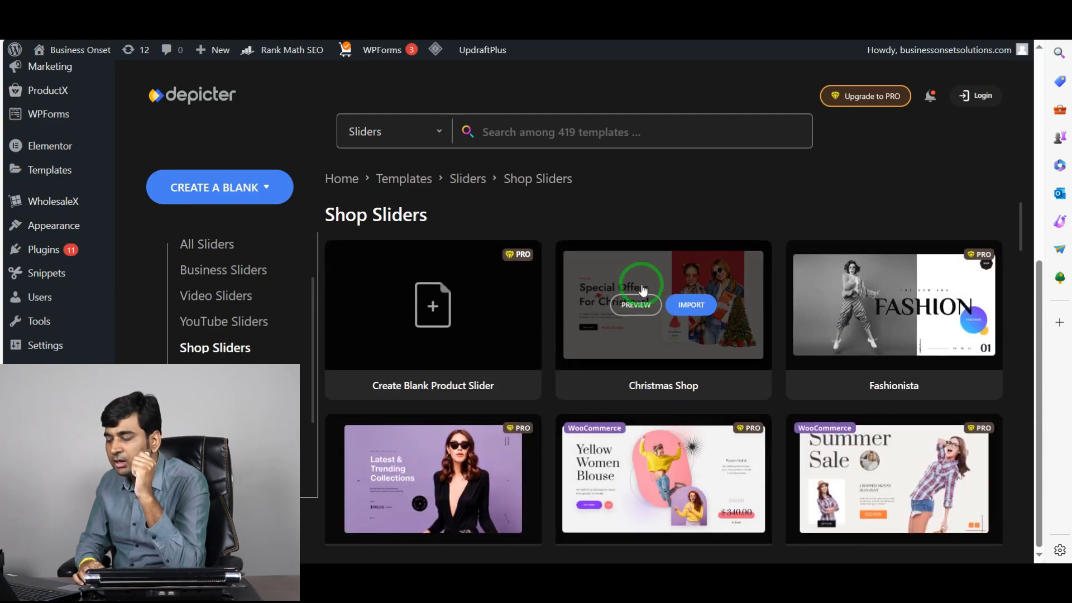
scroll(657, 436, down, 2)
scroll(658, 436, down, 4)
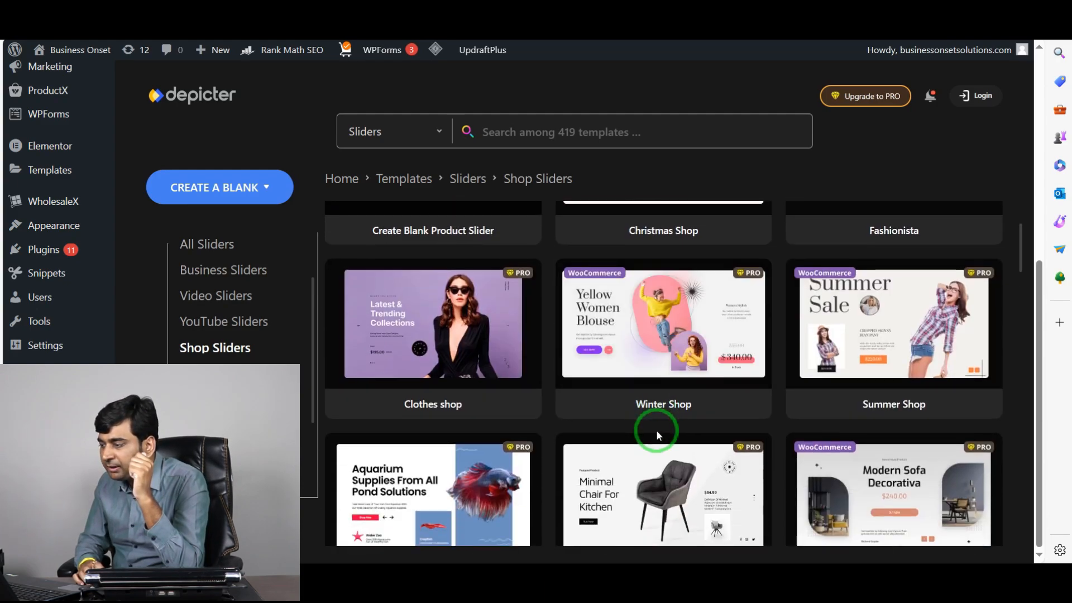
scroll(665, 423, down, 4)
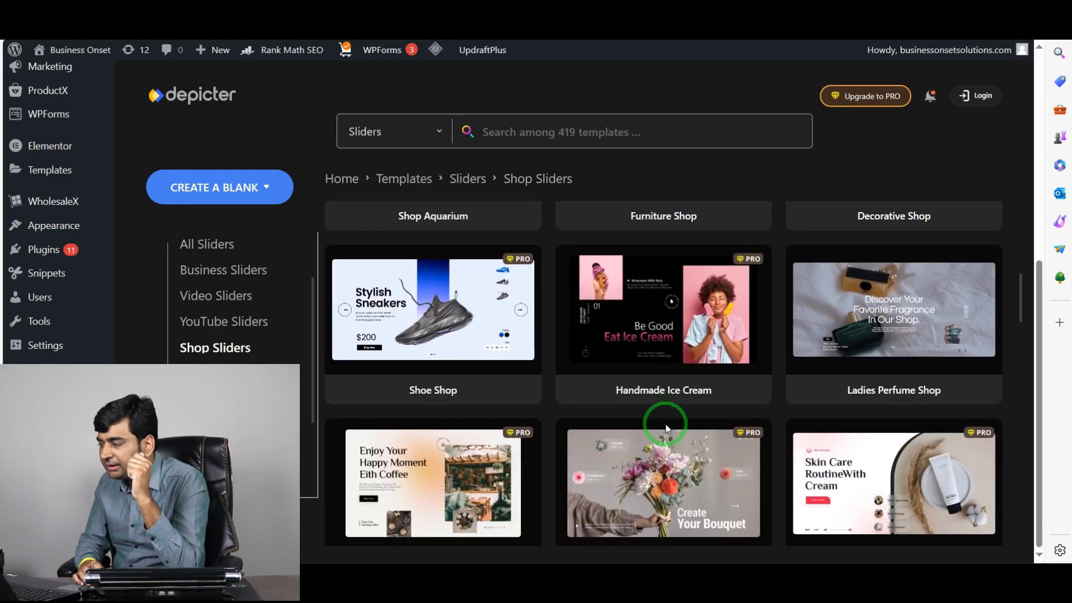
scroll(664, 423, up, 4)
scroll(757, 424, down, 4)
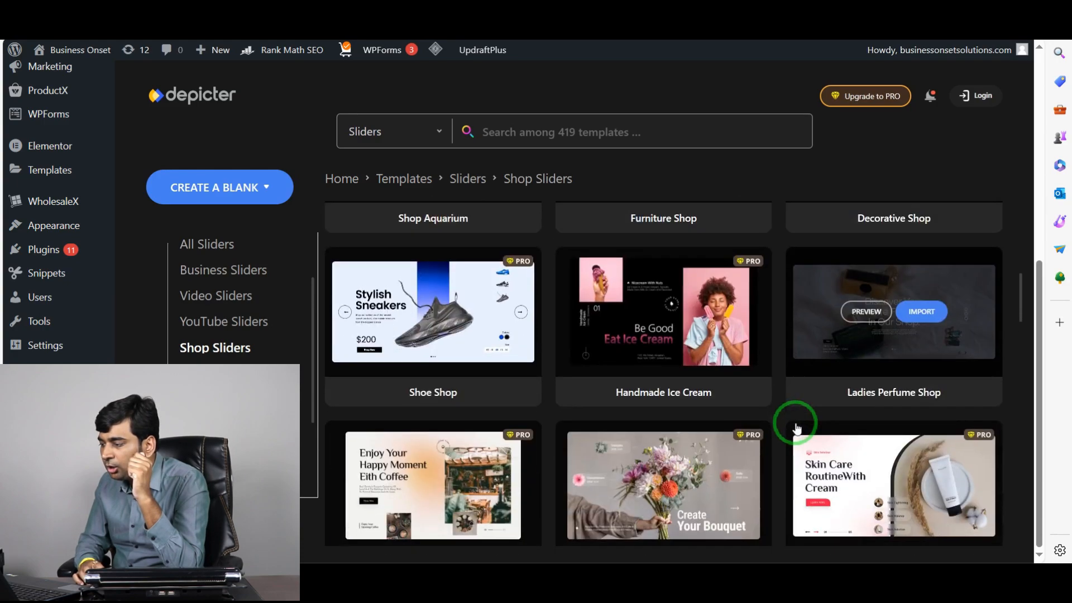
scroll(634, 471, down, 3)
scroll(634, 471, down, 6)
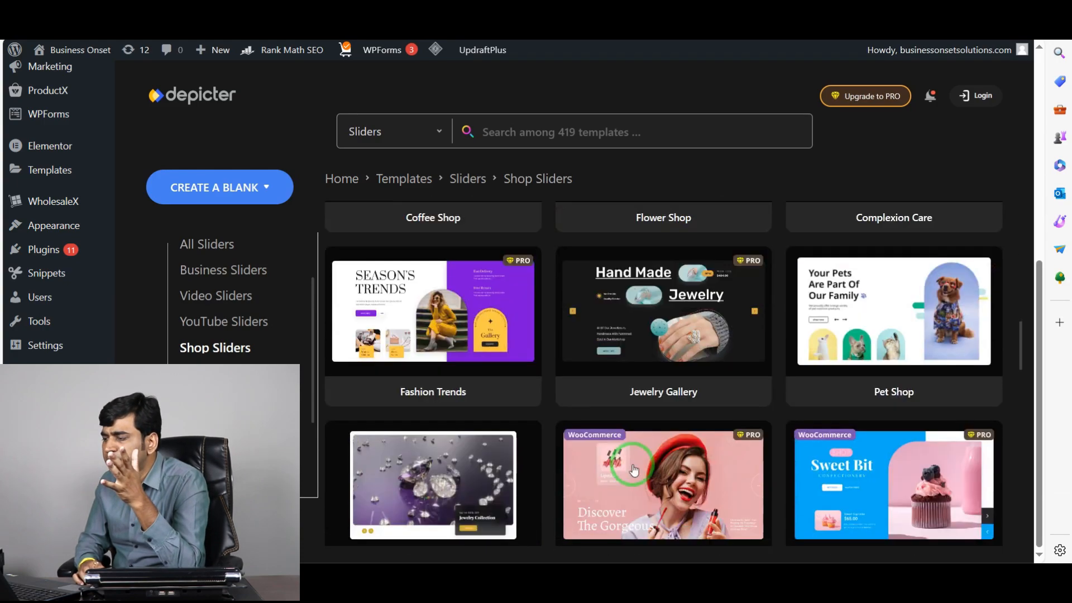
scroll(634, 471, up, 5)
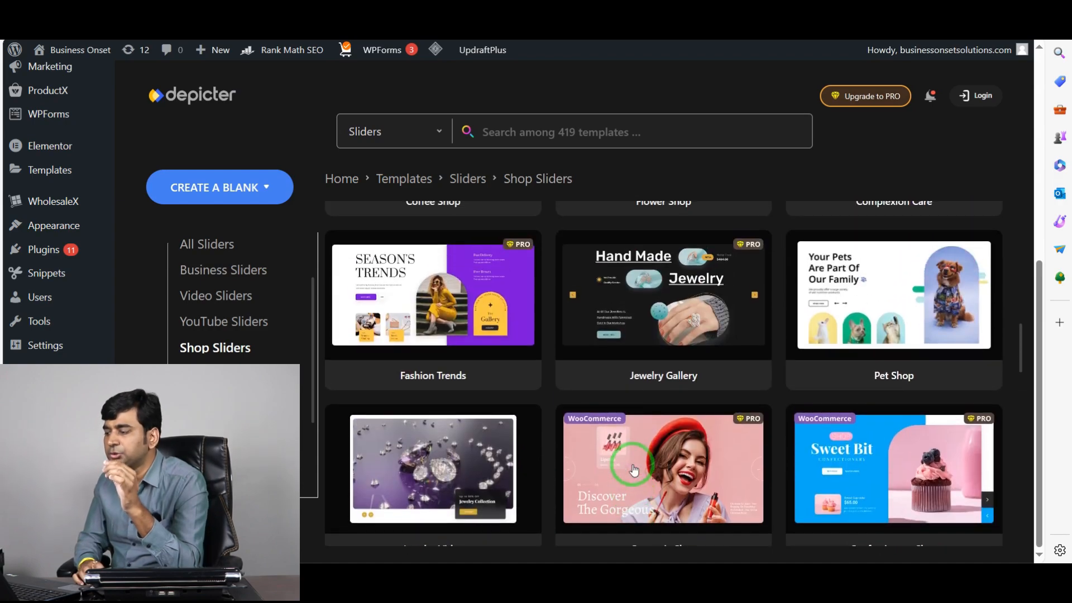
scroll(634, 470, down, 8)
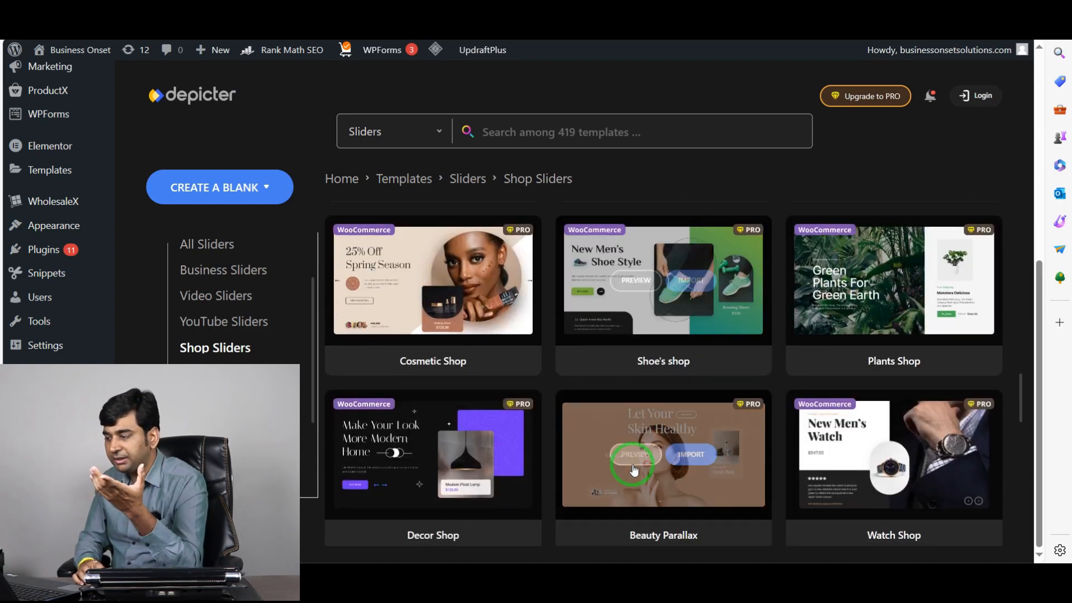
scroll(632, 468, down, 4)
scroll(633, 469, down, 7)
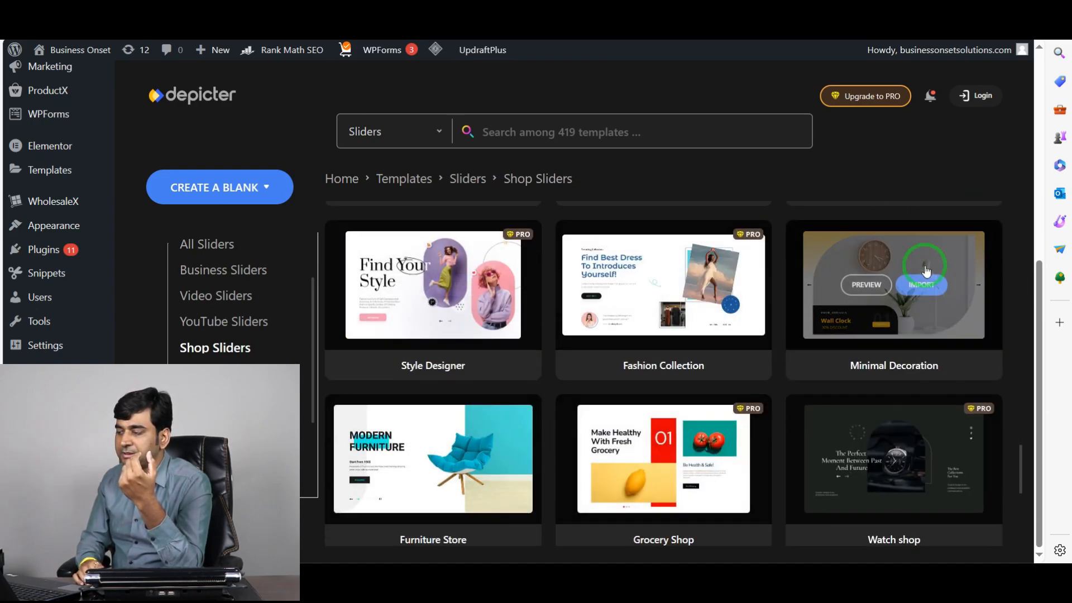
mouse_move(934, 366)
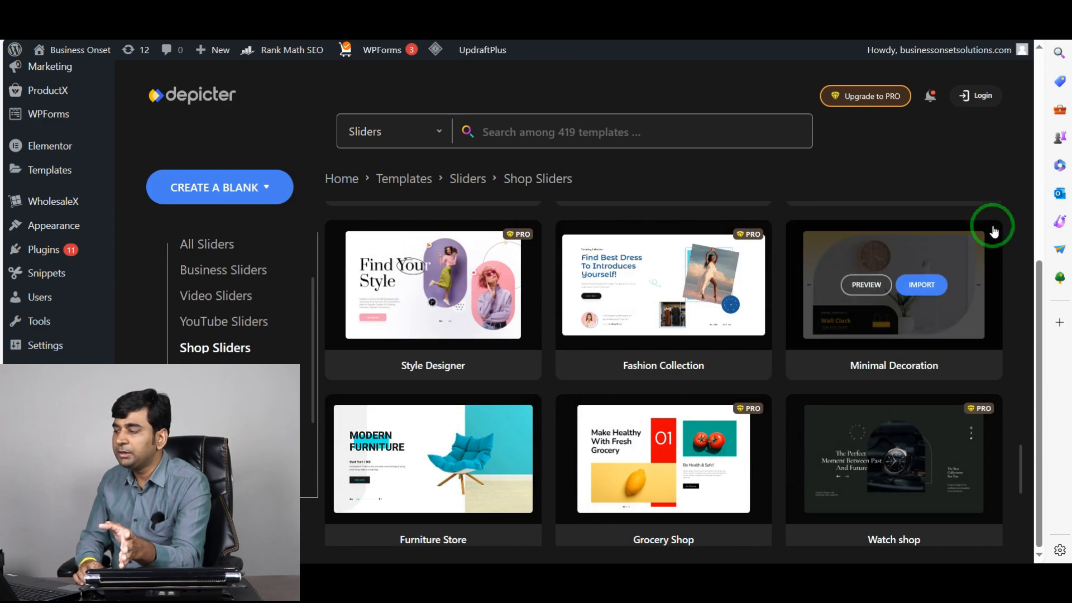
Import the Minimal Decoration template and look through its three slides, ending on Slide 1.
click(922, 285)
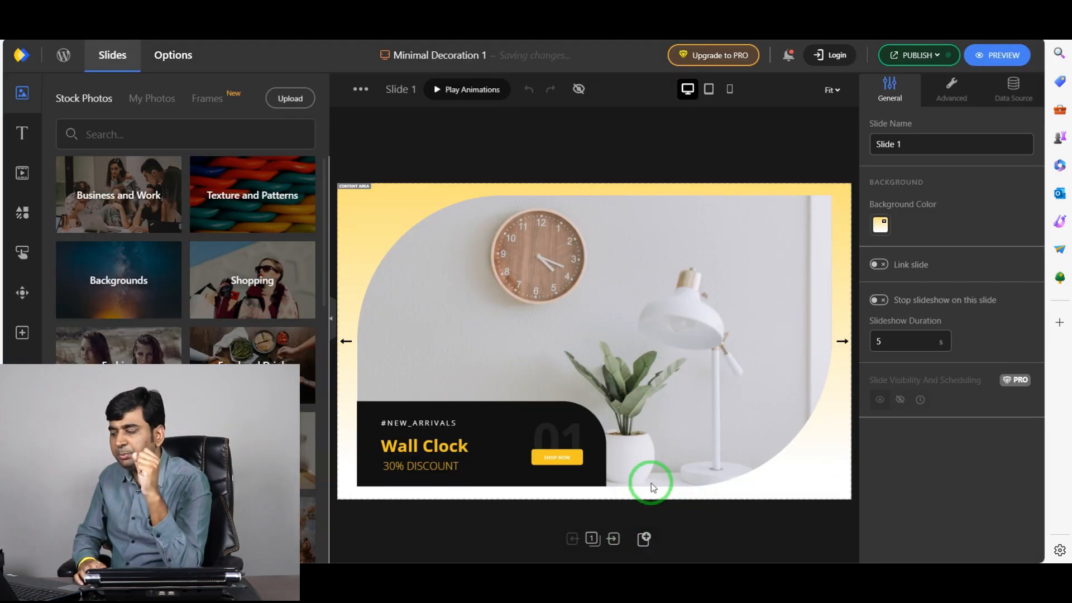
click(613, 539)
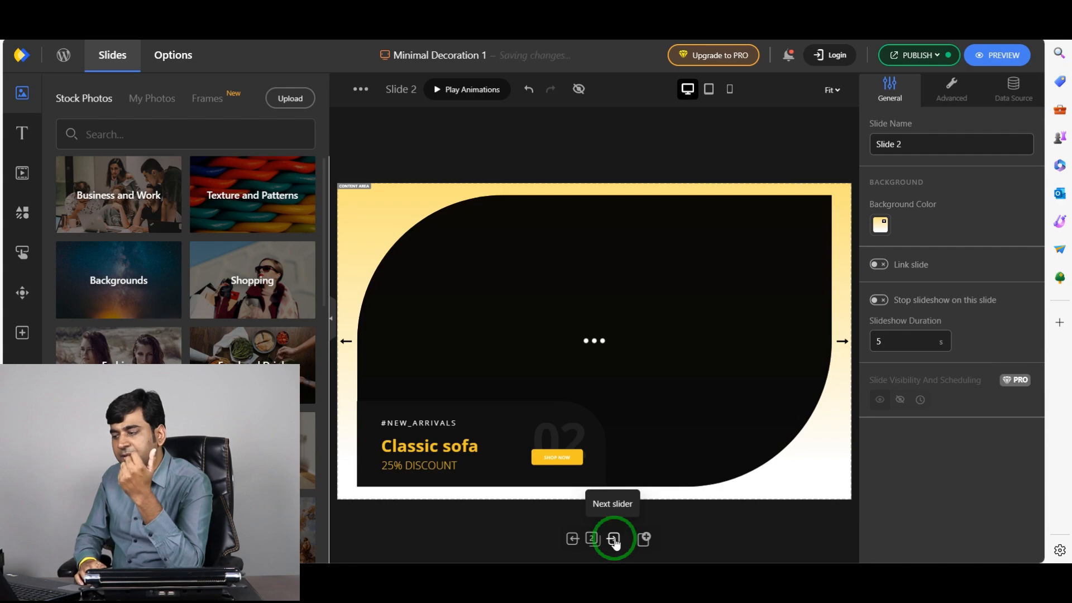
click(614, 539)
click(587, 393)
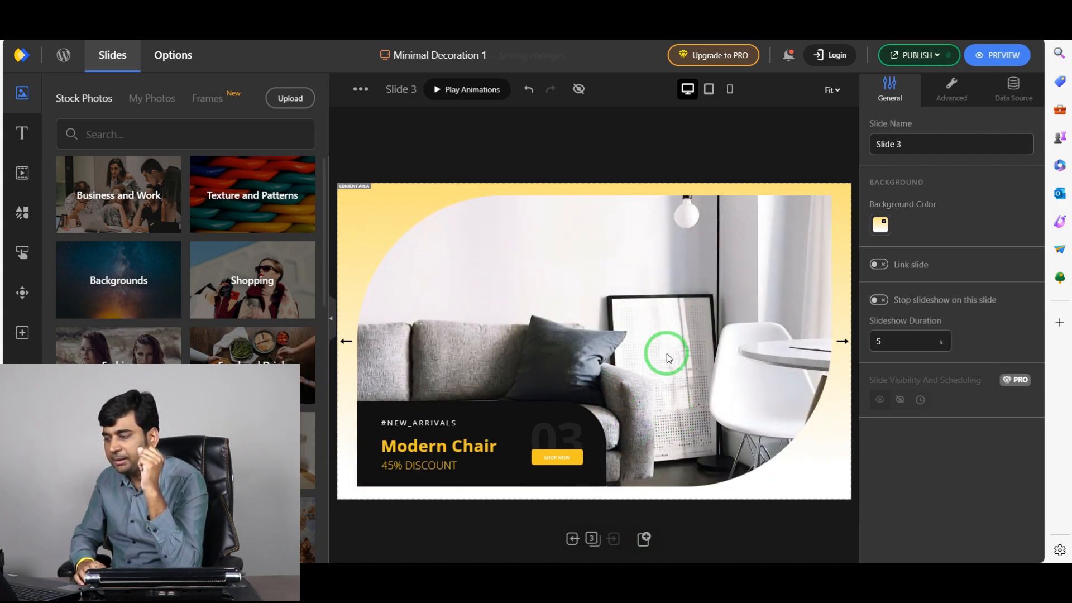
click(571, 542)
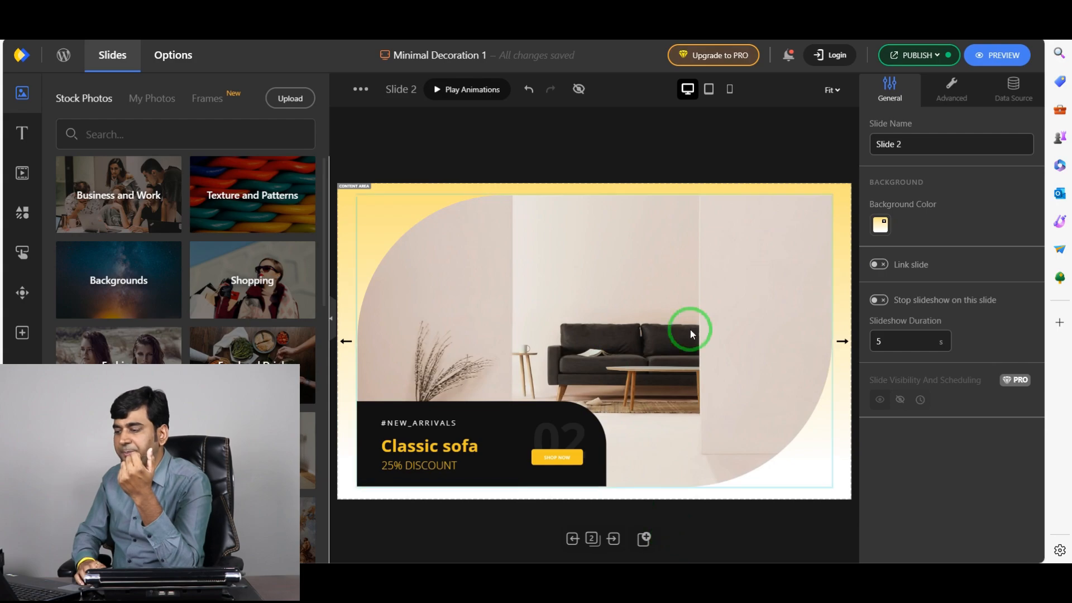
click(571, 538)
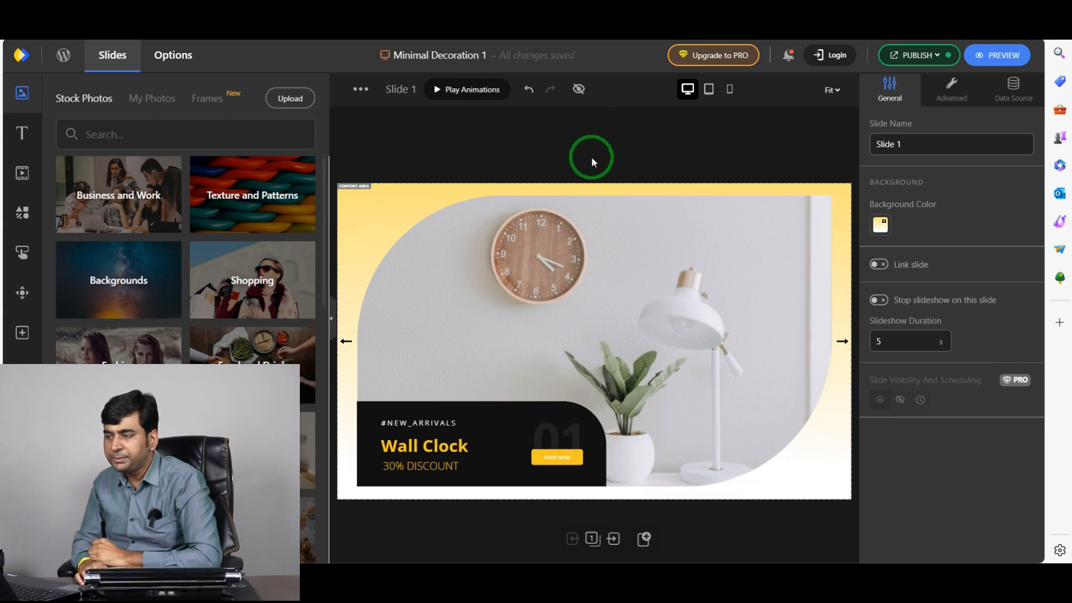
Play the animations of Slide 1 and Slide 2, stop the playback and return to Slide 1.
click(441, 95)
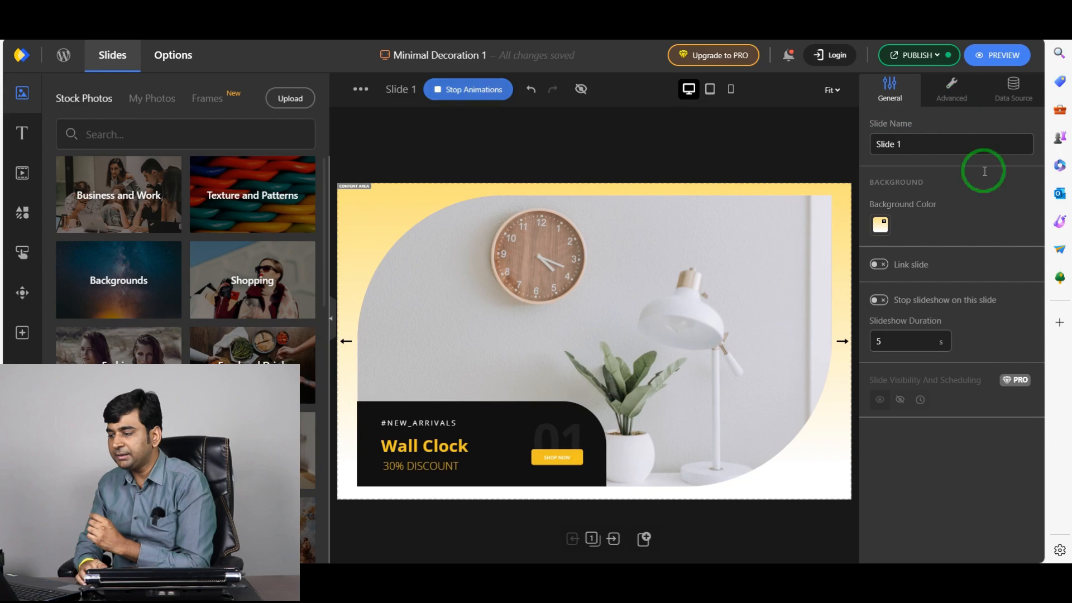
click(612, 539)
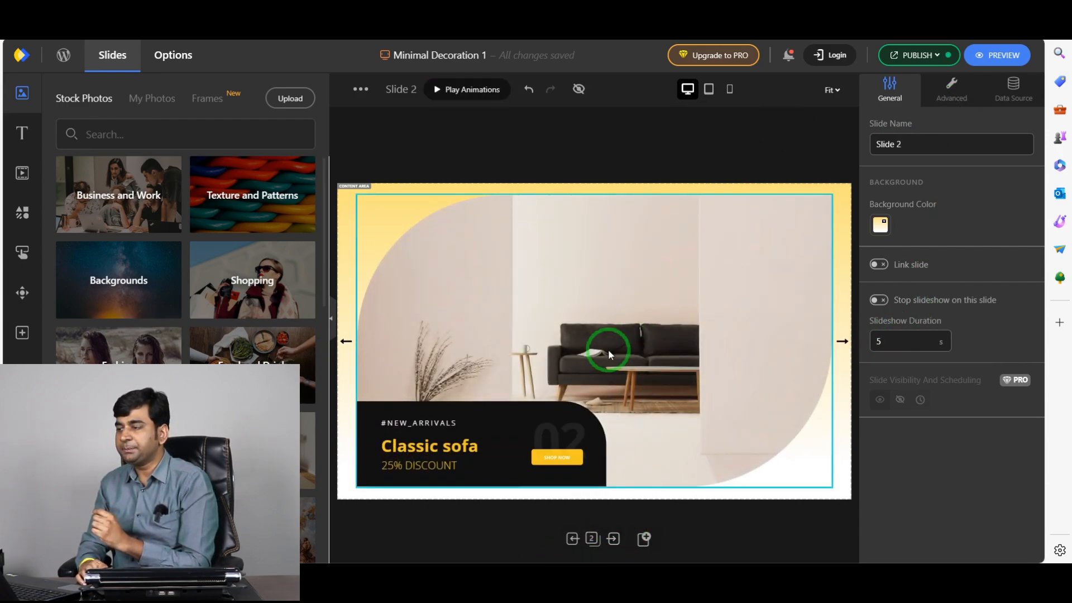
click(440, 99)
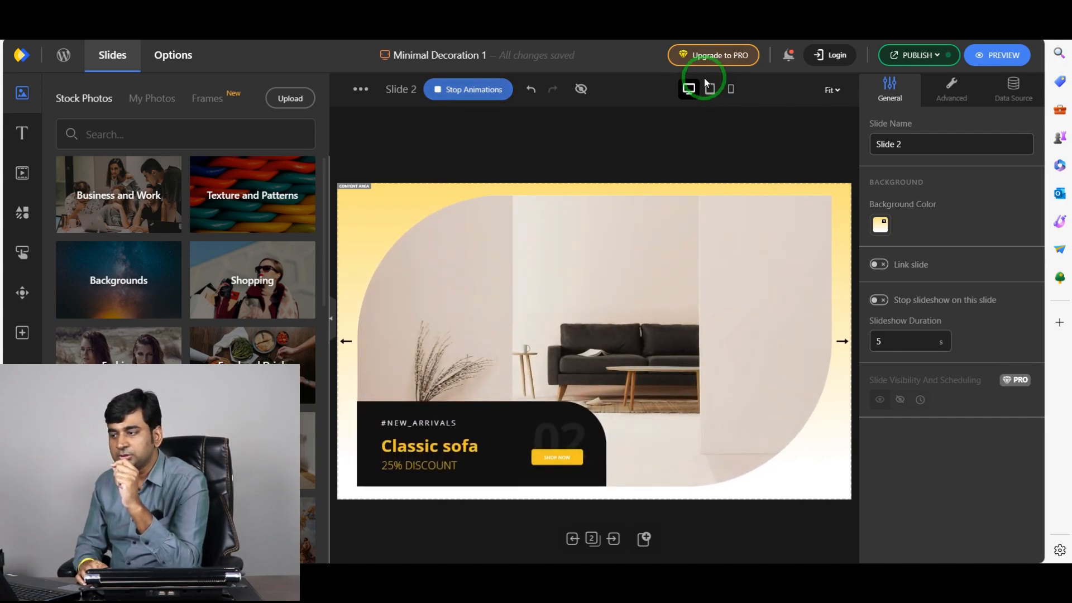
click(434, 89)
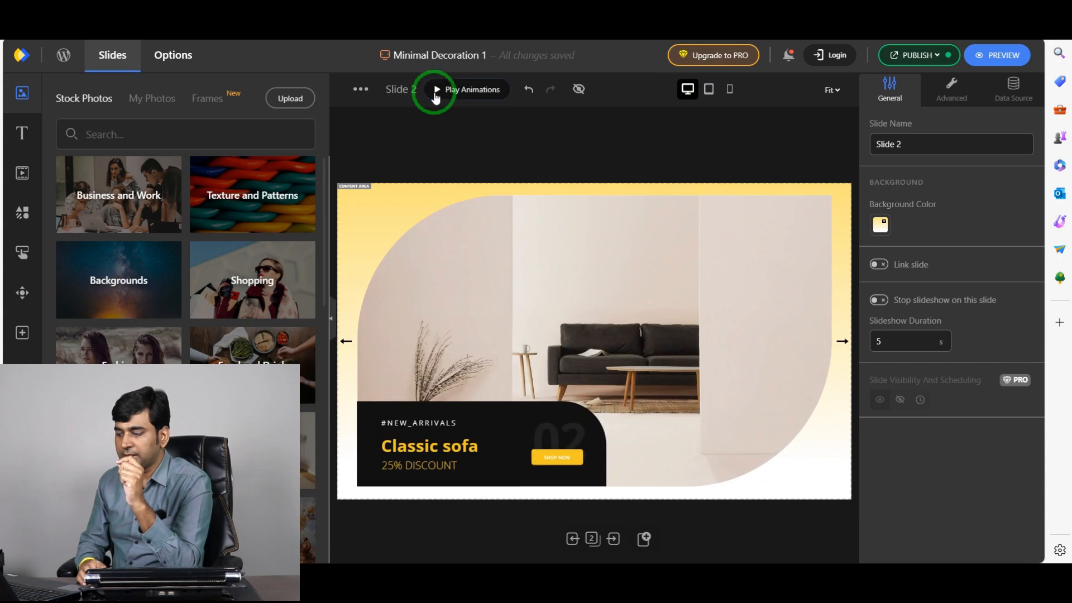
click(572, 539)
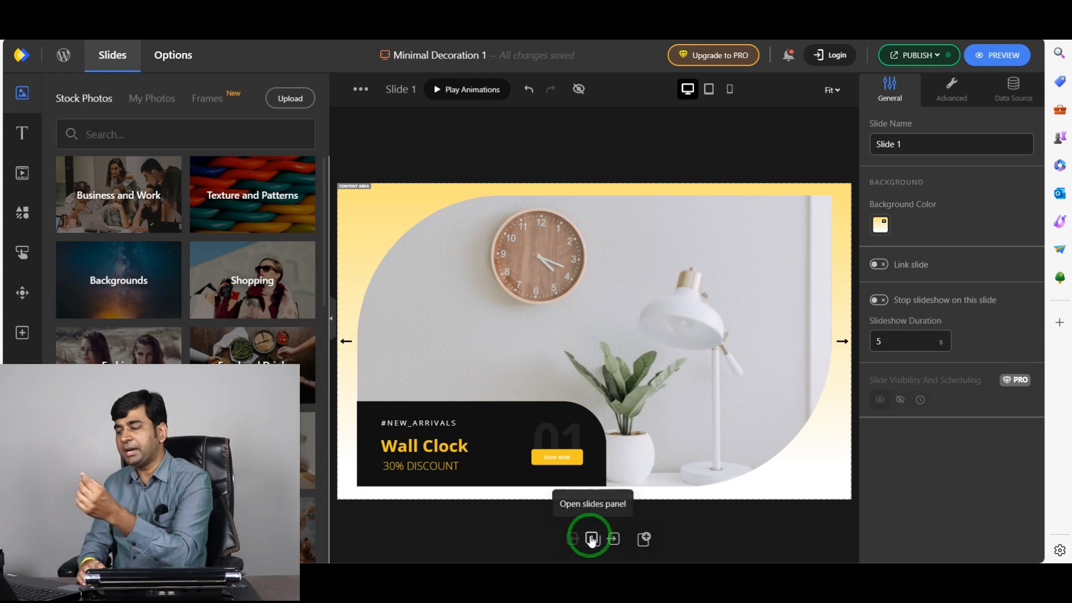
click(614, 441)
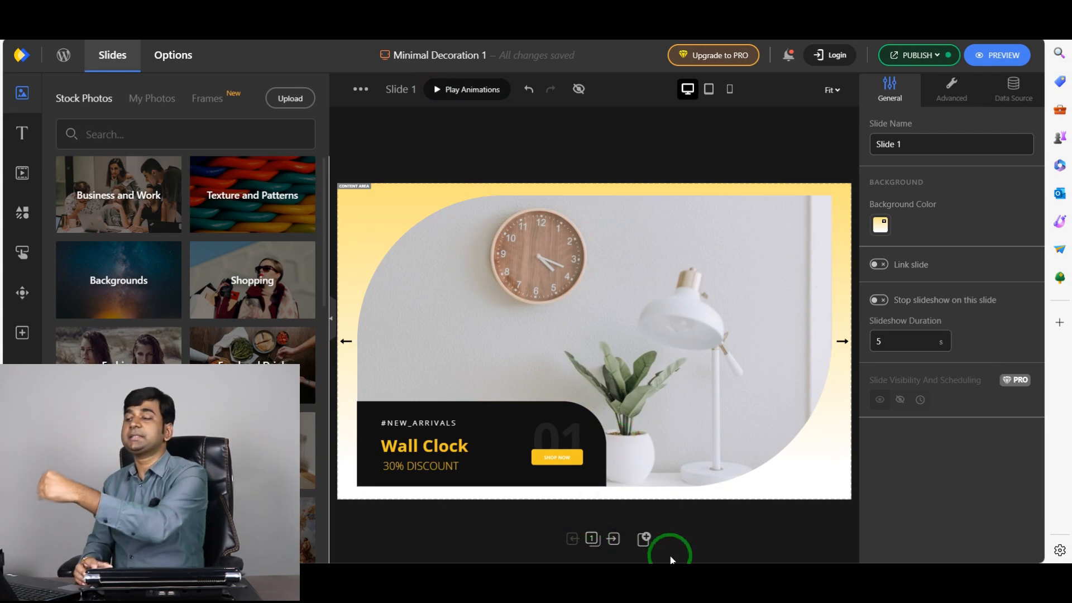
click(645, 538)
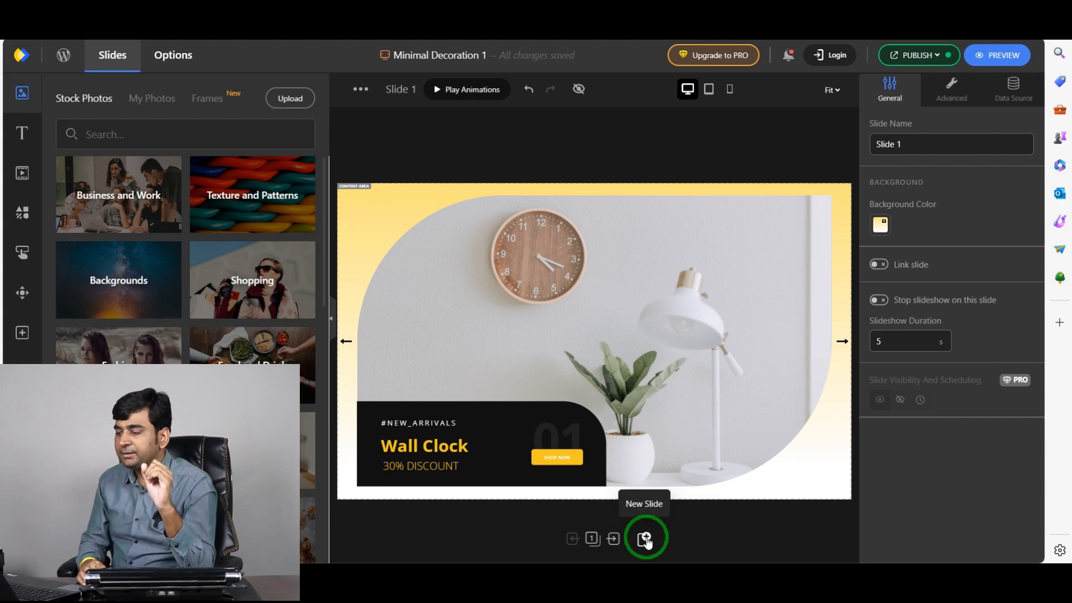
click(542, 384)
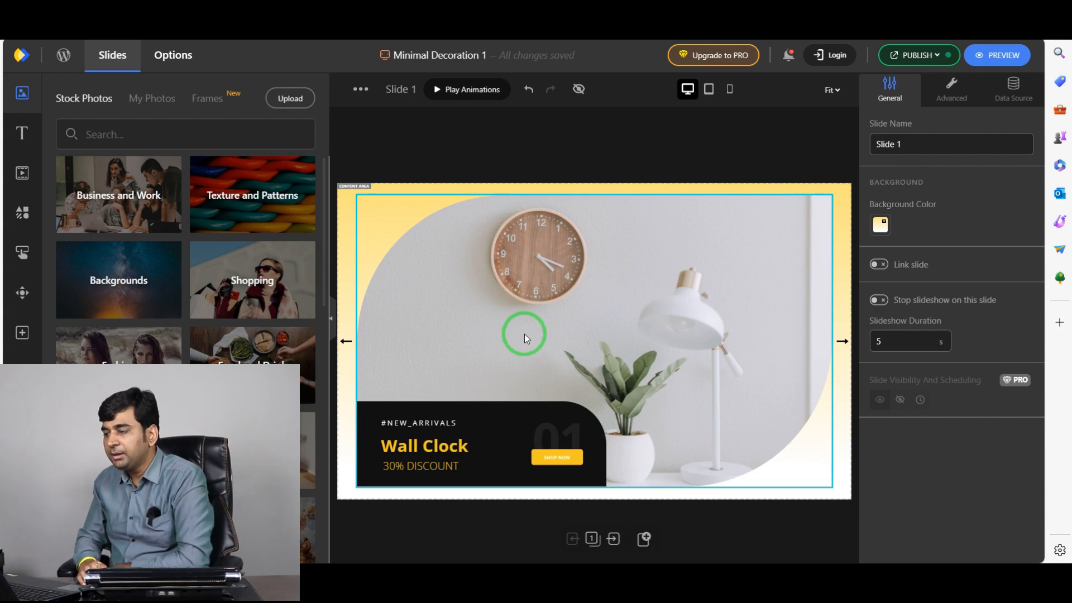
Select the main wall clock image on Slide 1 and look over its design properties and the stock photo categories.
click(487, 280)
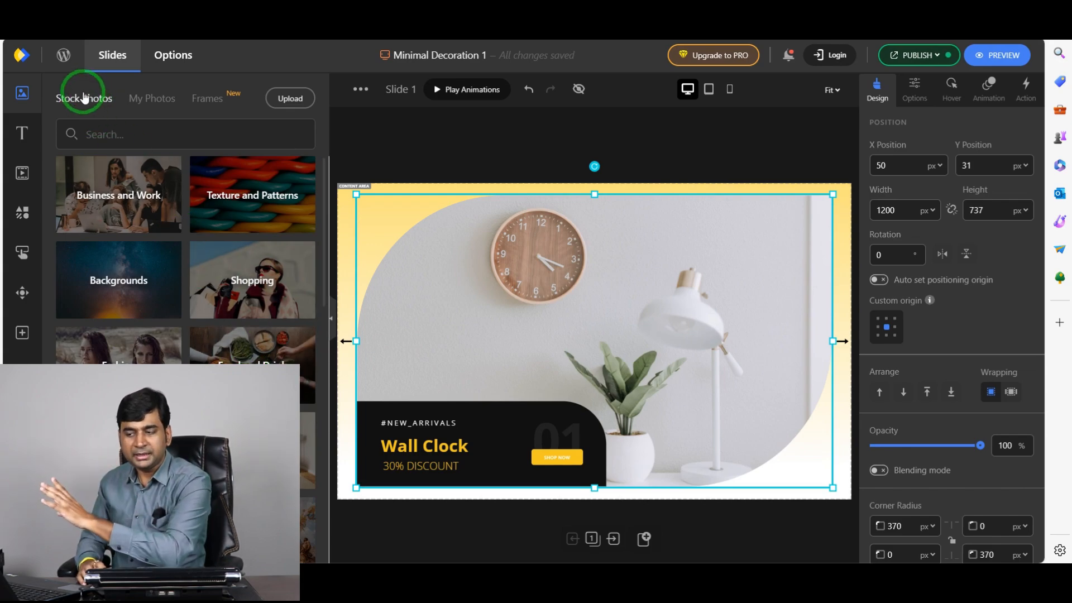
scroll(192, 357, down, 2)
scroll(195, 358, up, 2)
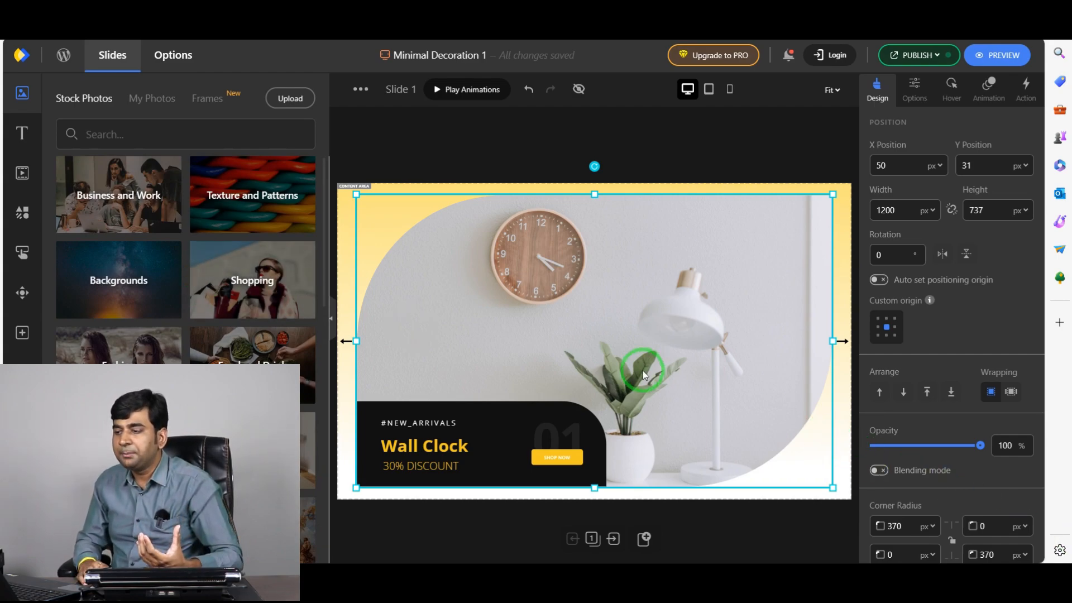
Show My Photos and browse the images from the site's own media library.
click(149, 101)
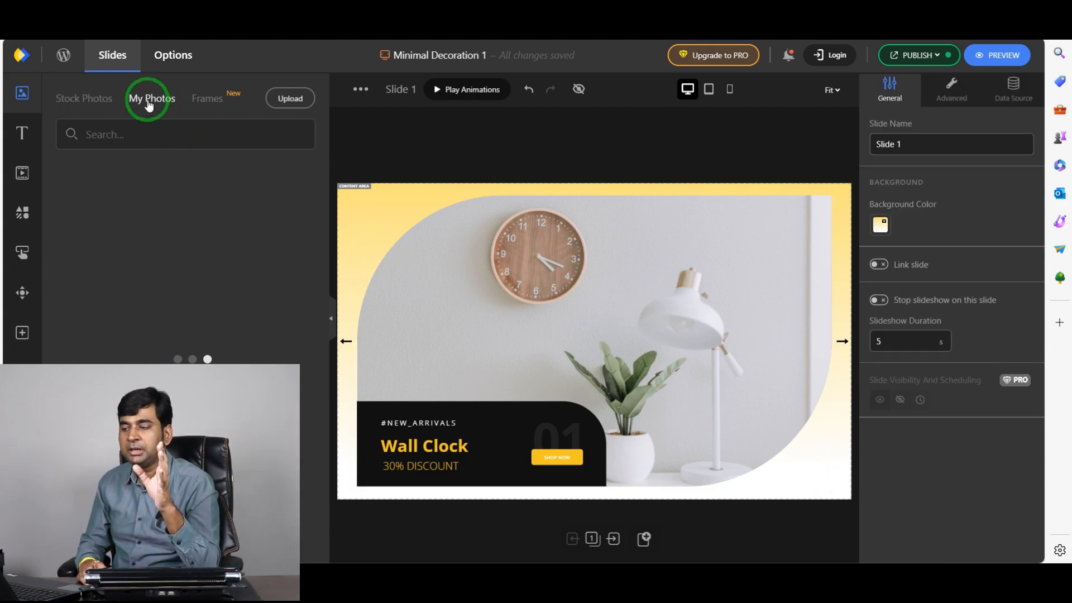
scroll(197, 361, down, 4)
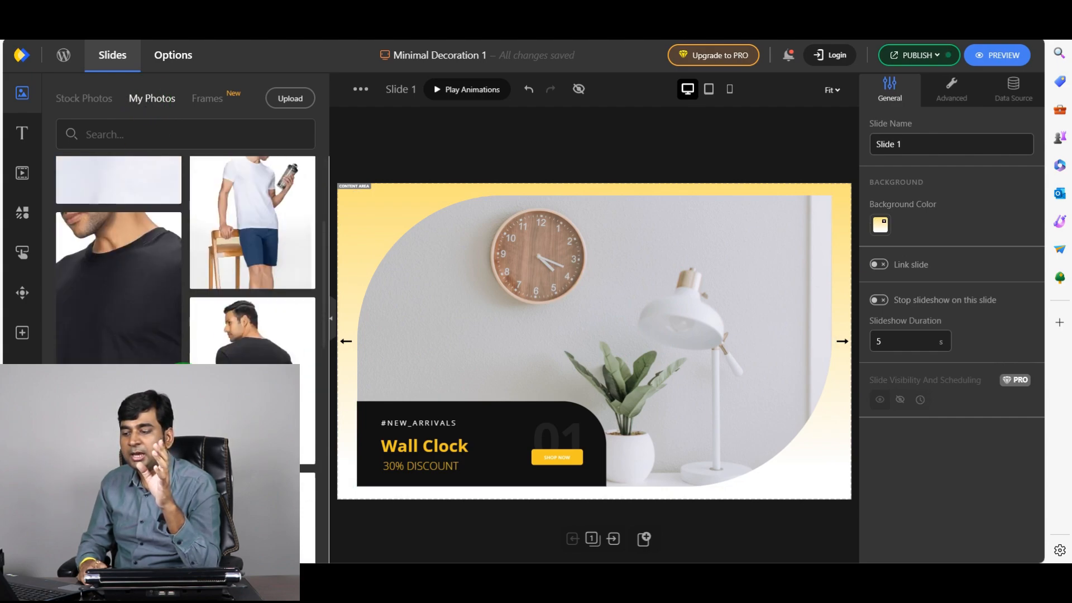
scroll(202, 335, up, 4)
scroll(193, 358, down, 5)
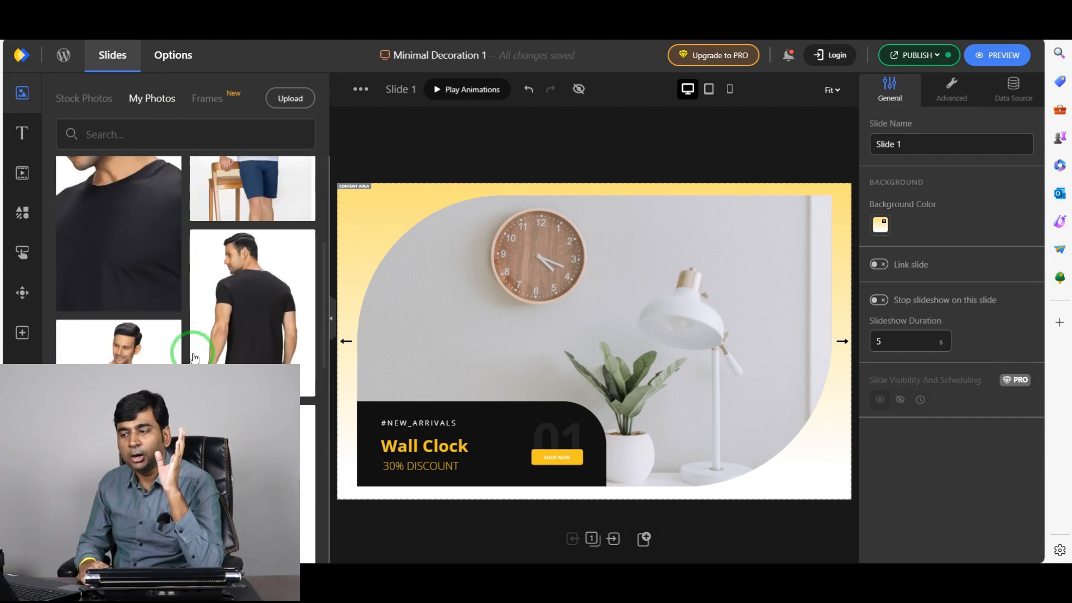
scroll(197, 313, up, 4)
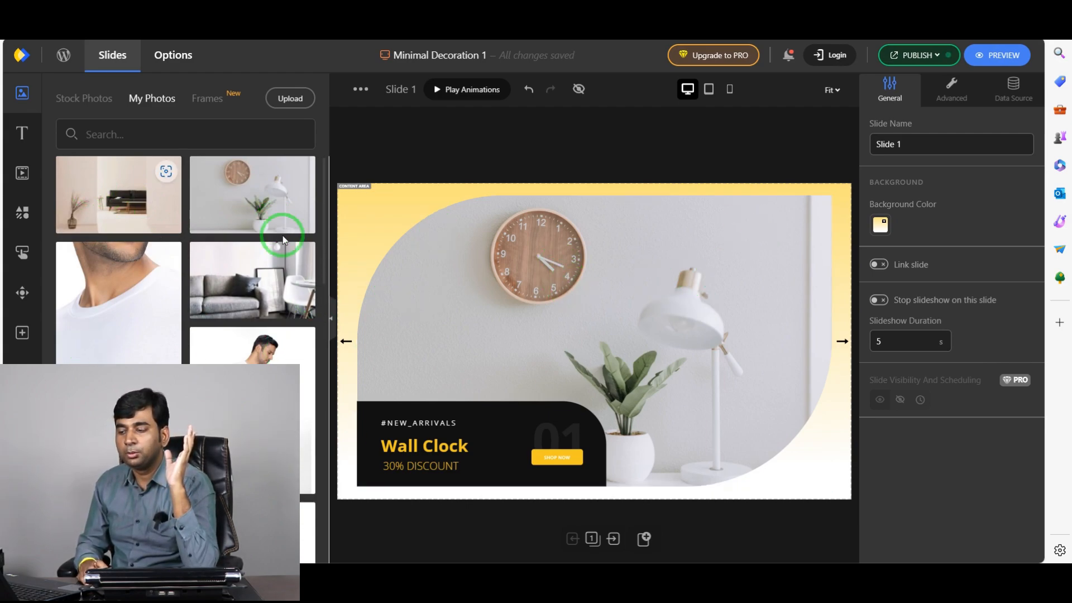
scroll(246, 385, down, 3)
scroll(246, 385, down, 12)
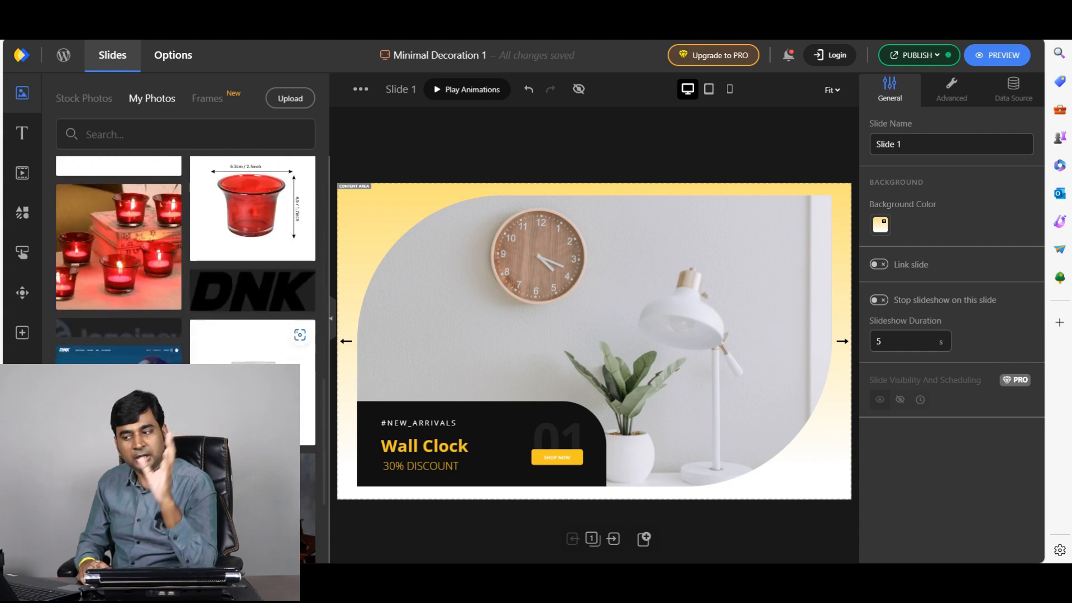
scroll(246, 385, up, 7)
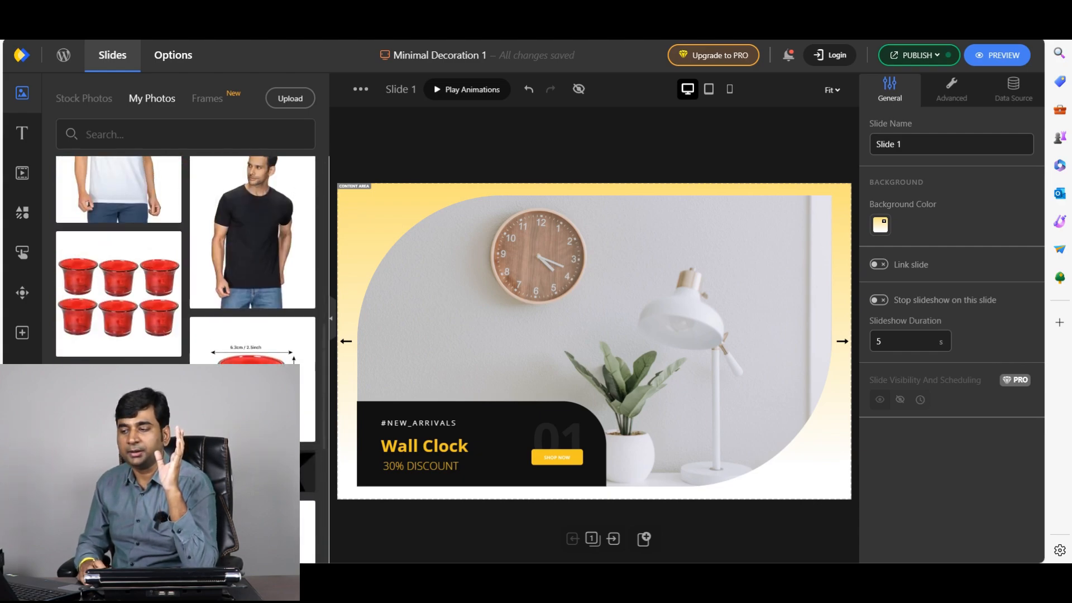
scroll(251, 335, up, 6)
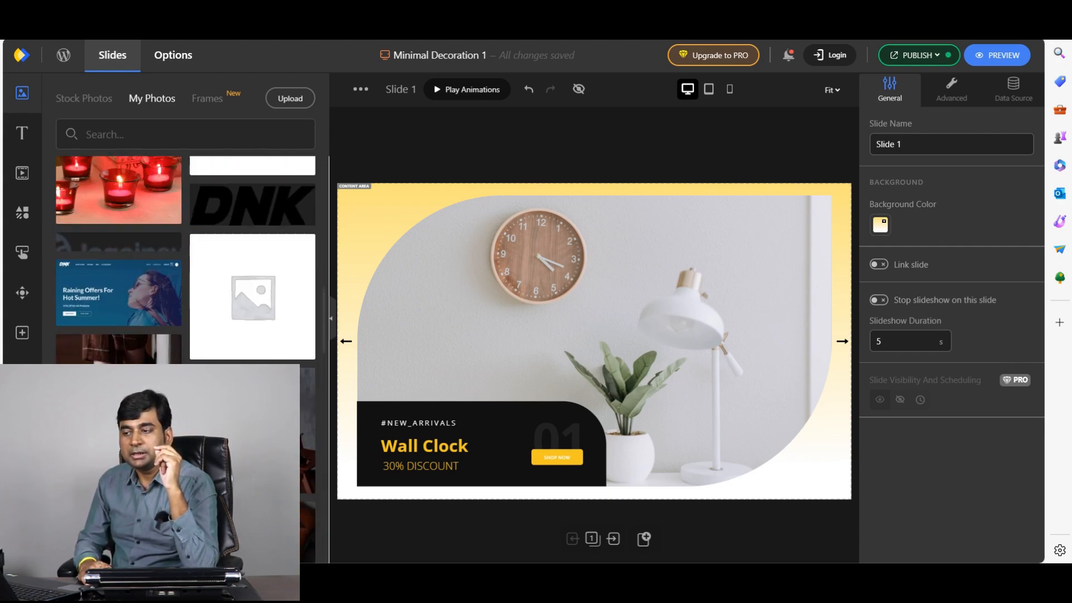
Switch back to Stock Photos and look through the available photo categories.
click(83, 98)
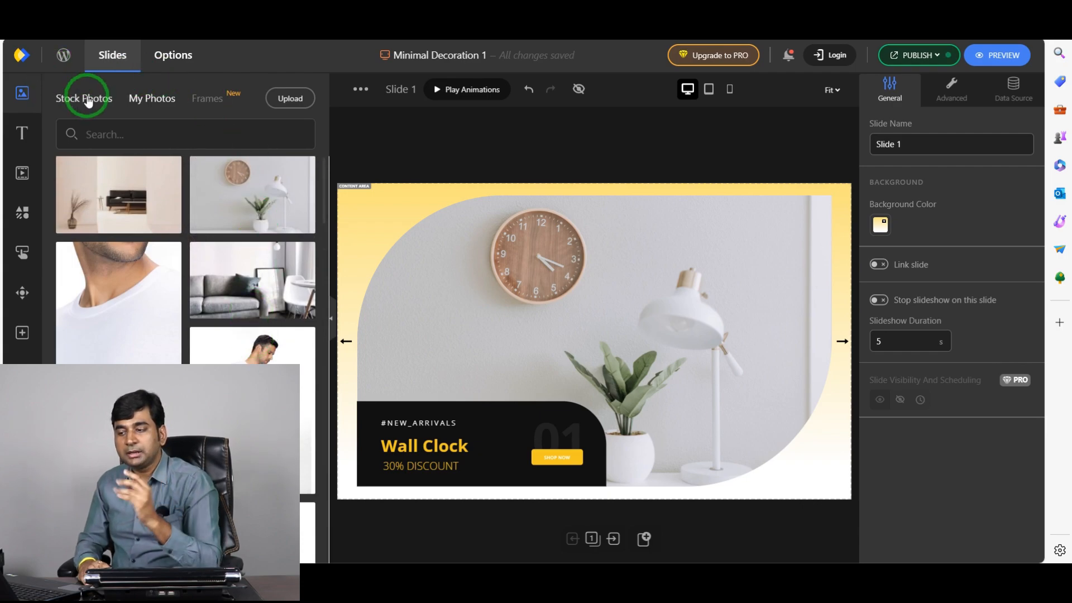
scroll(203, 318, down, 5)
scroll(179, 251, down, 5)
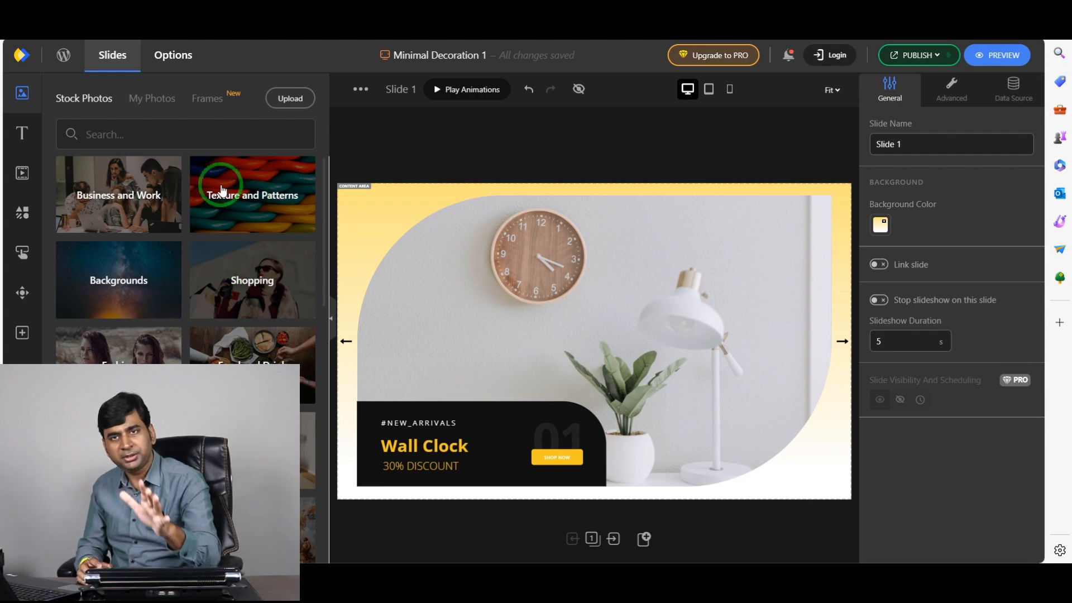
Select the main image on Slide 1, and open the #NEW_ARRIVALS text for editing.
click(675, 337)
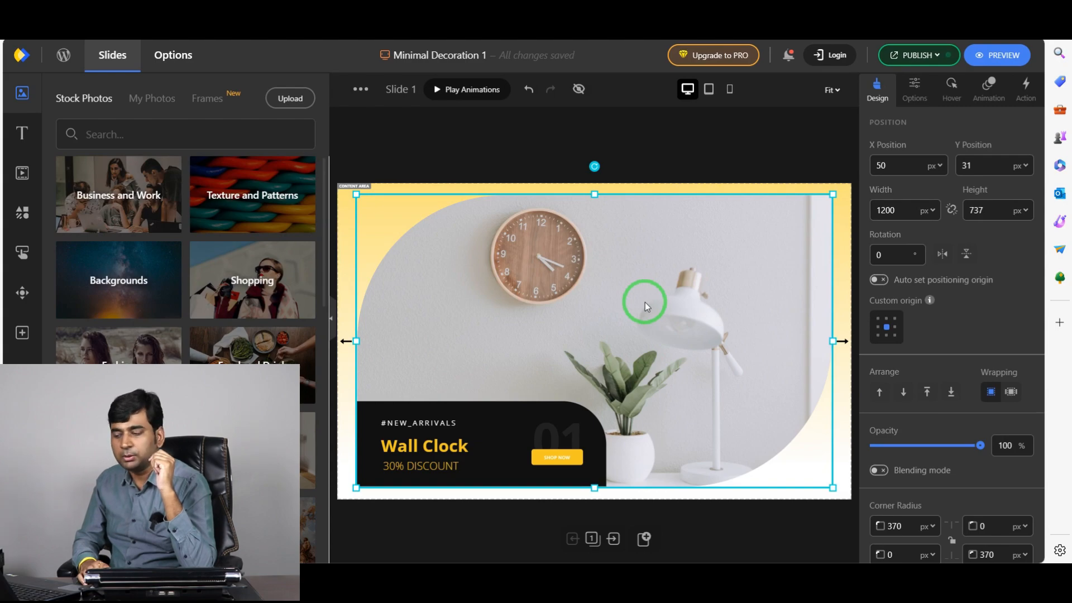
click(423, 424)
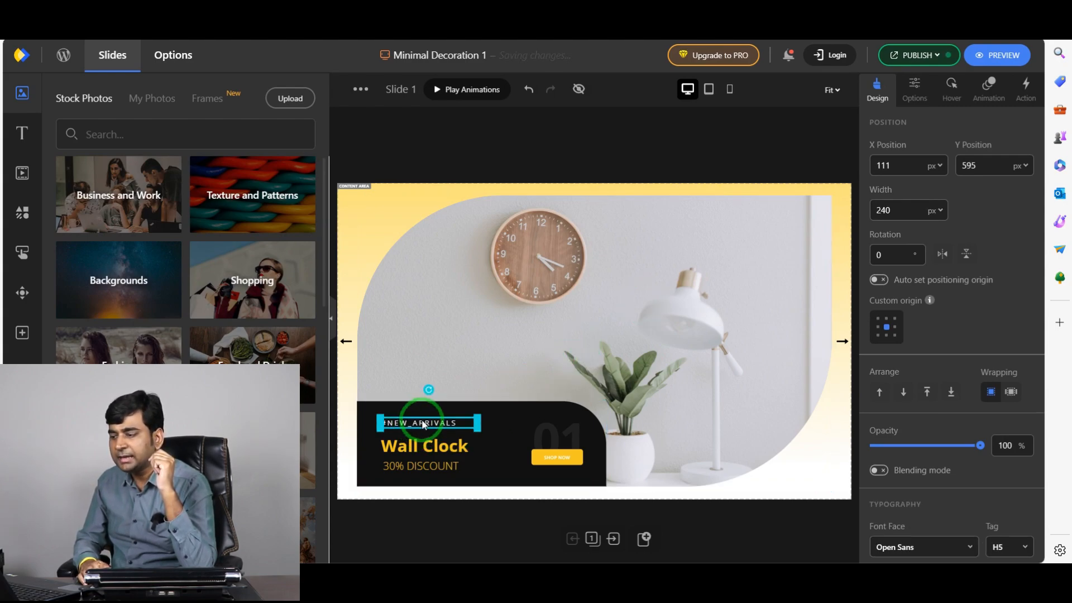
double_click(422, 422)
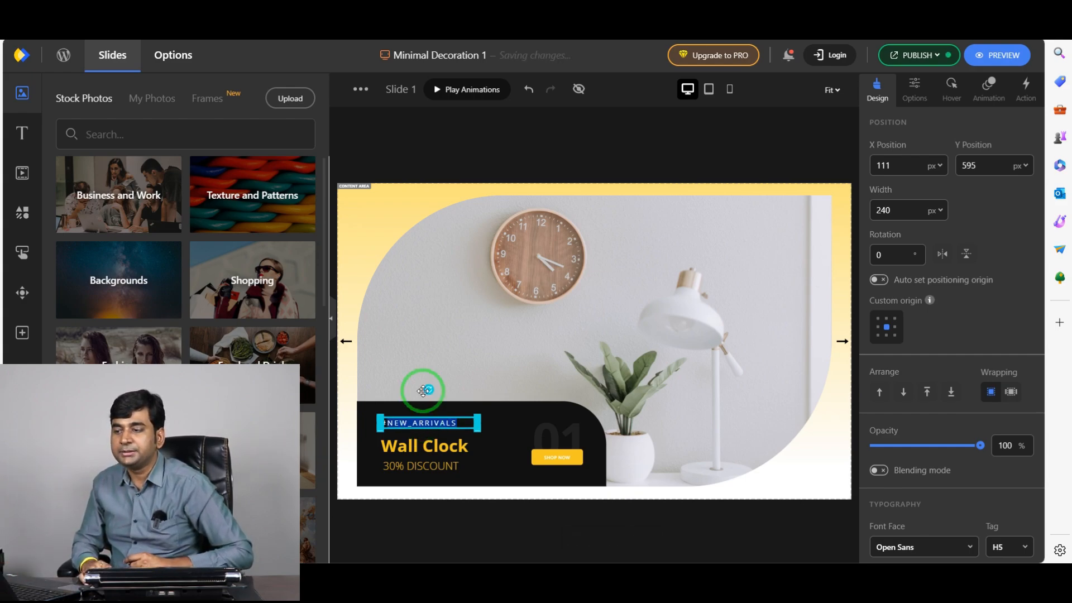
Open the text elements and look over the heading, subheading, paragraph and combination styles.
click(21, 127)
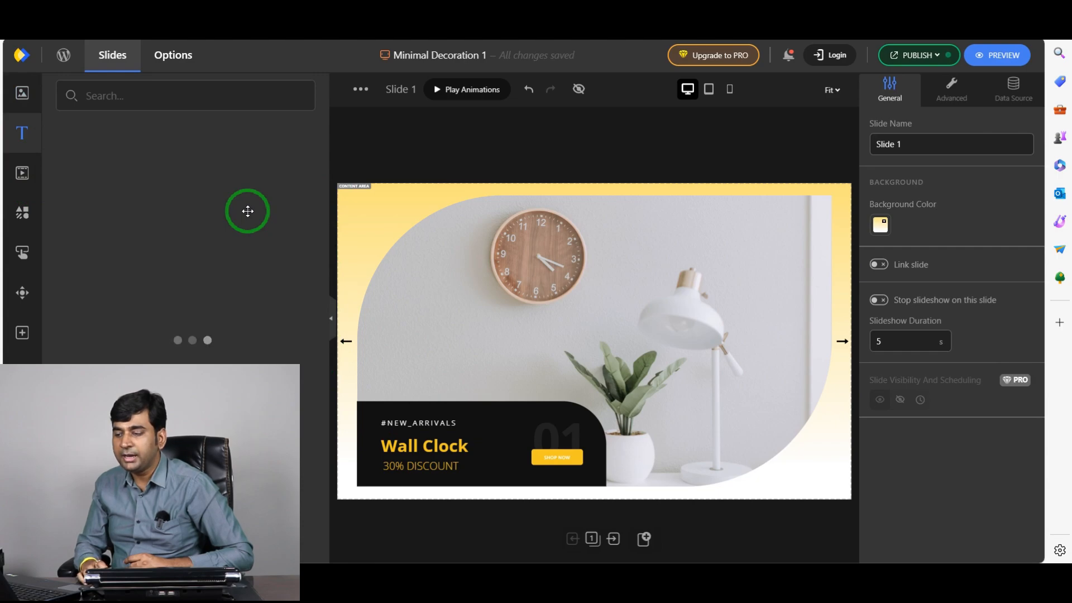
scroll(247, 211, down, 3)
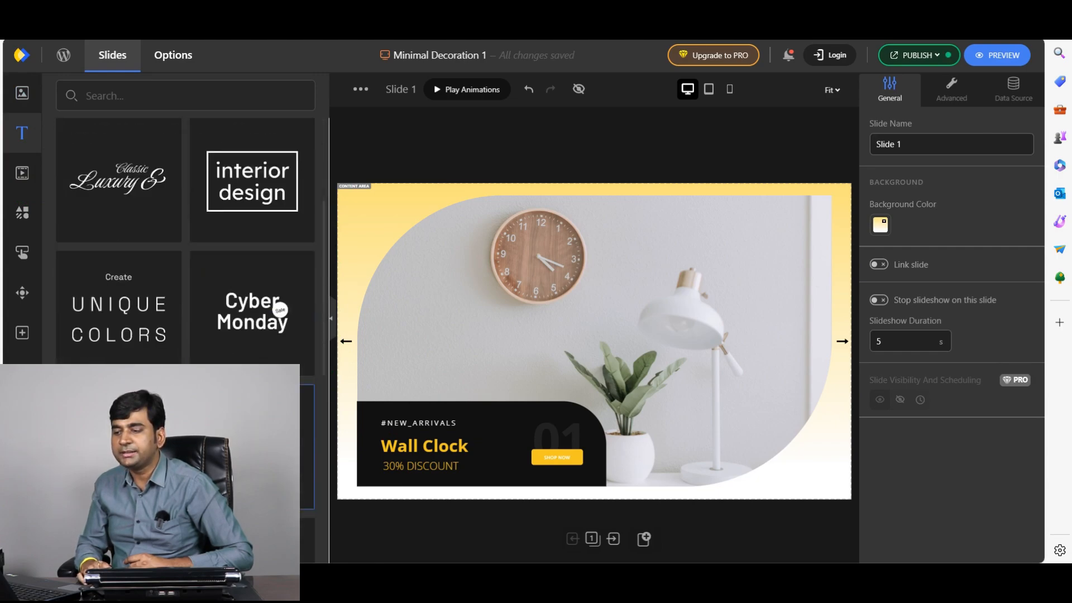
scroll(251, 251, down, 2)
scroll(275, 232, up, 5)
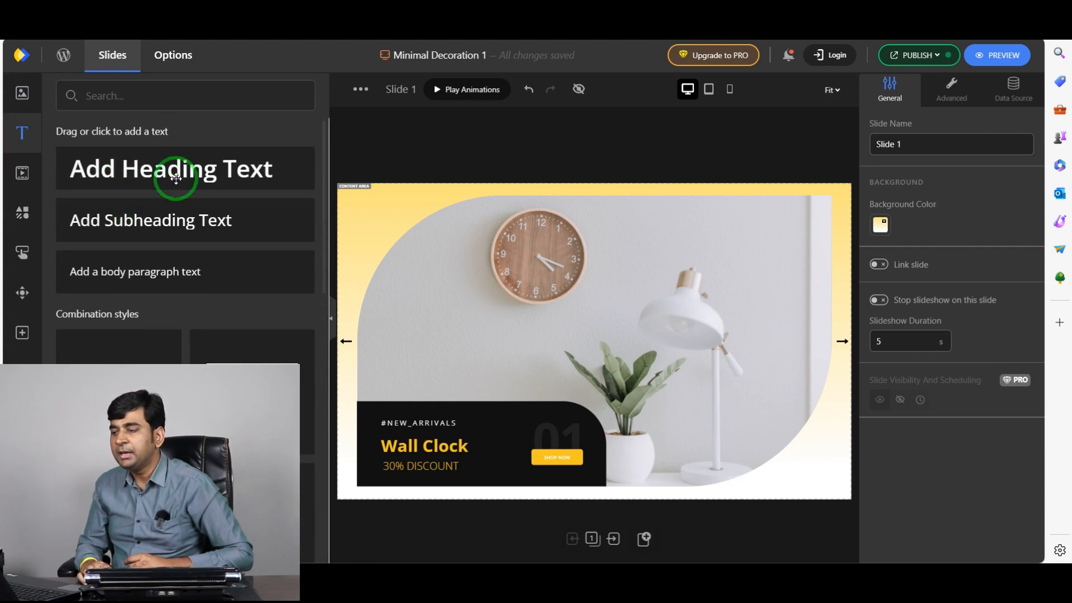
Add two heading texts to Slide 1 and move them onto the image, placing the second at about X 595, Y 403 px.
click(187, 173)
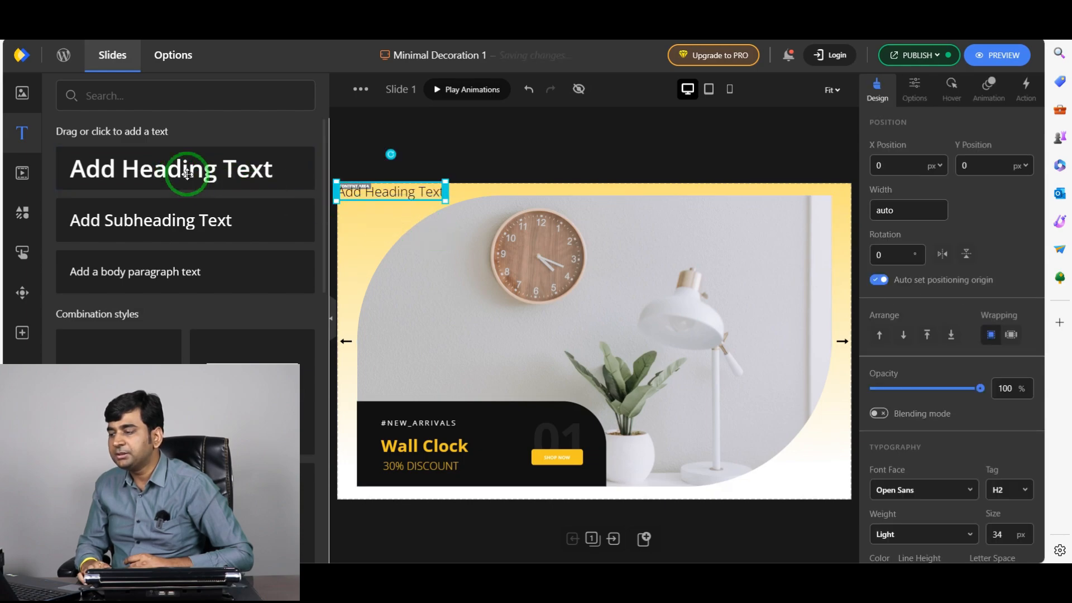
click(185, 166)
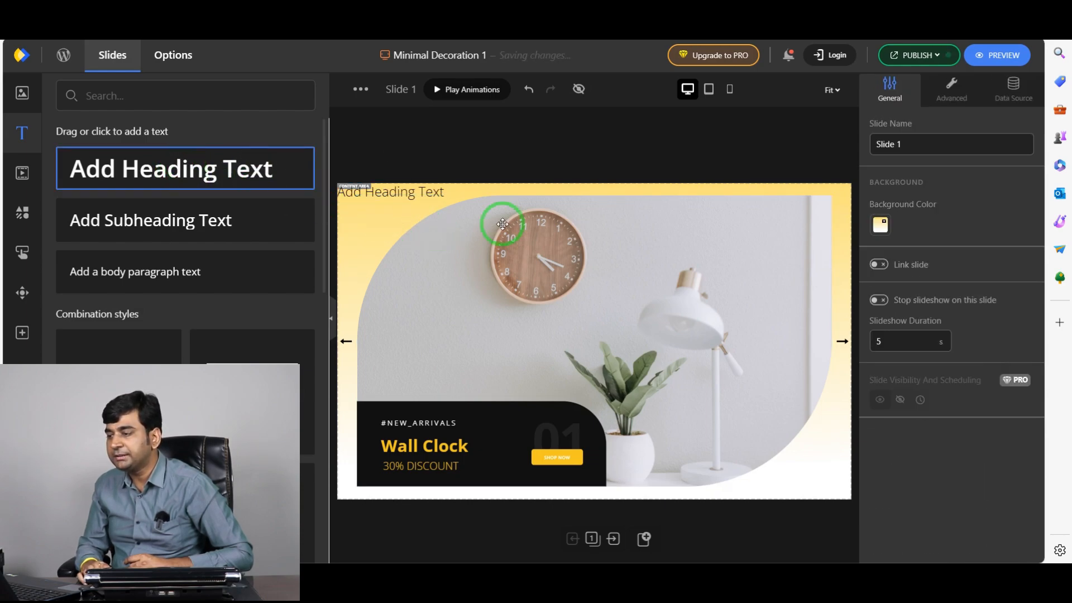
drag(404, 189, 575, 296)
drag(390, 192, 625, 351)
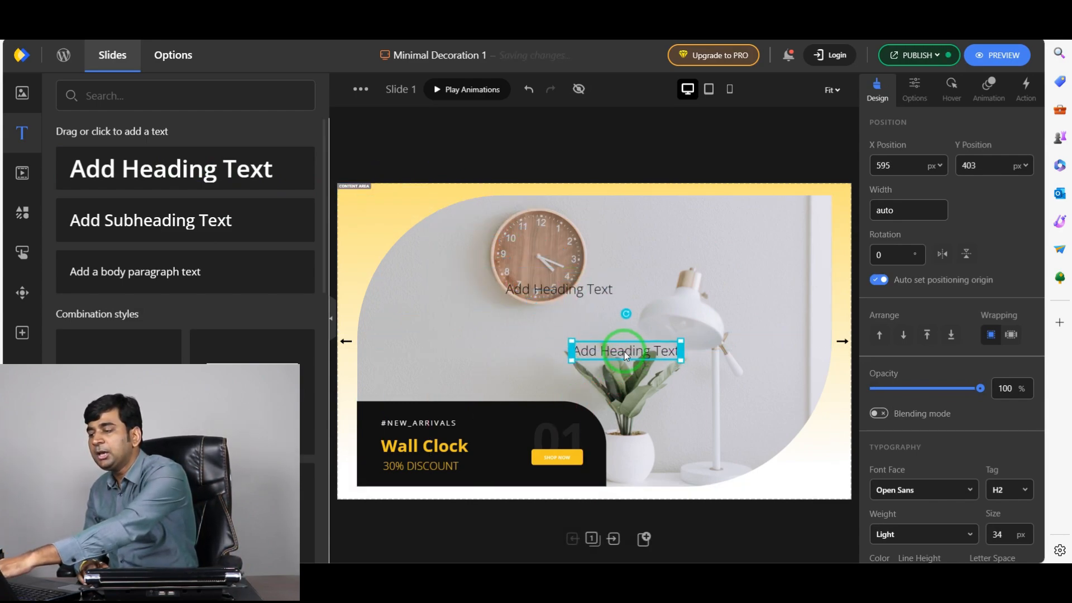
Delete both added heading texts from Slide 1.
key(Delete)
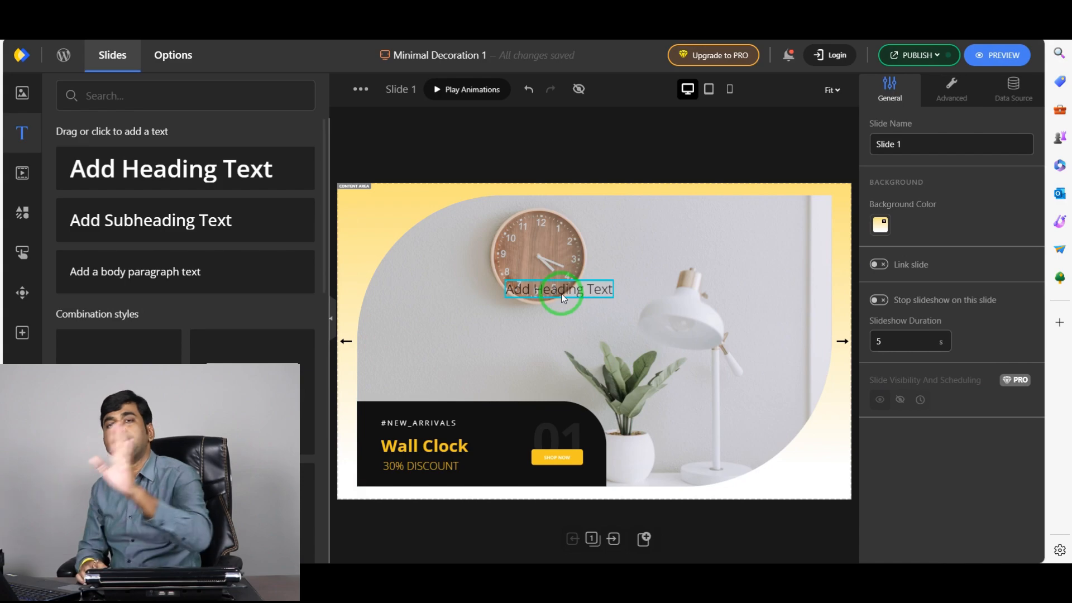
click(561, 294)
key(Delete)
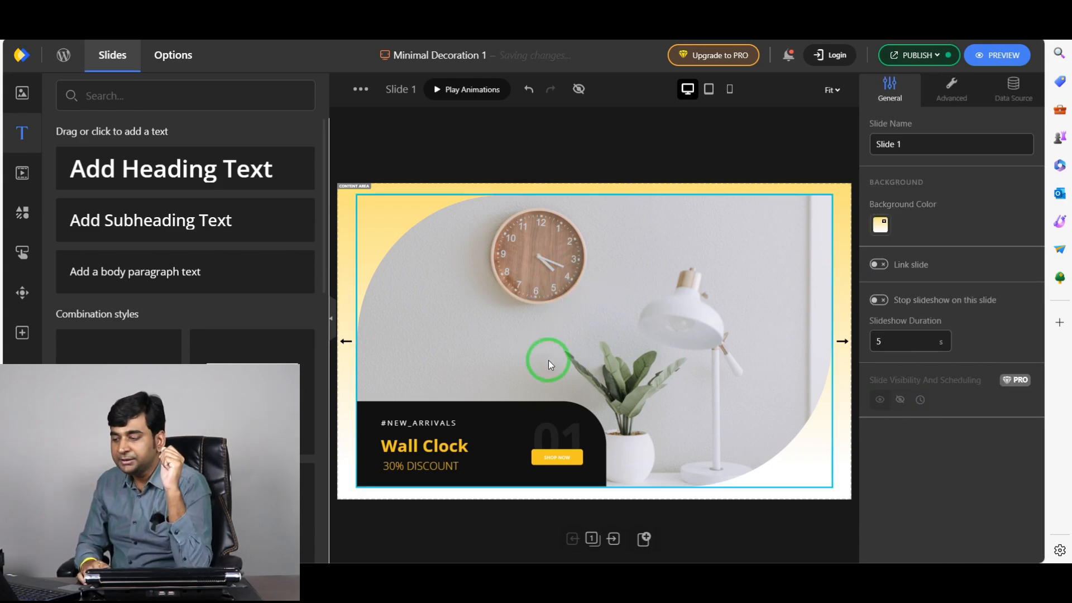
Select the #NEW_ARRIVALS, Wall Clock and 30% DISCOUNT texts and the main image on Slide 1 to examine which elements are editable.
click(426, 427)
click(436, 449)
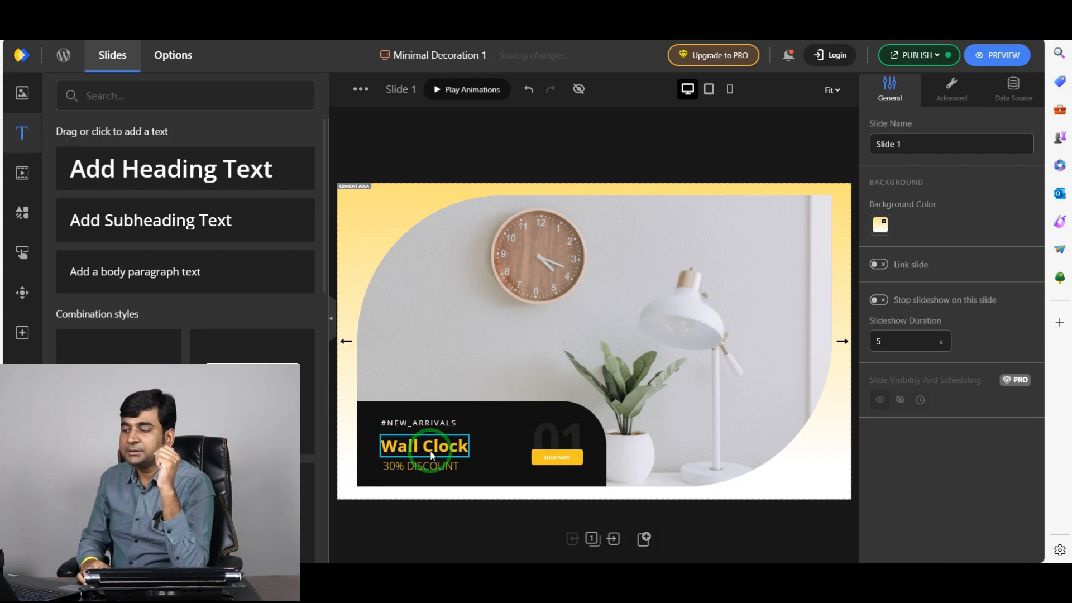
click(436, 449)
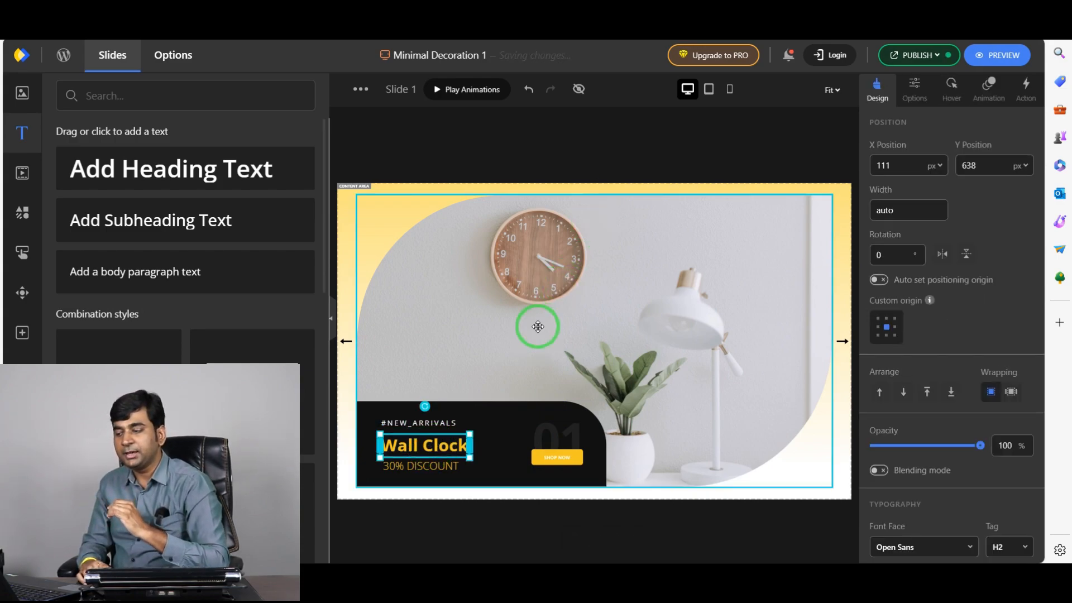
double_click(413, 449)
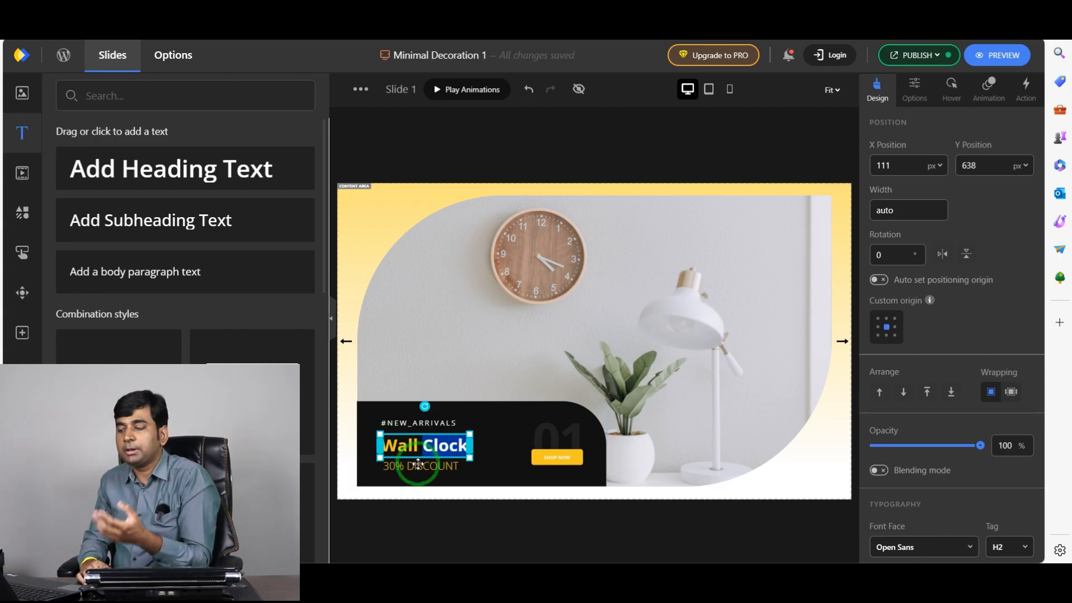
click(420, 468)
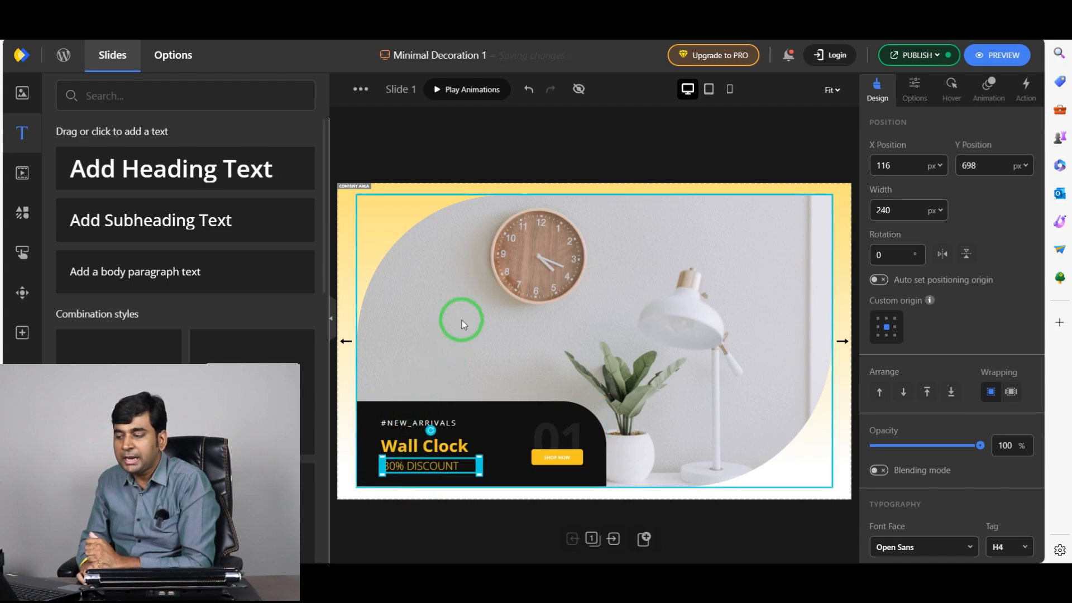
click(514, 293)
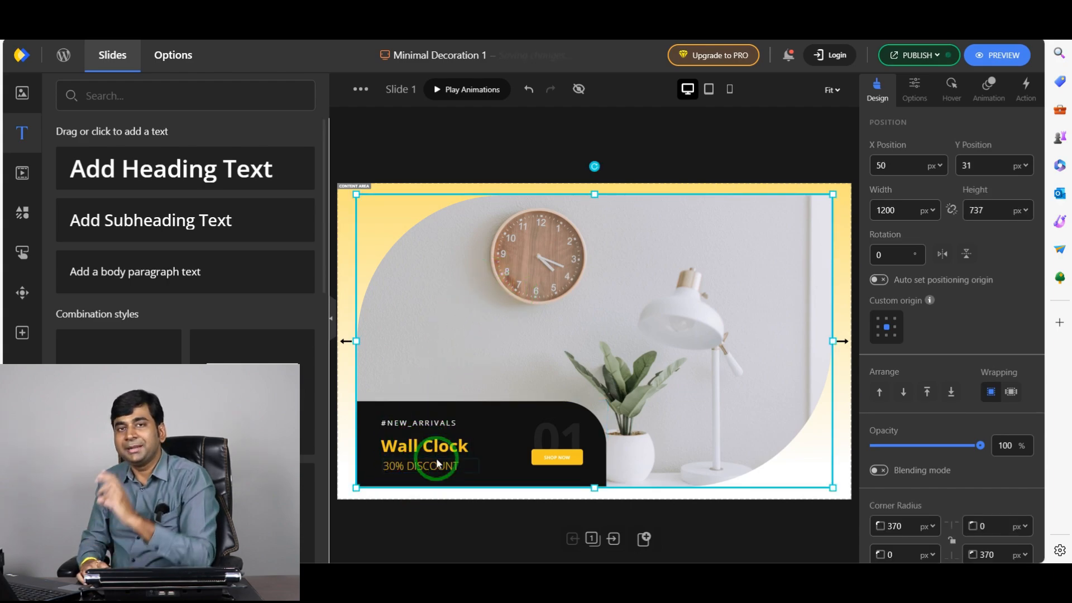
click(523, 270)
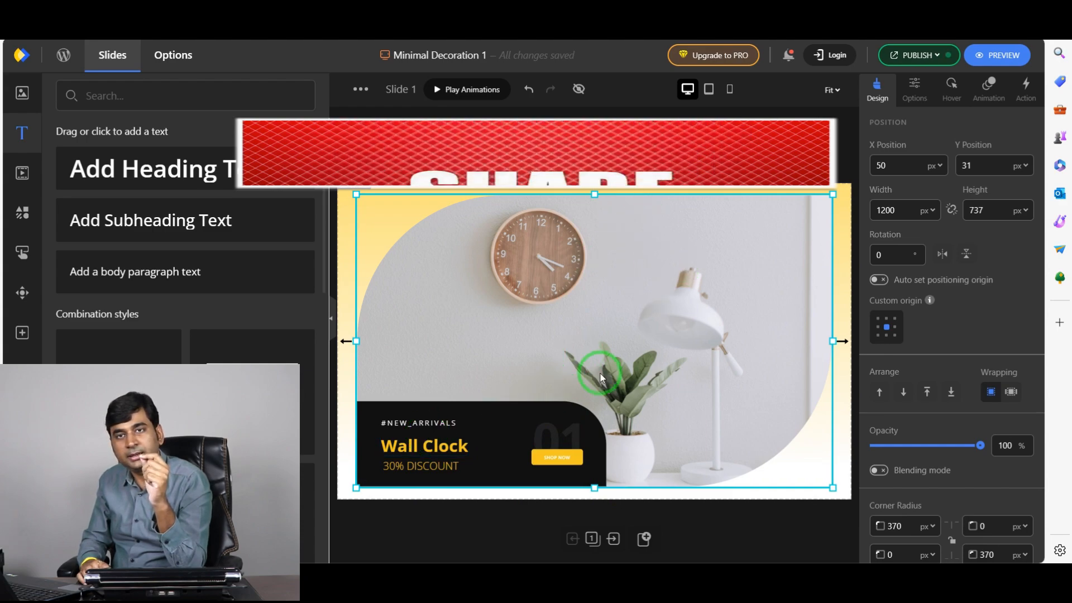
Select the SHOP NOW button on Slide 1 and look over its position, typography and background design settings.
click(560, 465)
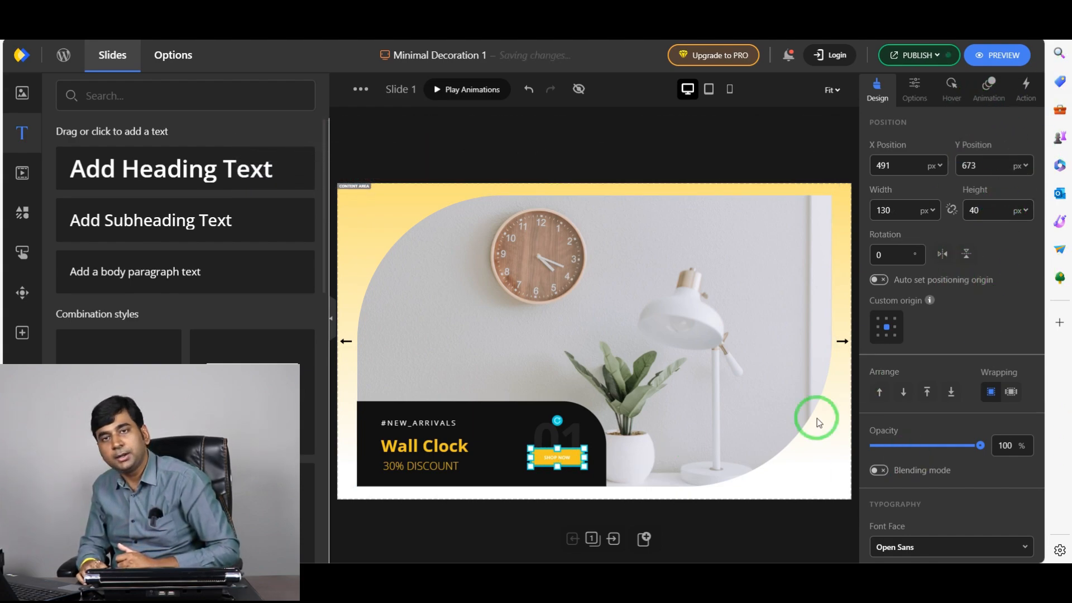
scroll(949, 252, down, 5)
scroll(956, 303, down, 5)
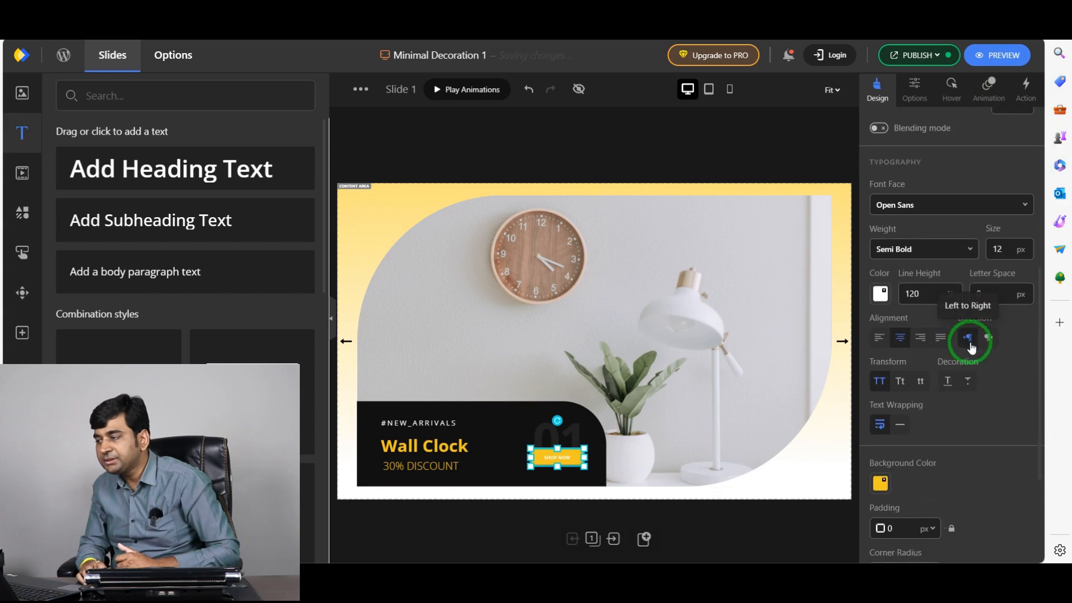
scroll(909, 324, up, 8)
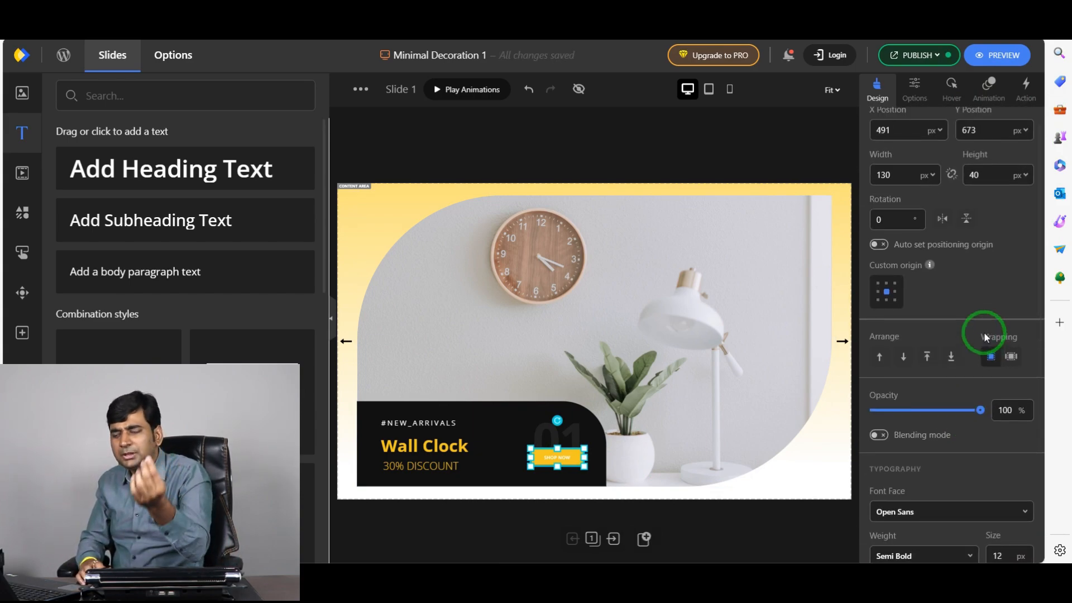
scroll(984, 331, up, 1)
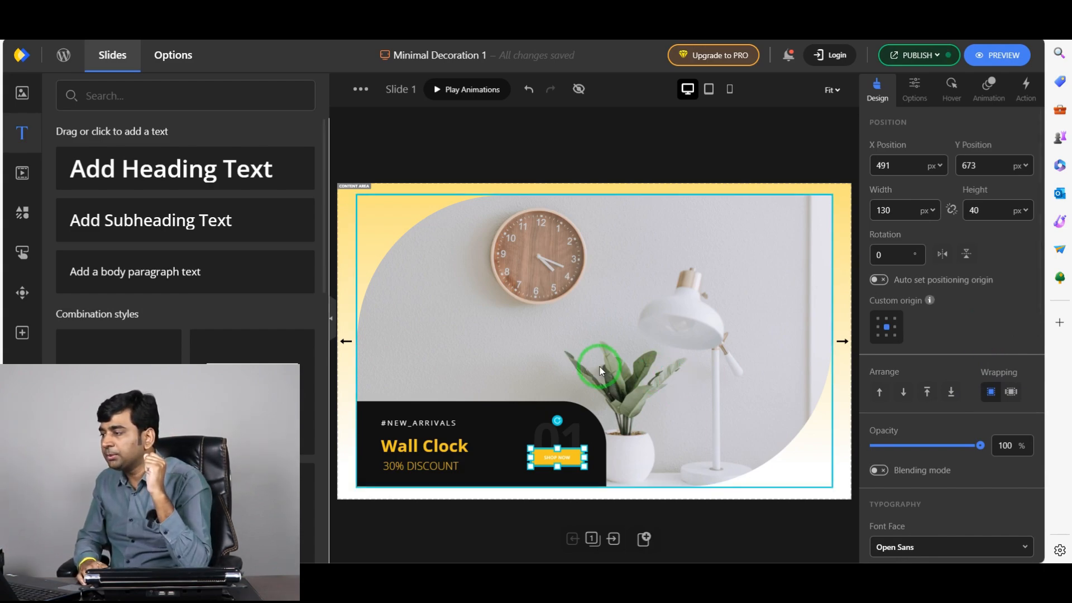
Examine the link element setting for the SHOP NOW button, the Wall Clock heading and the main image.
click(921, 99)
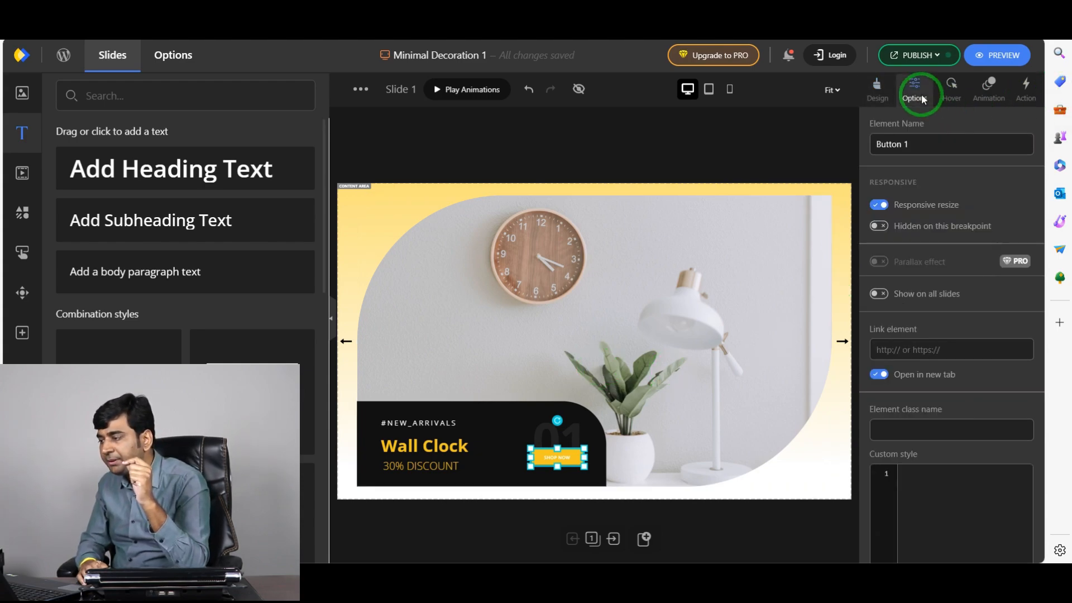
scroll(949, 268, down, 2)
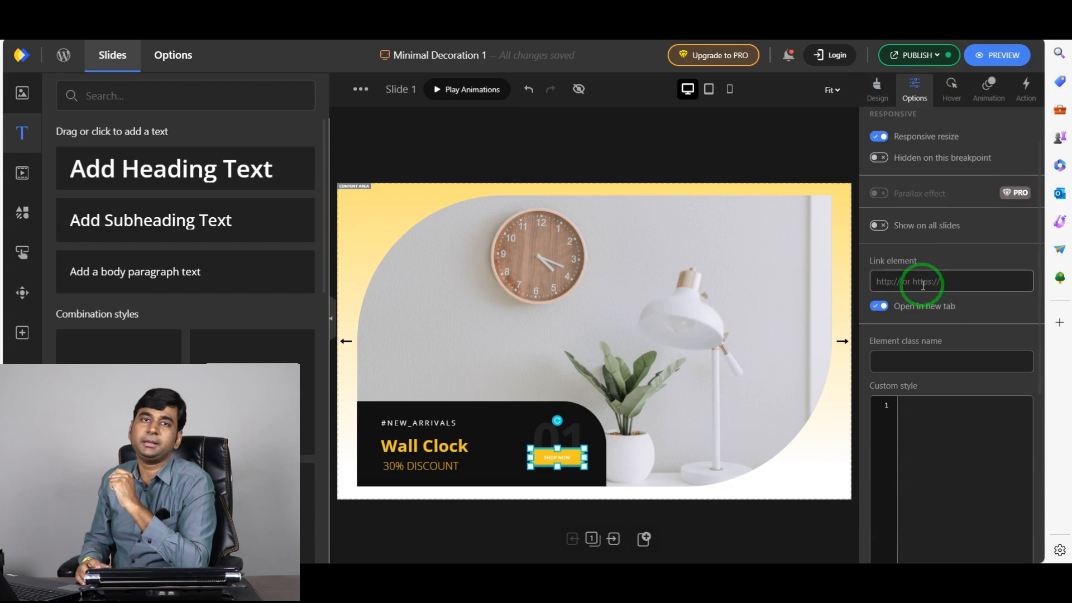
click(924, 282)
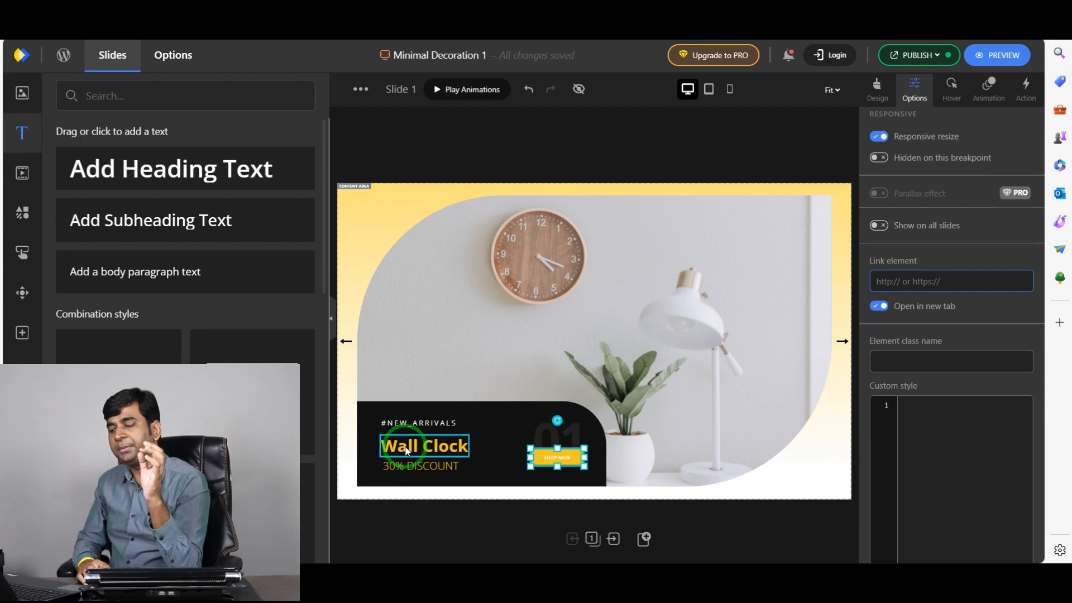
click(424, 451)
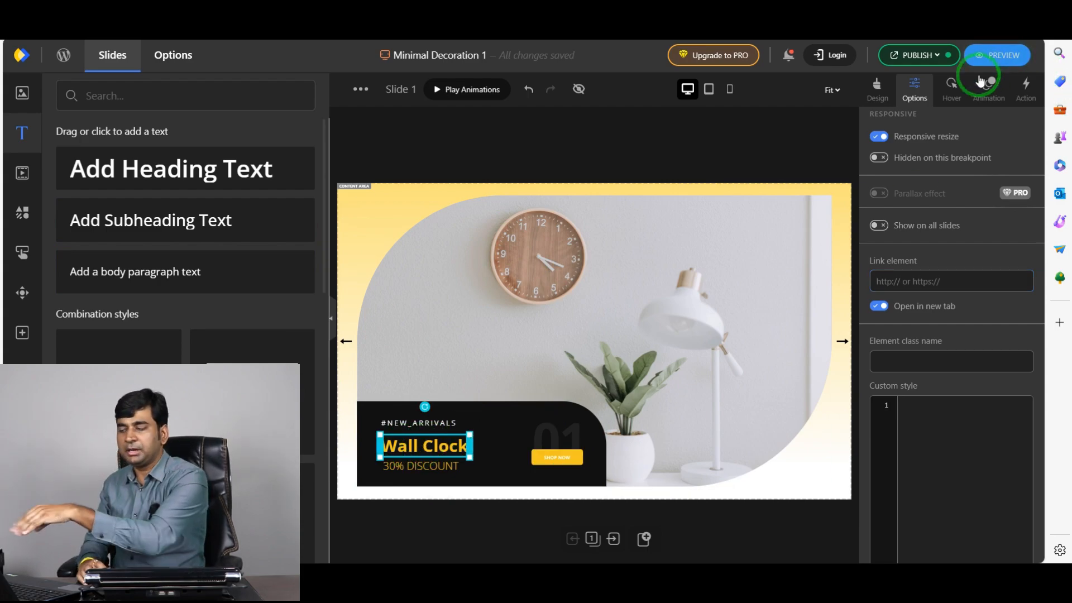
click(942, 285)
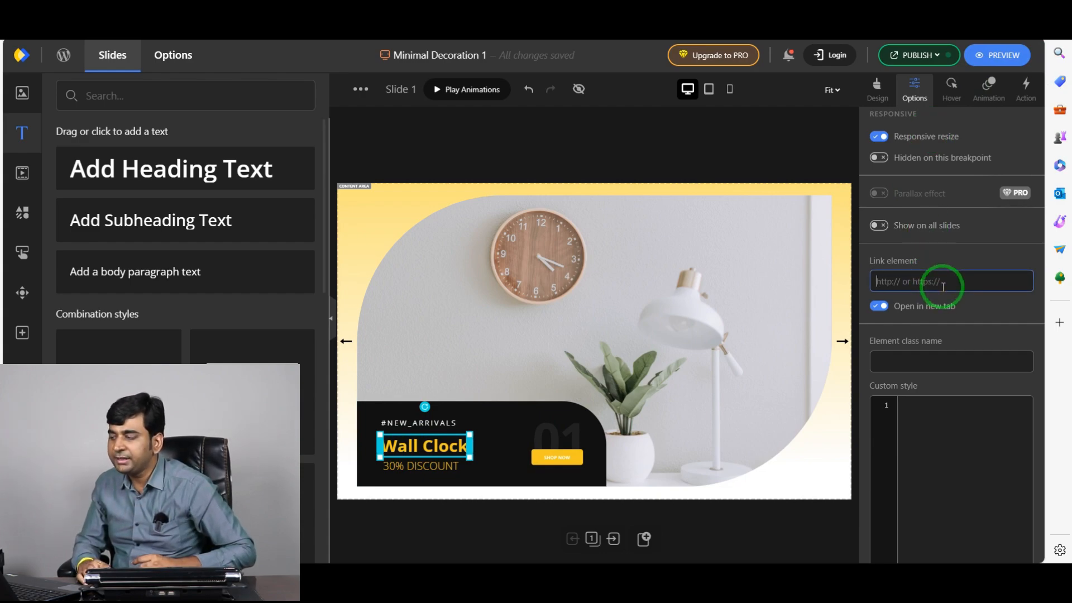
click(550, 297)
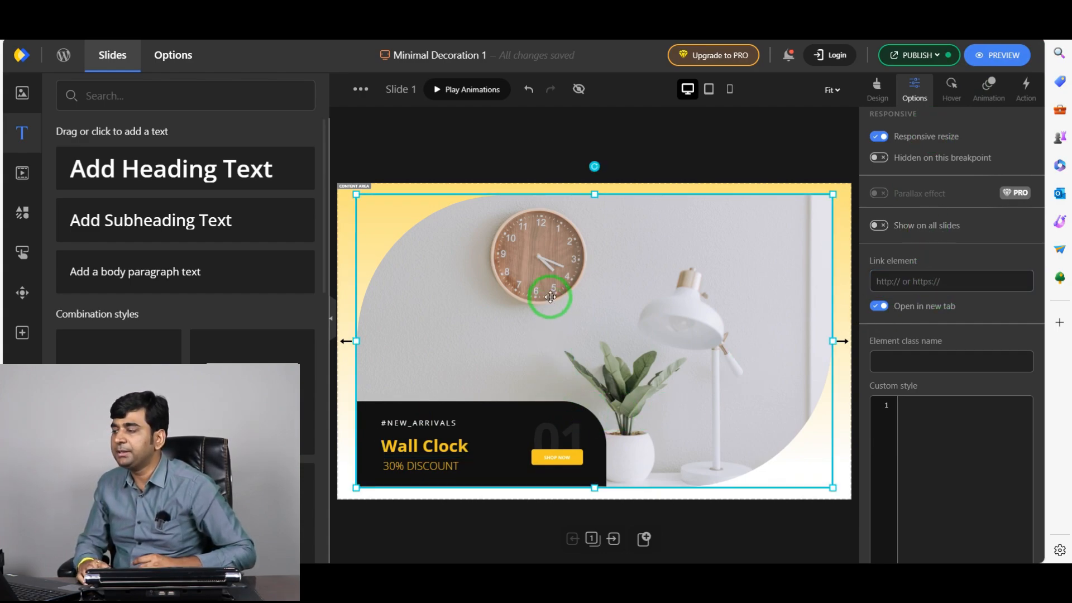
click(927, 281)
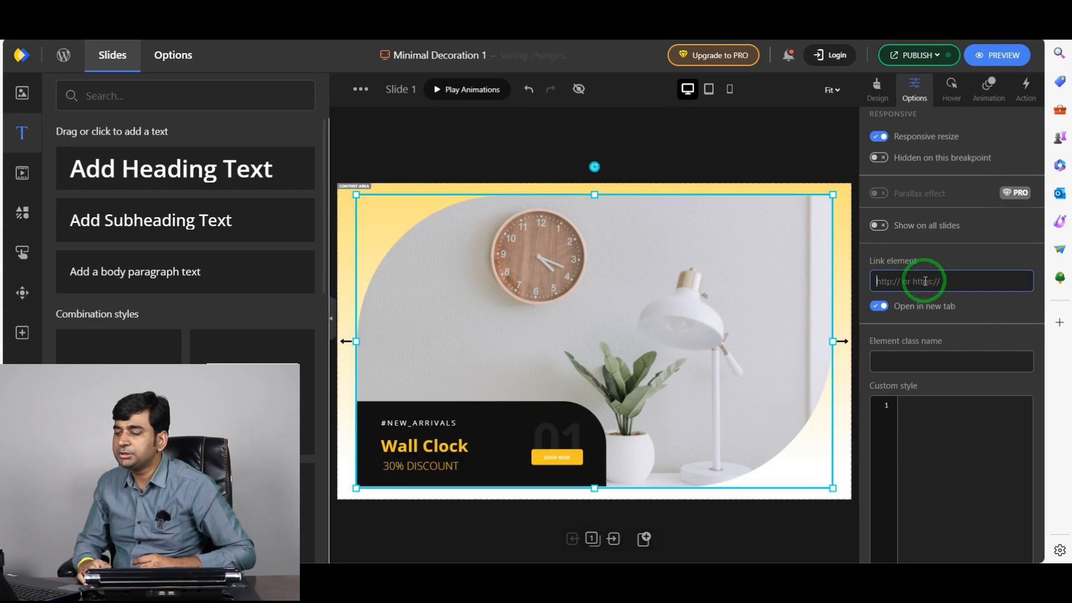
Review the main image's design settings and the link and hover style settings of the #NEW_ARRIVALS text.
click(902, 101)
click(791, 255)
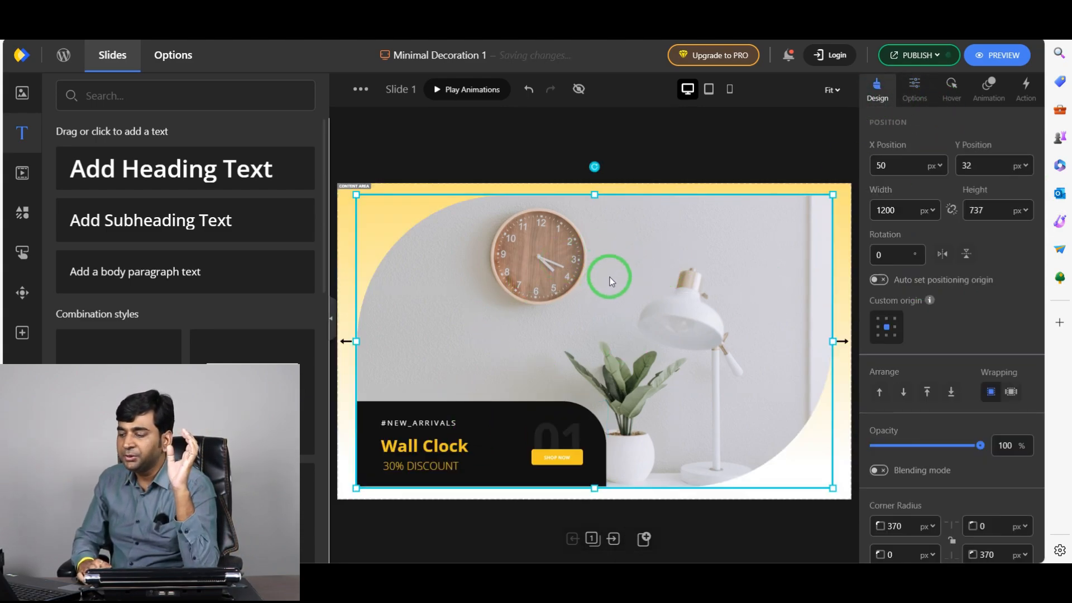
click(415, 424)
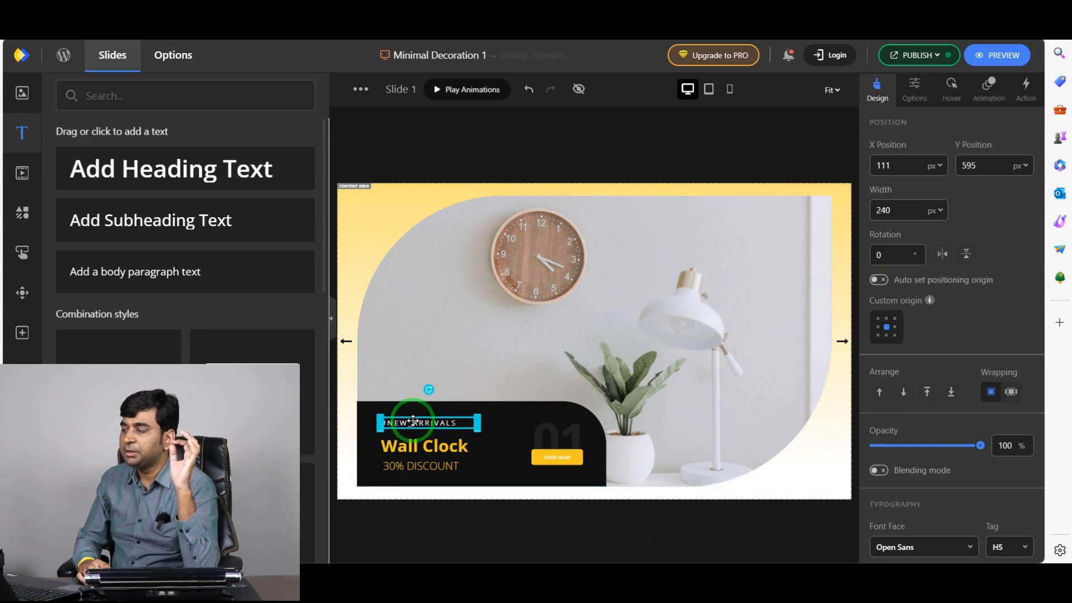
click(914, 88)
click(945, 282)
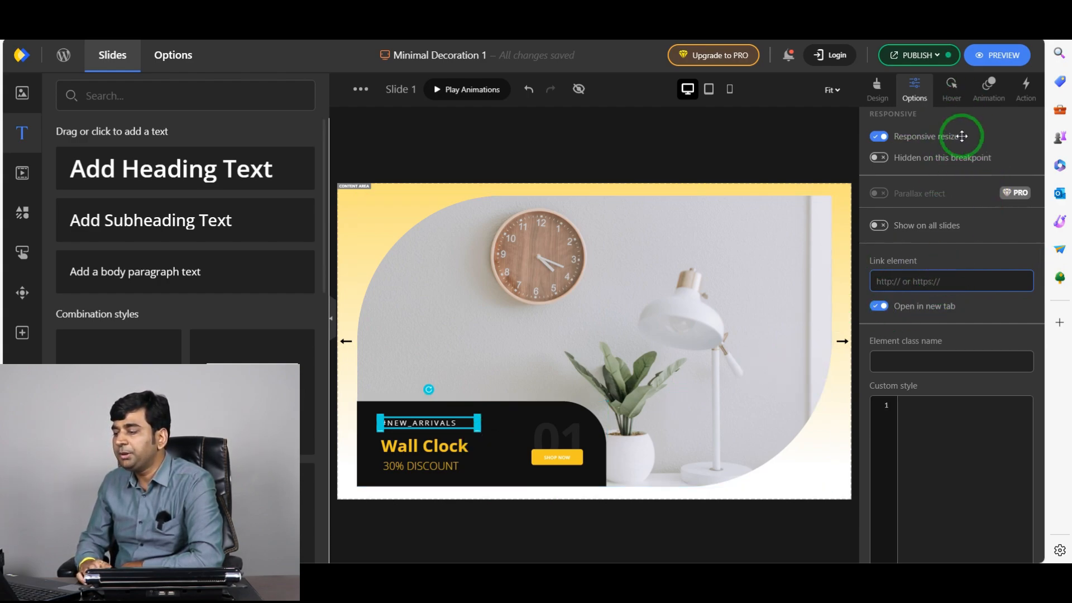
click(952, 87)
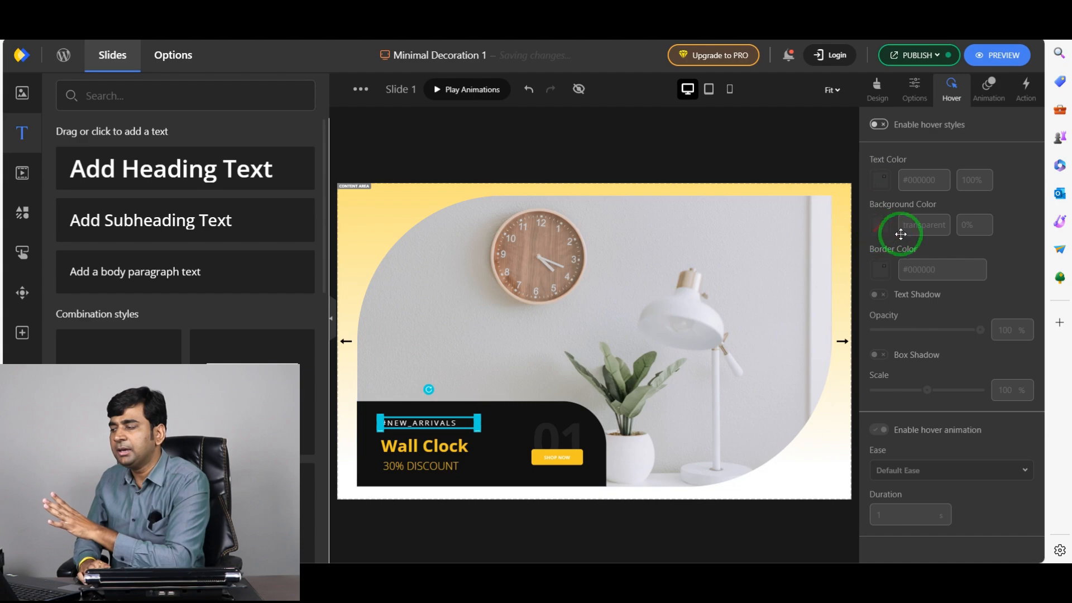
click(670, 285)
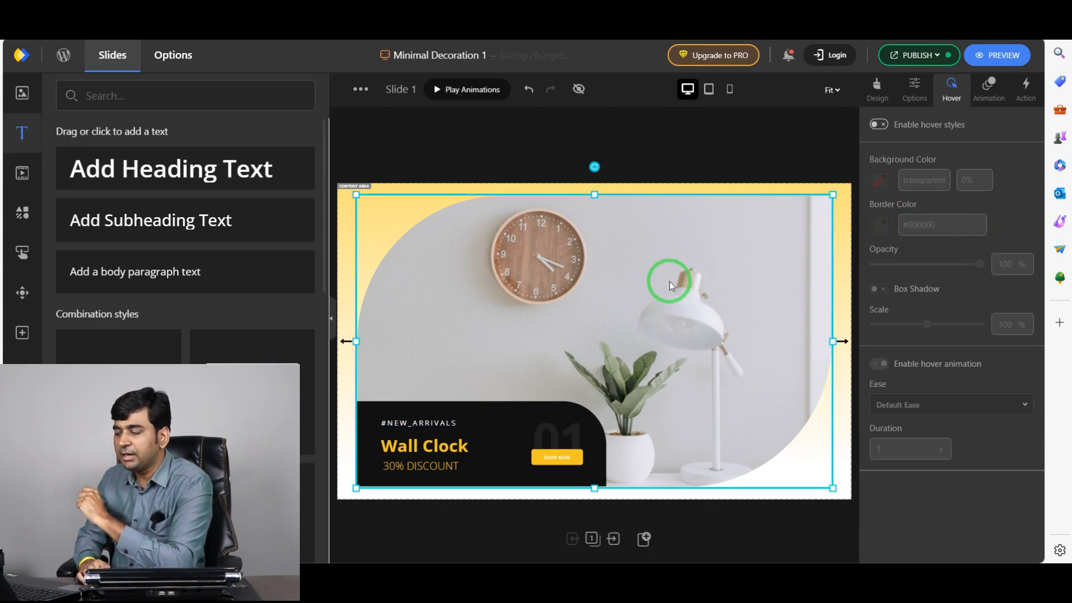
Go to Slide 2 and look through the photo, video, text and button element libraries available for it.
click(614, 538)
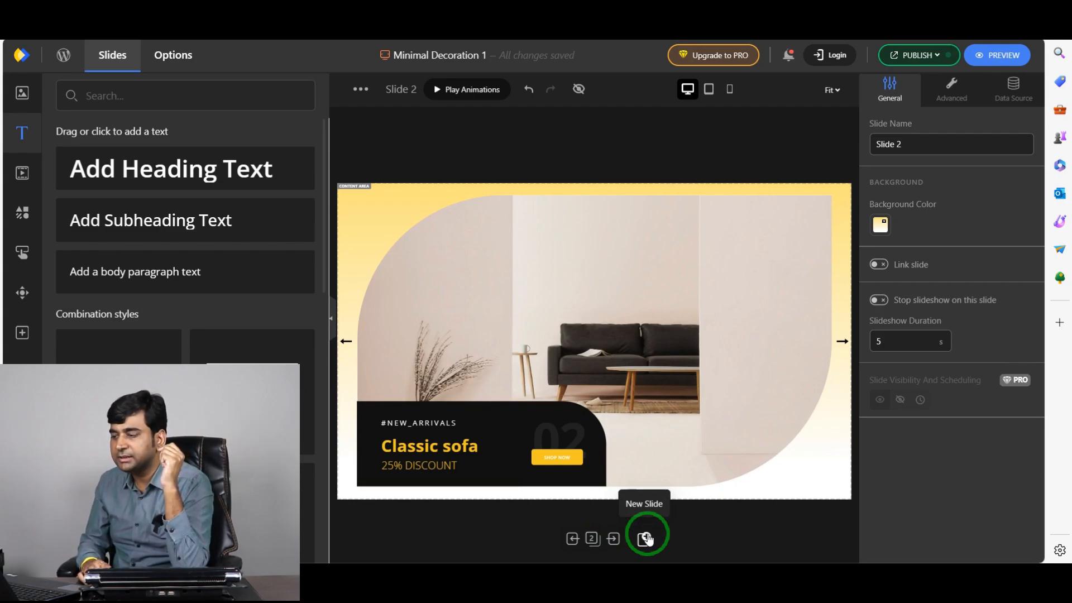
click(539, 304)
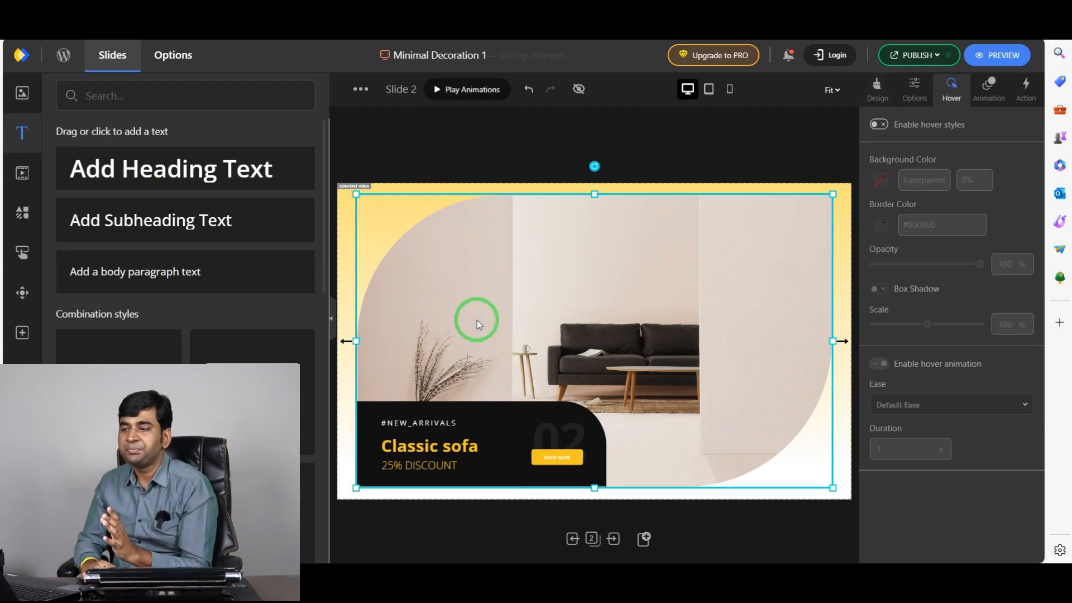
click(21, 99)
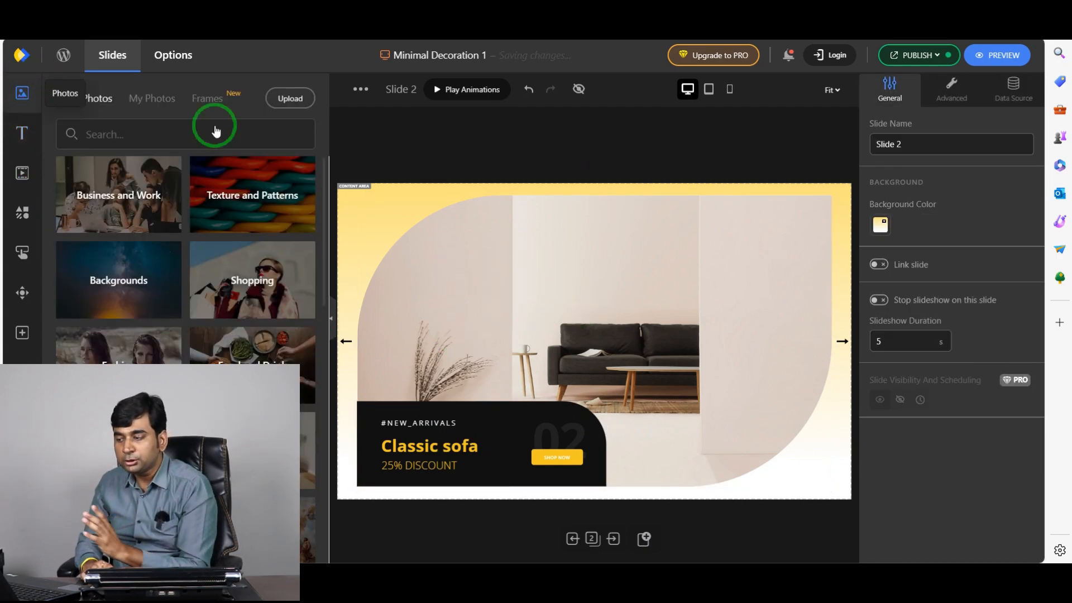
click(23, 174)
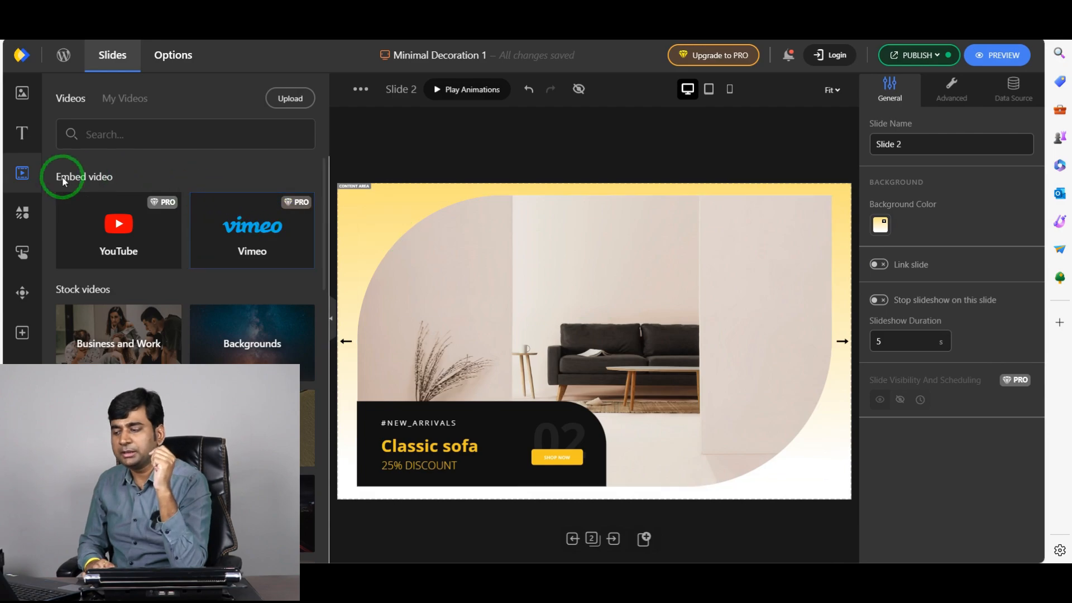
click(21, 137)
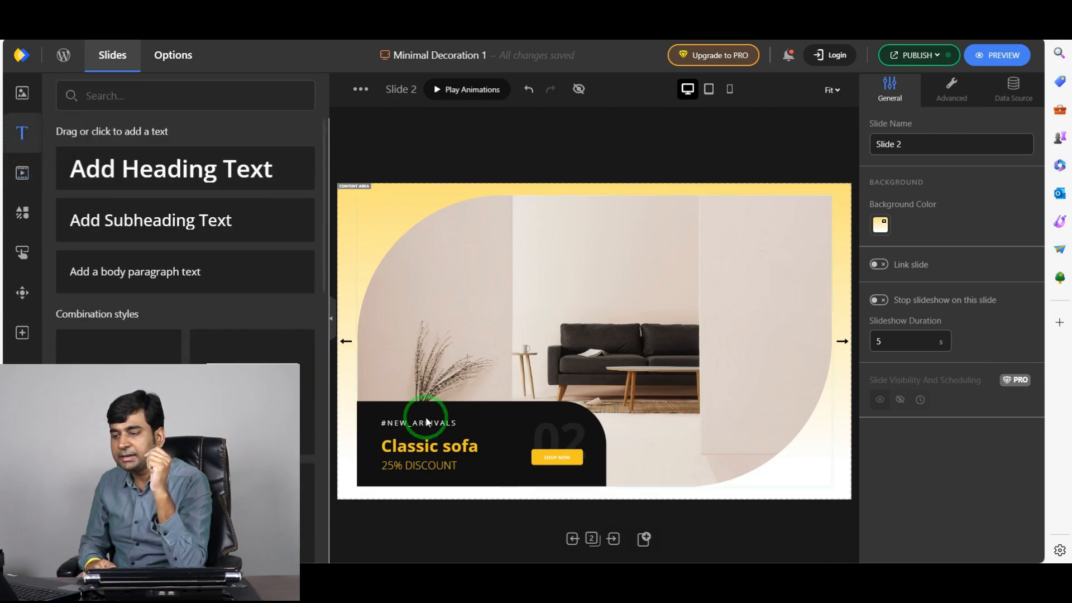
click(22, 254)
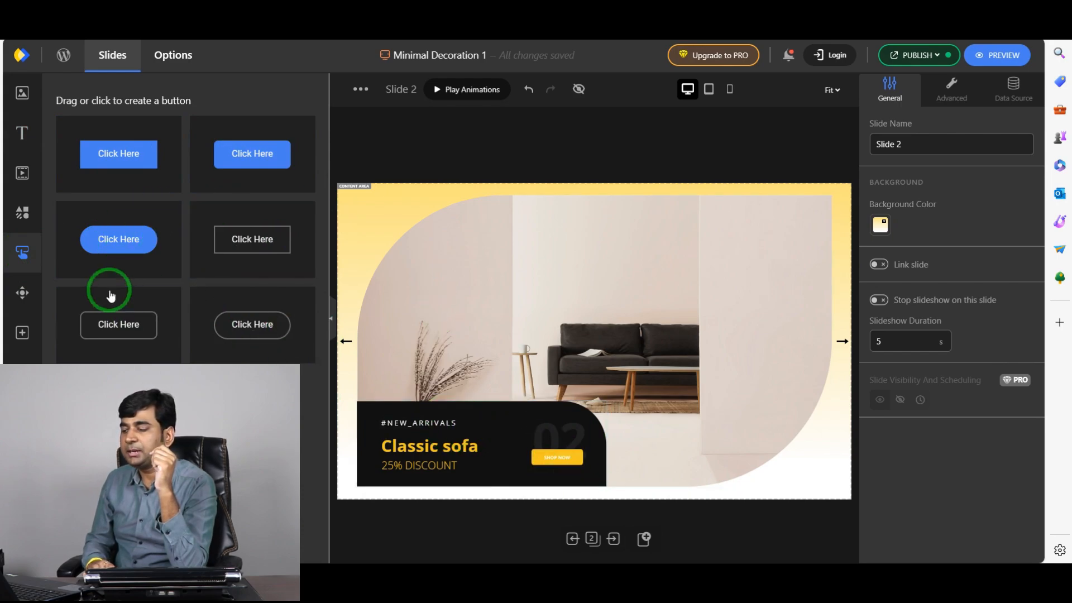
click(22, 92)
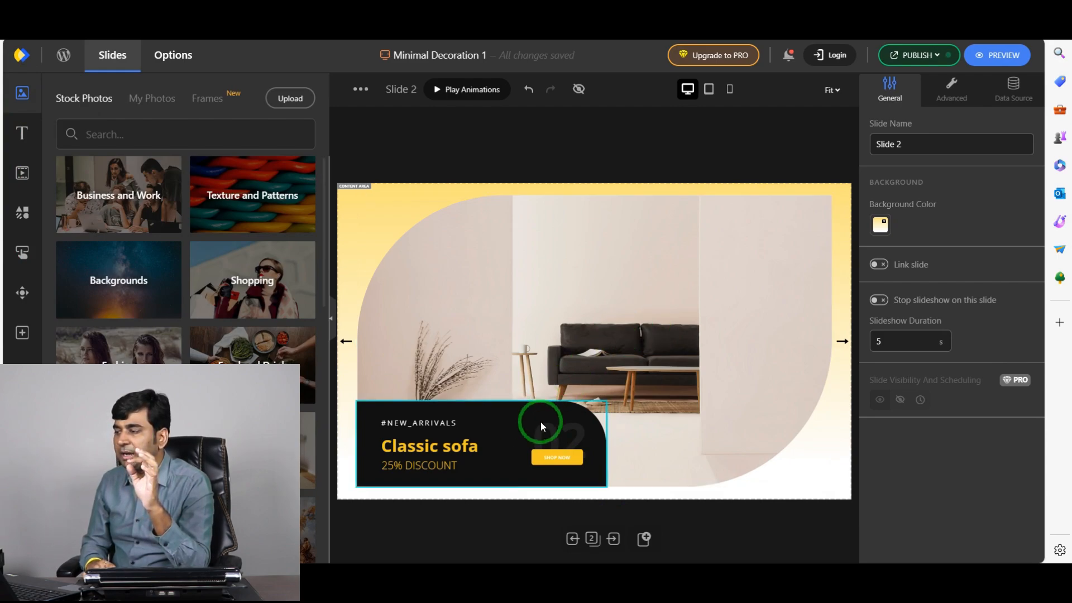
View Slide 3 and publish the Minimal Decoration 1 slider.
click(614, 539)
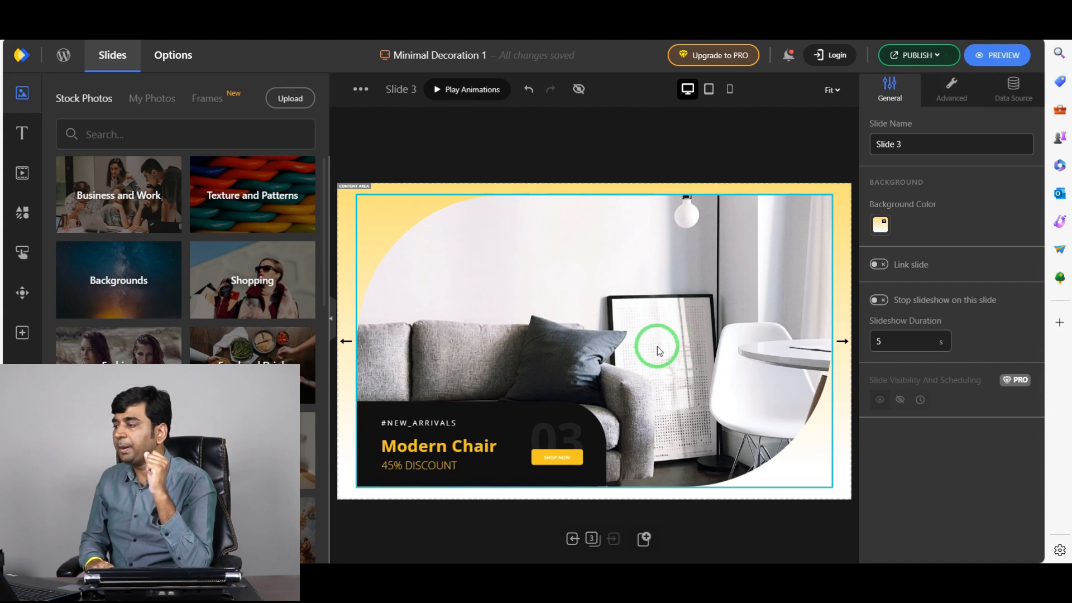
click(917, 55)
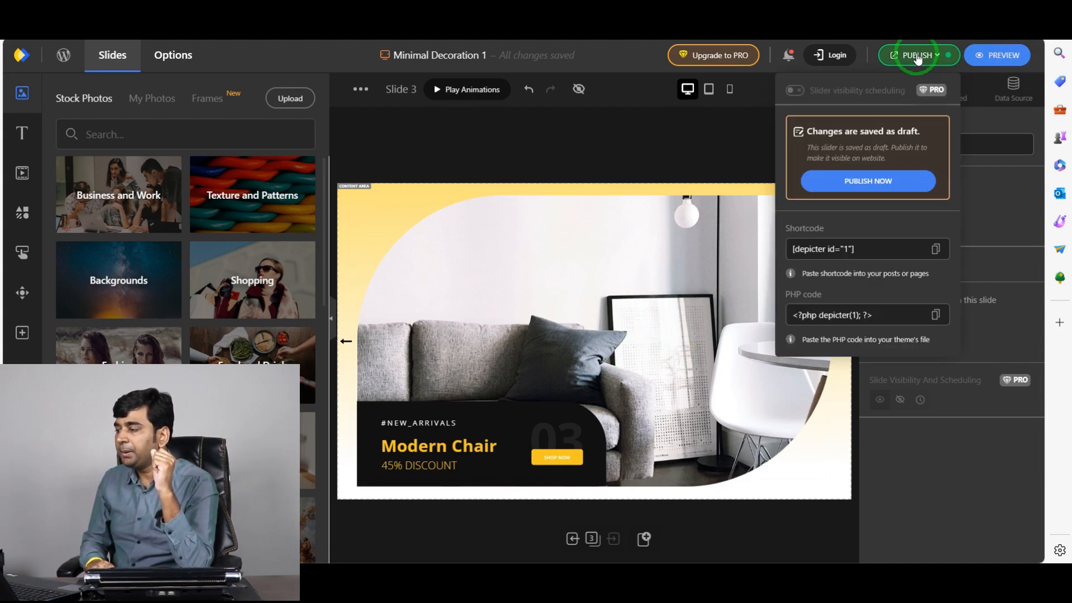
click(852, 185)
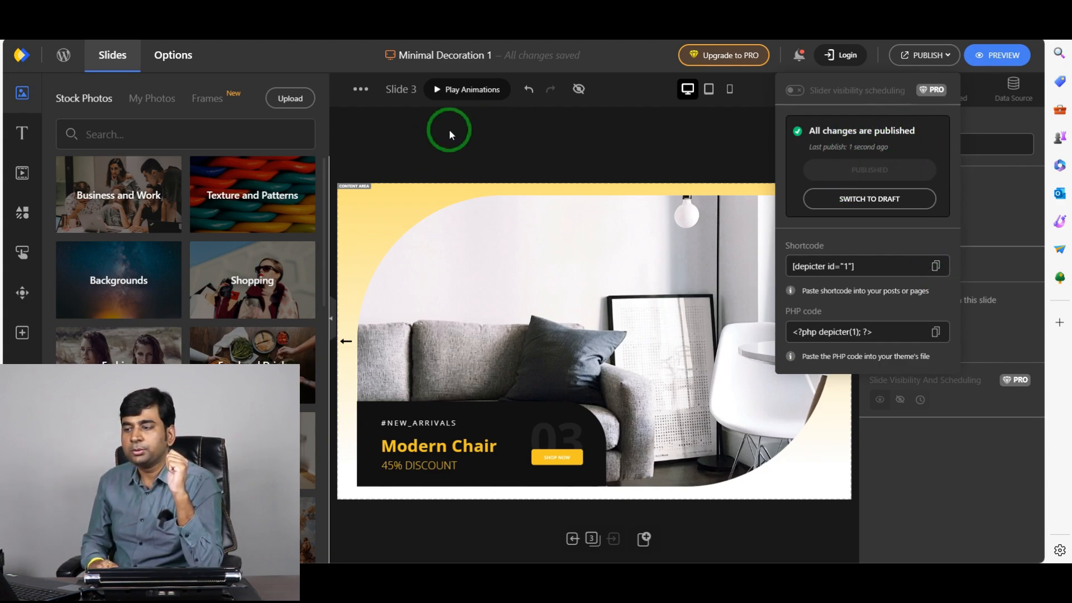
Return from the slider editor to the Depicter home page in WordPress and locate Minimal Decoration 1 among the projects.
click(63, 58)
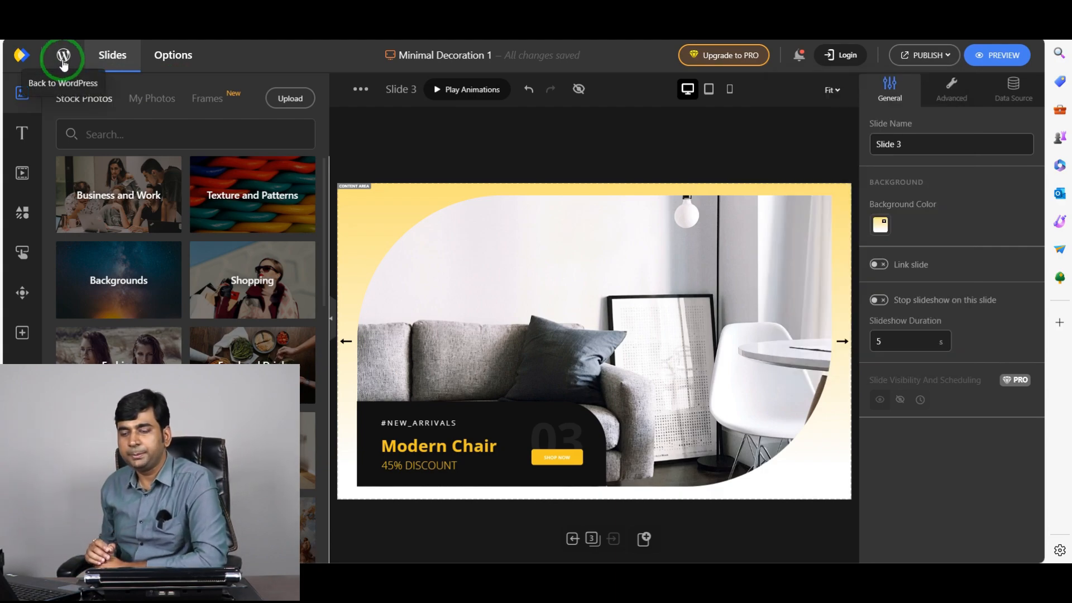
click(63, 59)
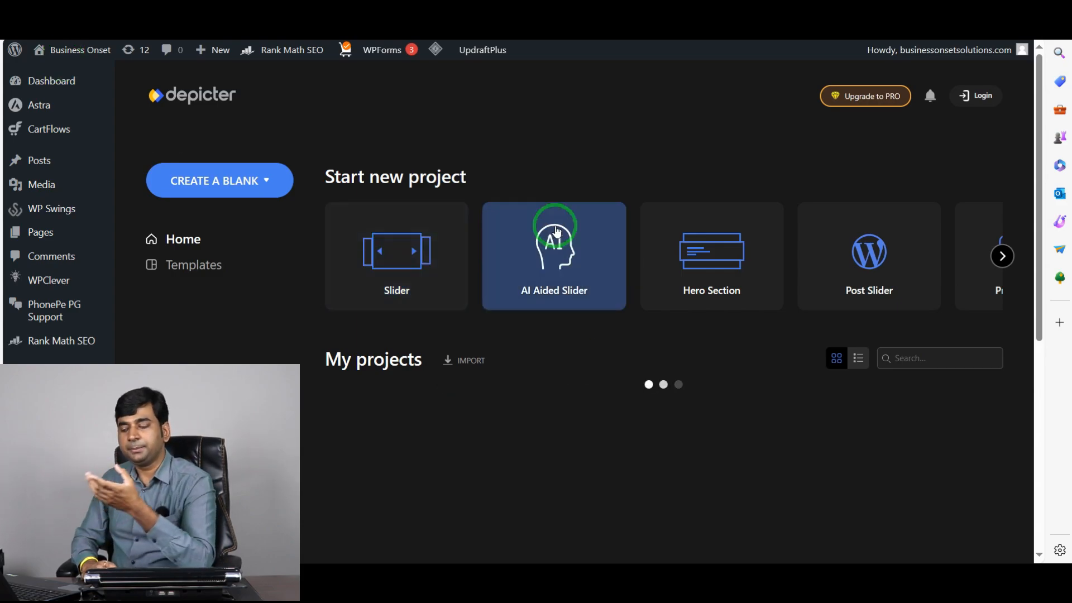
scroll(236, 344, down, 4)
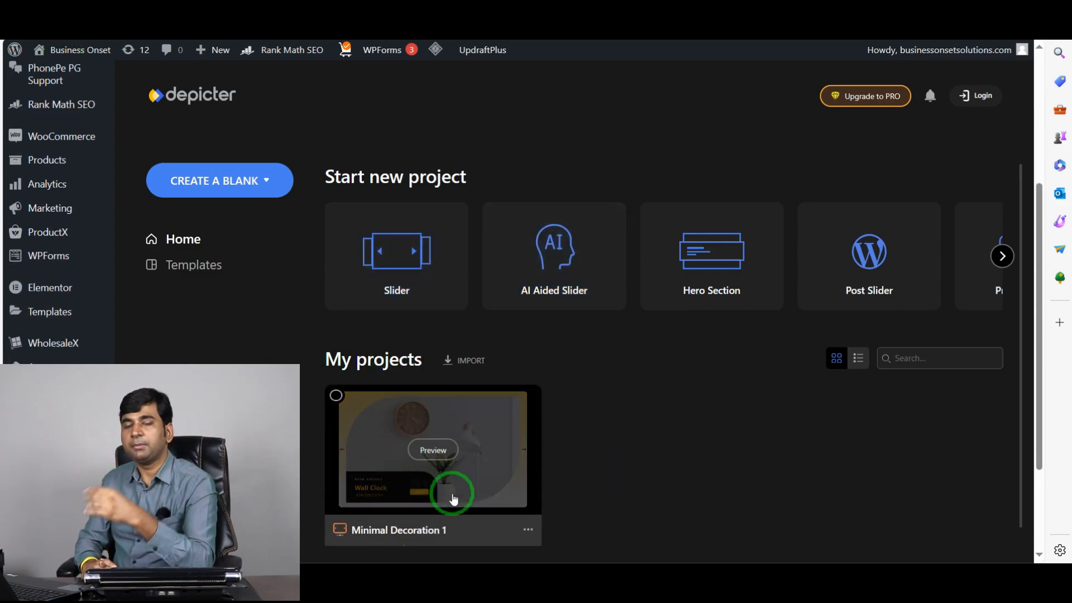
Go to the list of all WordPress pages and open the Home front page for editing in Elementor.
mouse_move(431, 452)
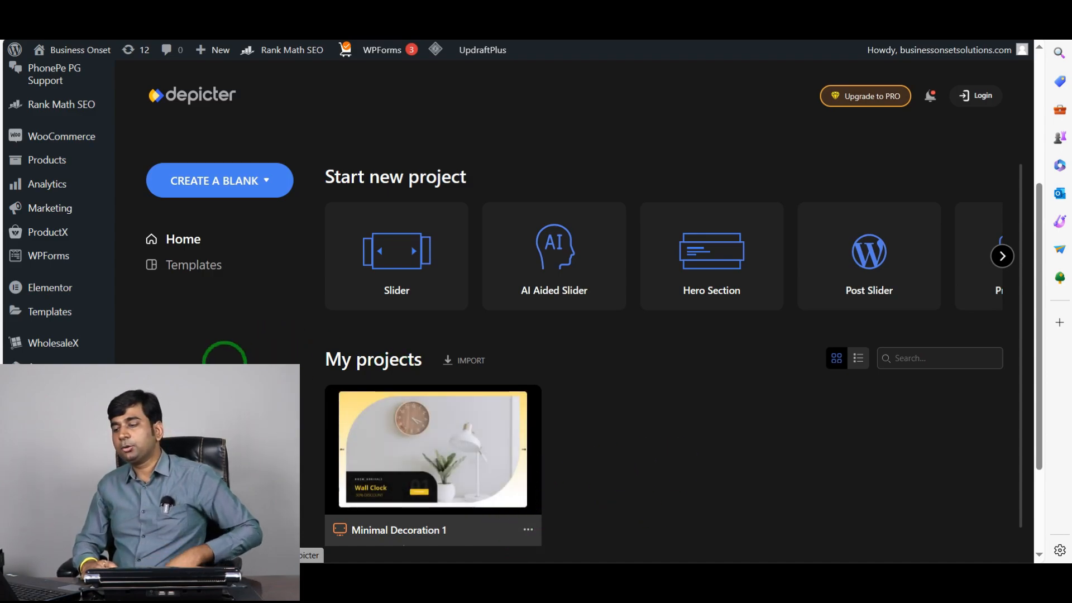
scroll(153, 302, up, 5)
mouse_move(371, 386)
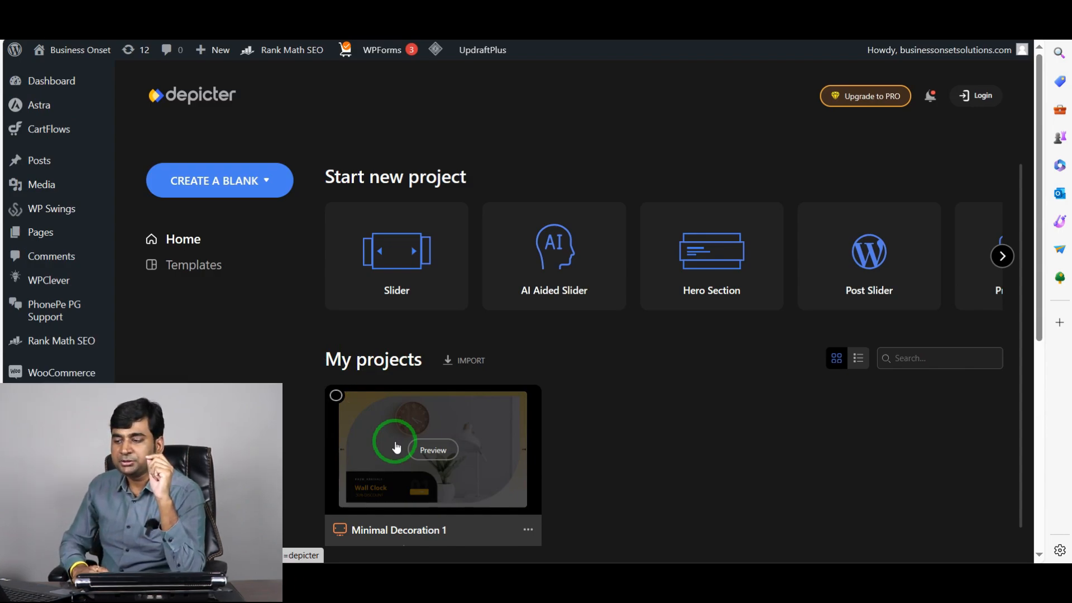
mouse_move(40, 232)
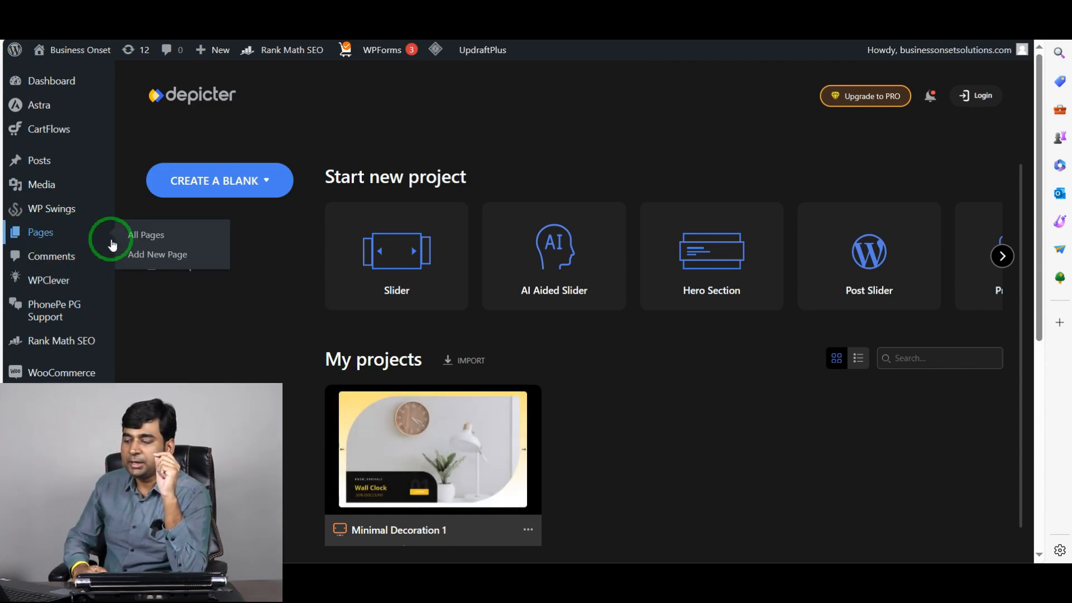
mouse_move(455, 411)
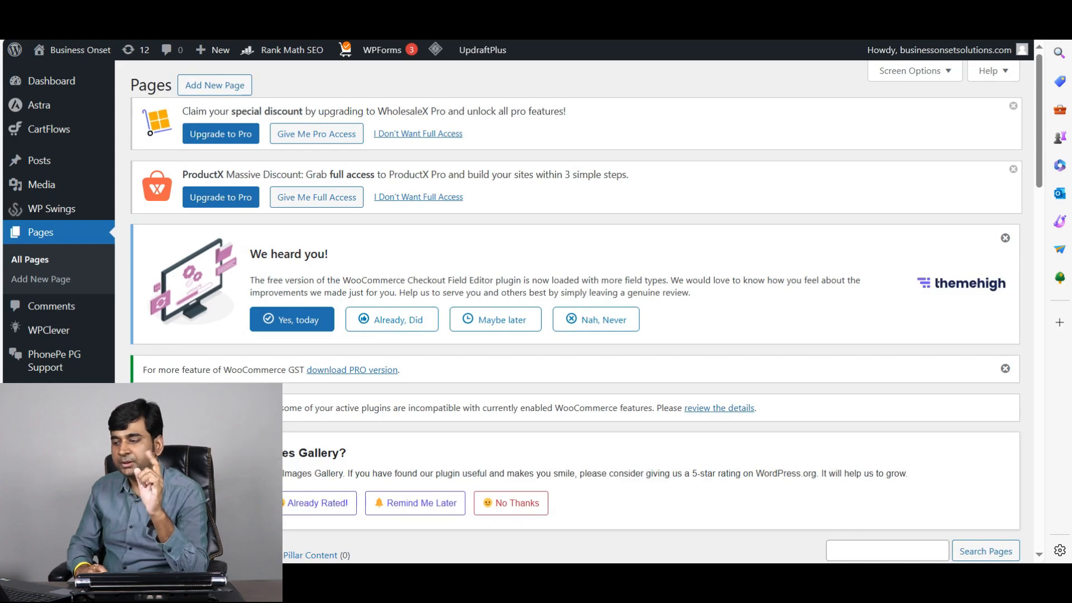
scroll(239, 378, down, 10)
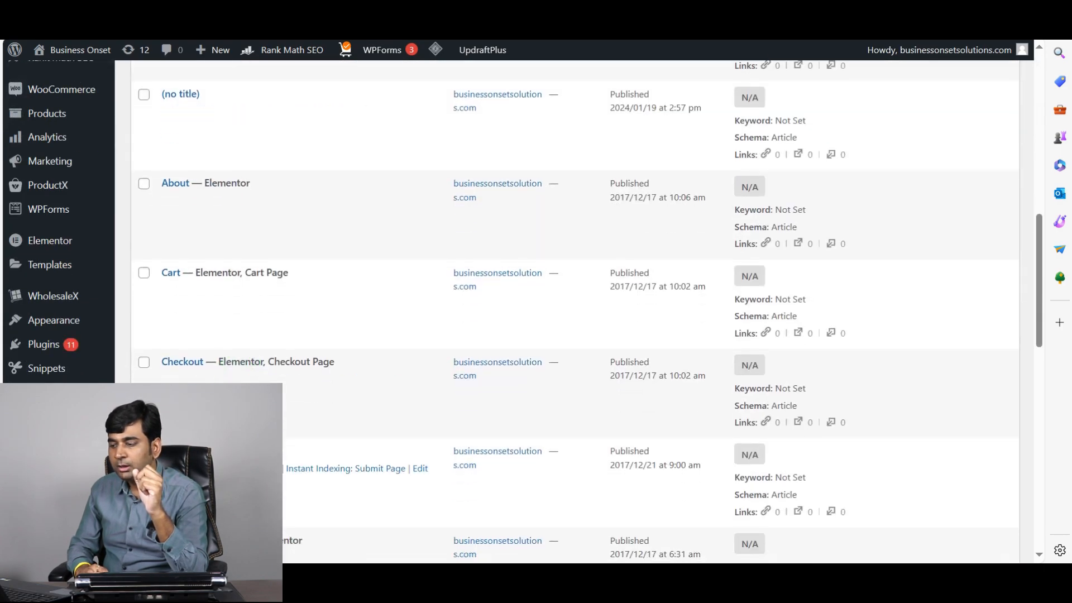
scroll(574, 311, down, 3)
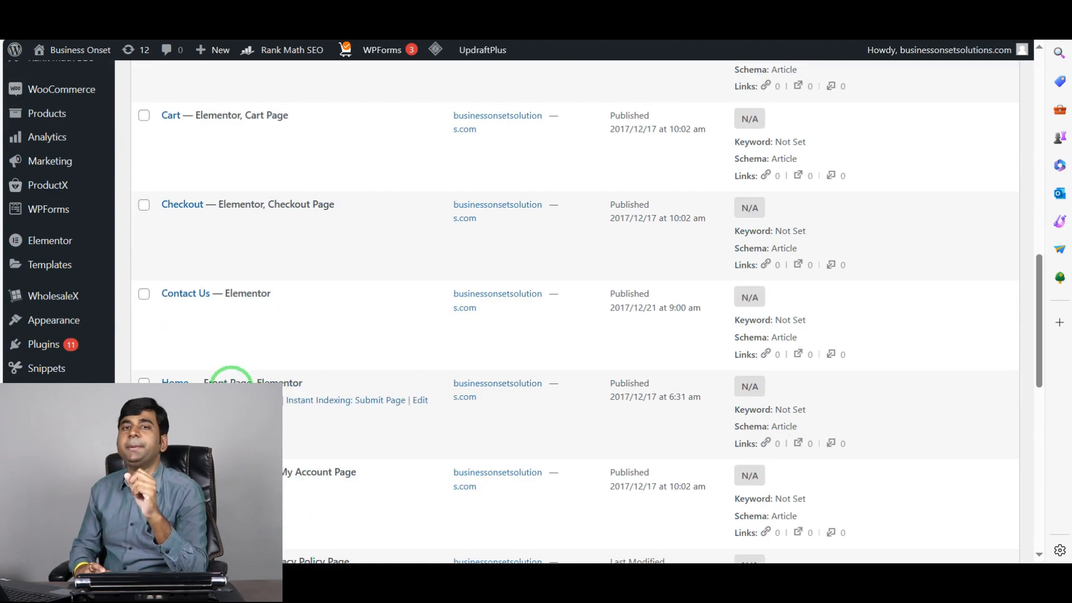
click(420, 400)
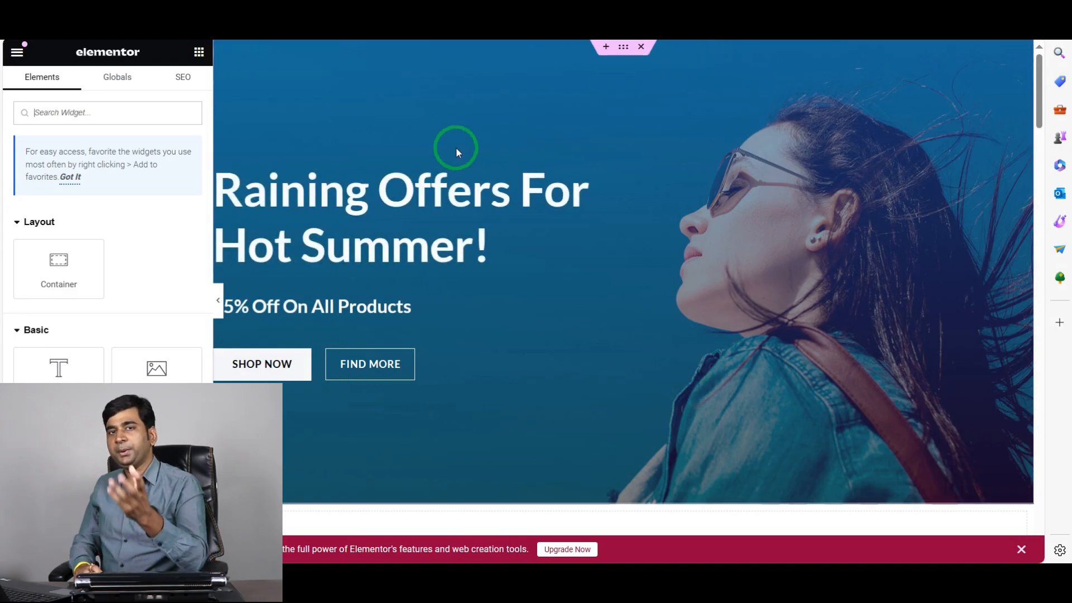
Look through the Home page layout for a suitable place to put the slider.
scroll(605, 314, down, 10)
scroll(612, 367, down, 10)
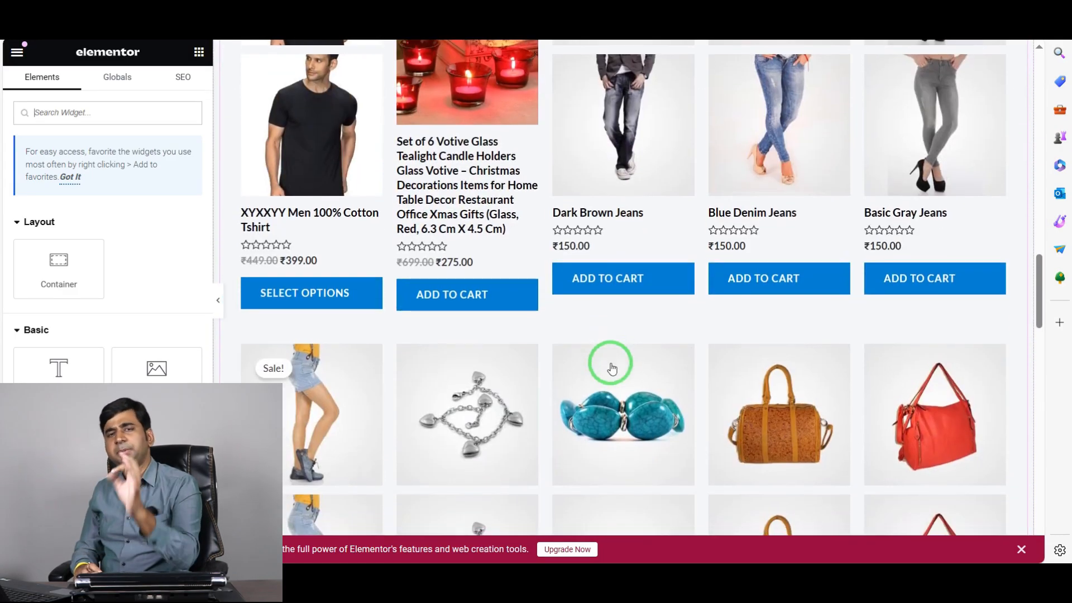
scroll(612, 367, up, 15)
scroll(612, 366, up, 5)
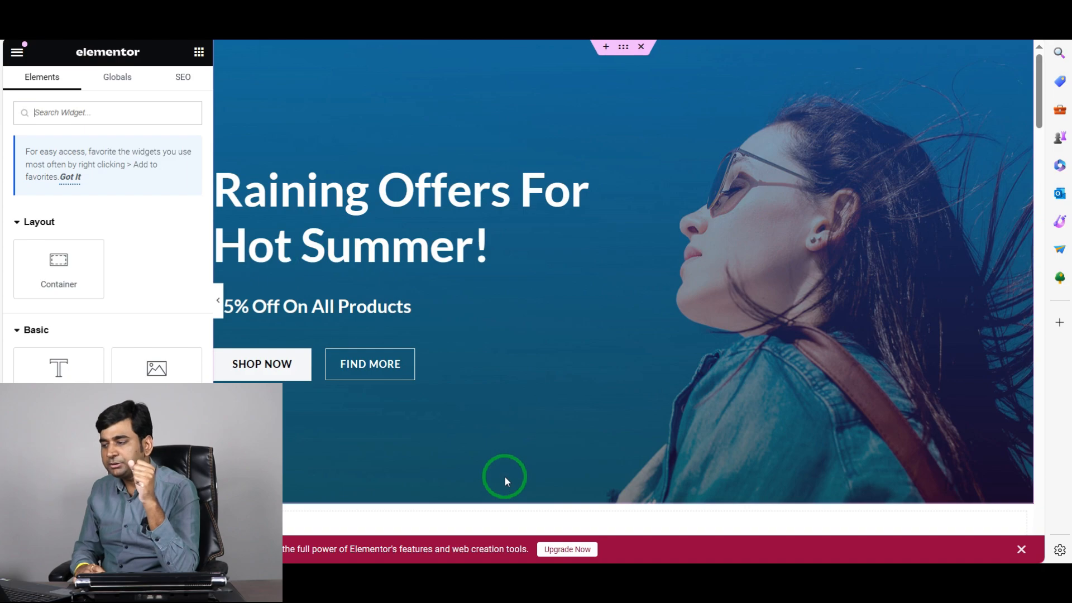
scroll(487, 453, down, 4)
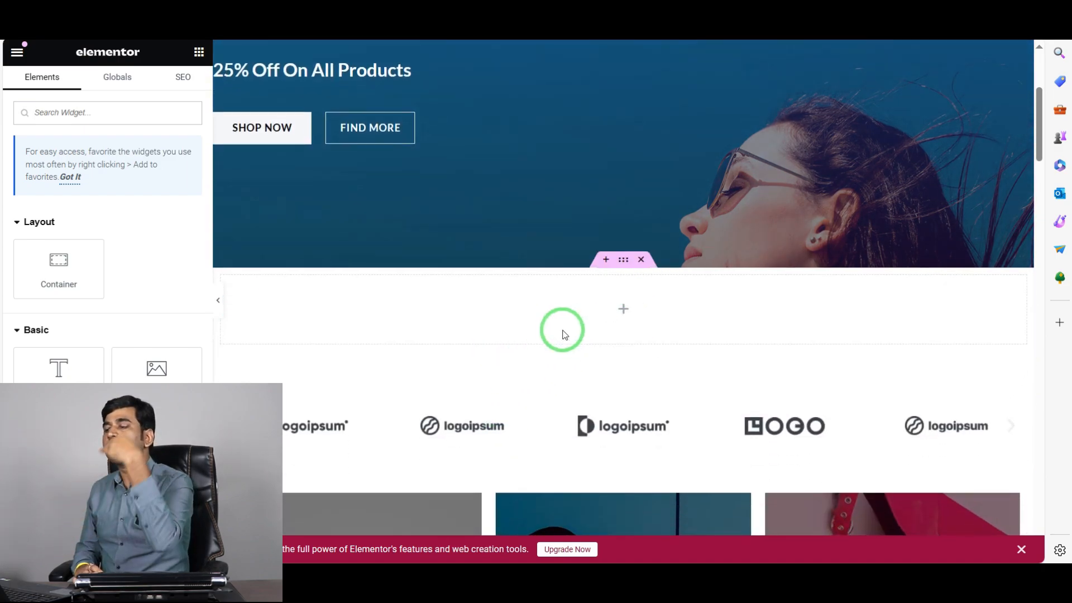
scroll(483, 522, up, 4)
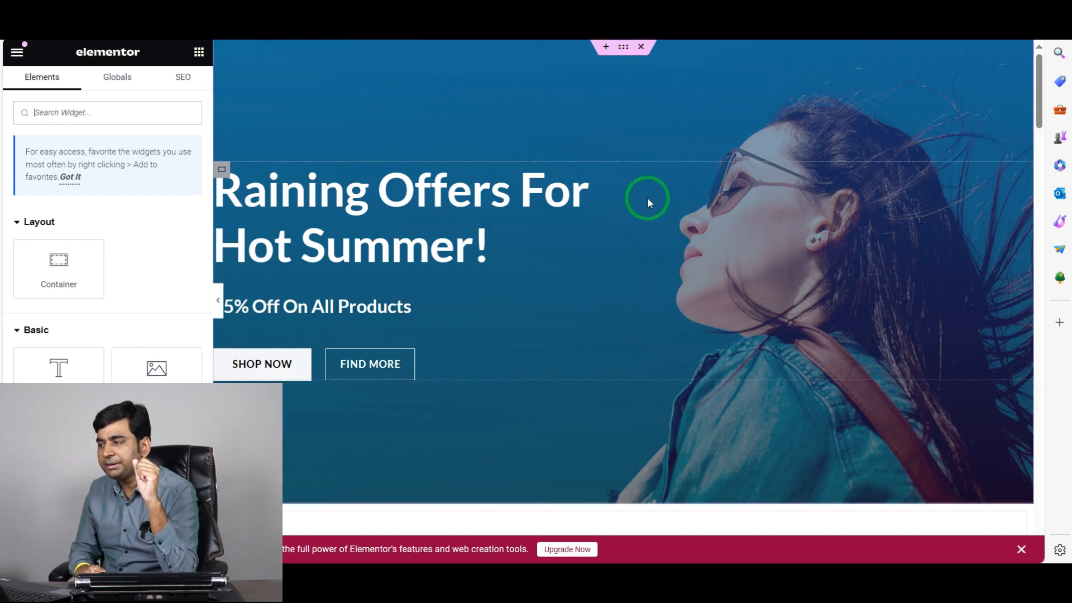
click(605, 48)
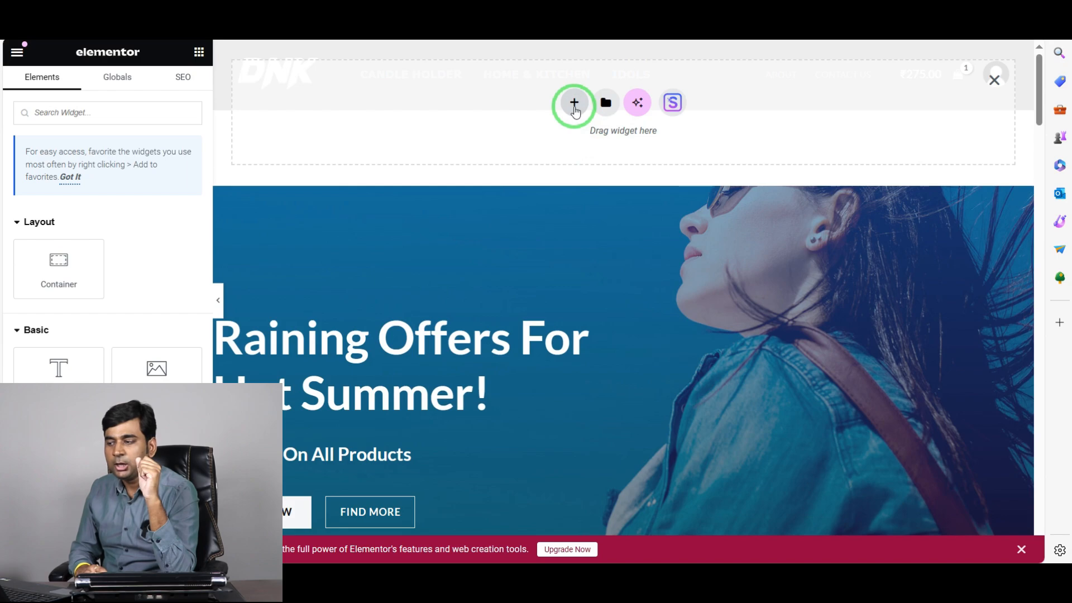
click(574, 104)
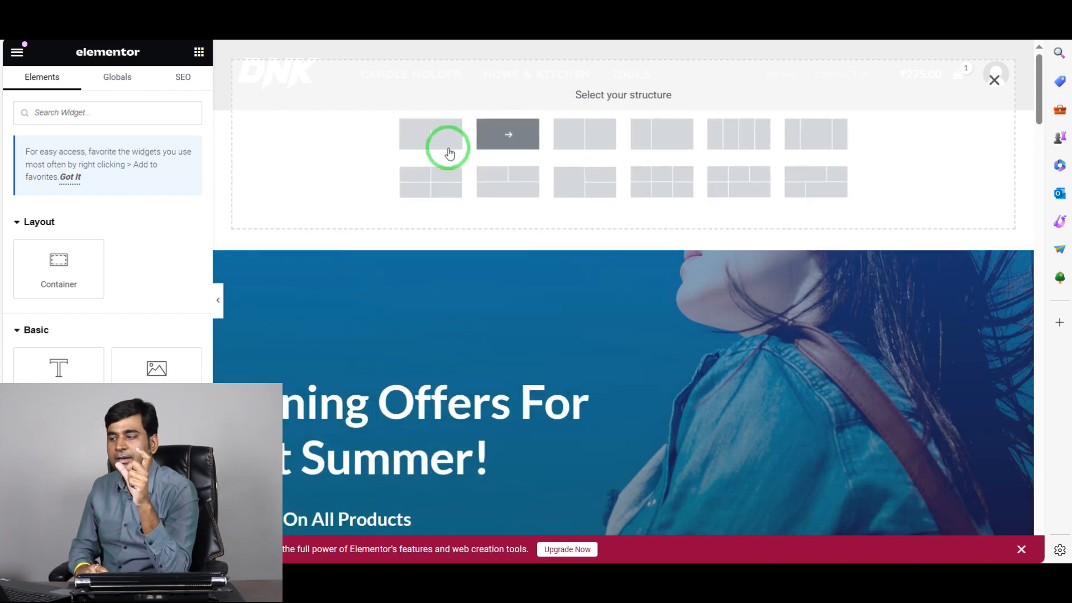
click(417, 142)
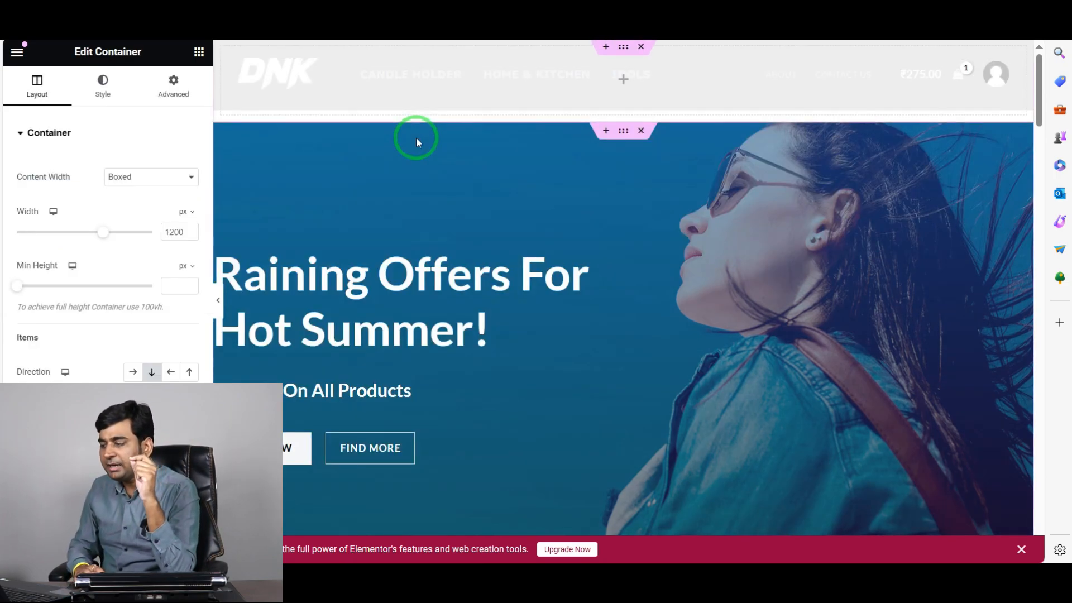
scroll(488, 193, down, 2)
scroll(503, 188, up, 2)
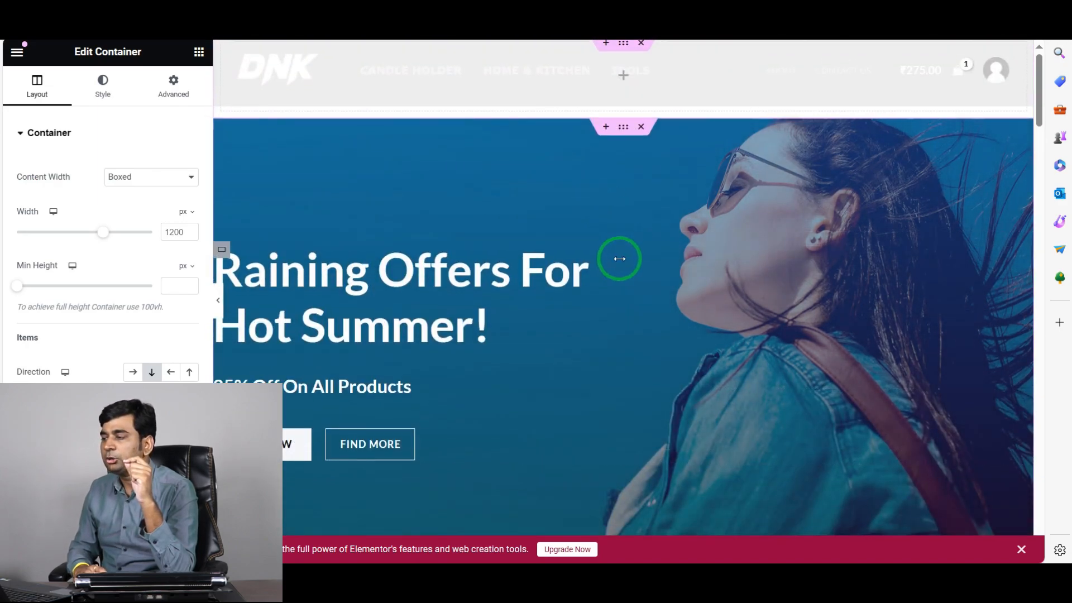
scroll(562, 231, down, 7)
scroll(527, 318, up, 7)
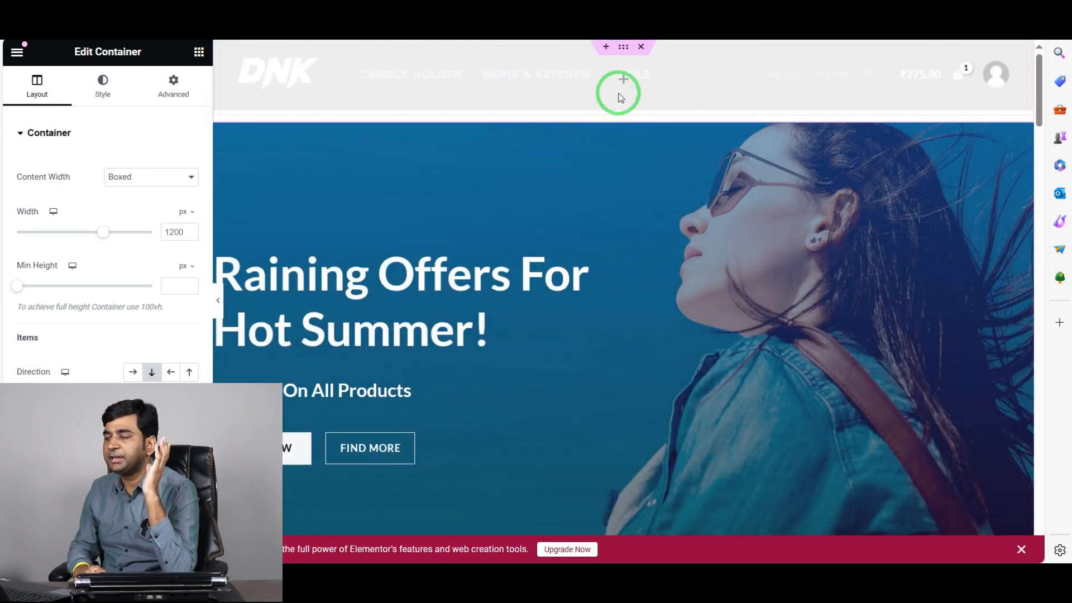
click(642, 48)
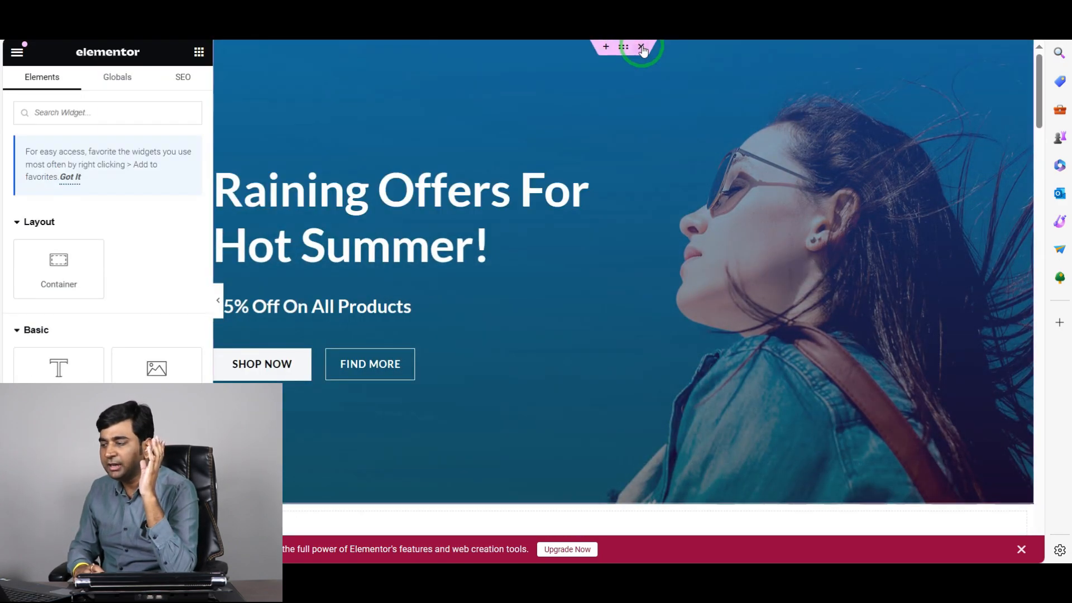
Add a single-column container directly beneath the Raining Offers hero section of the page.
scroll(581, 269, down, 5)
mouse_move(654, 238)
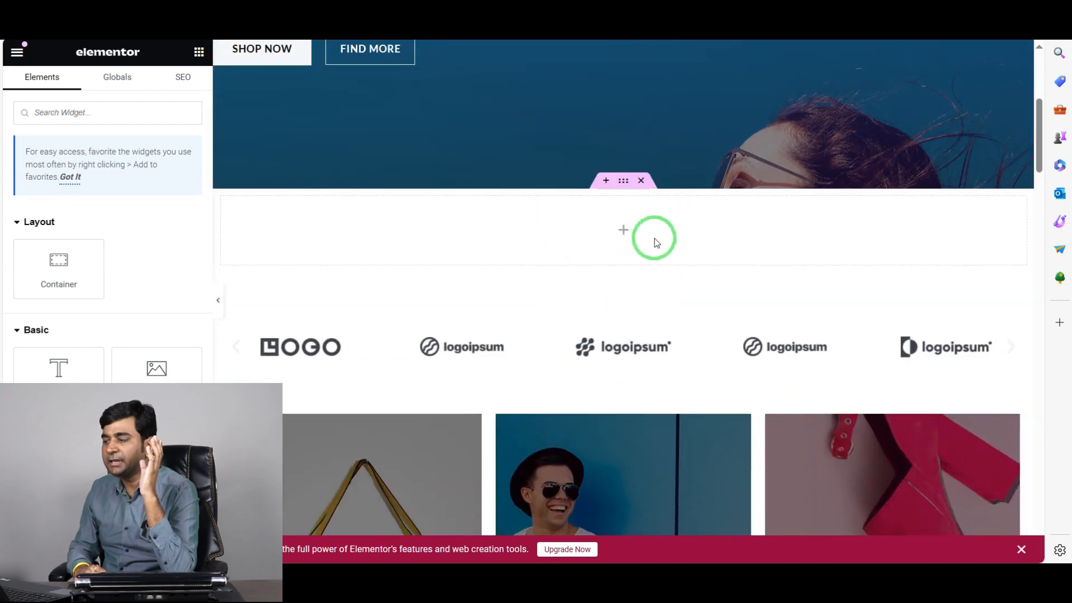
click(606, 180)
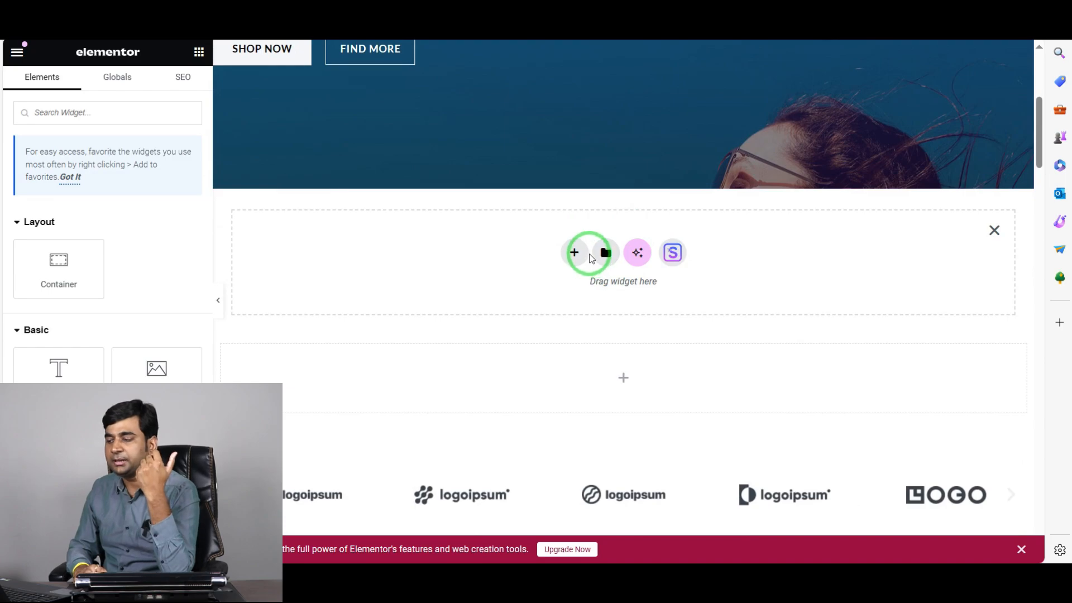
click(569, 254)
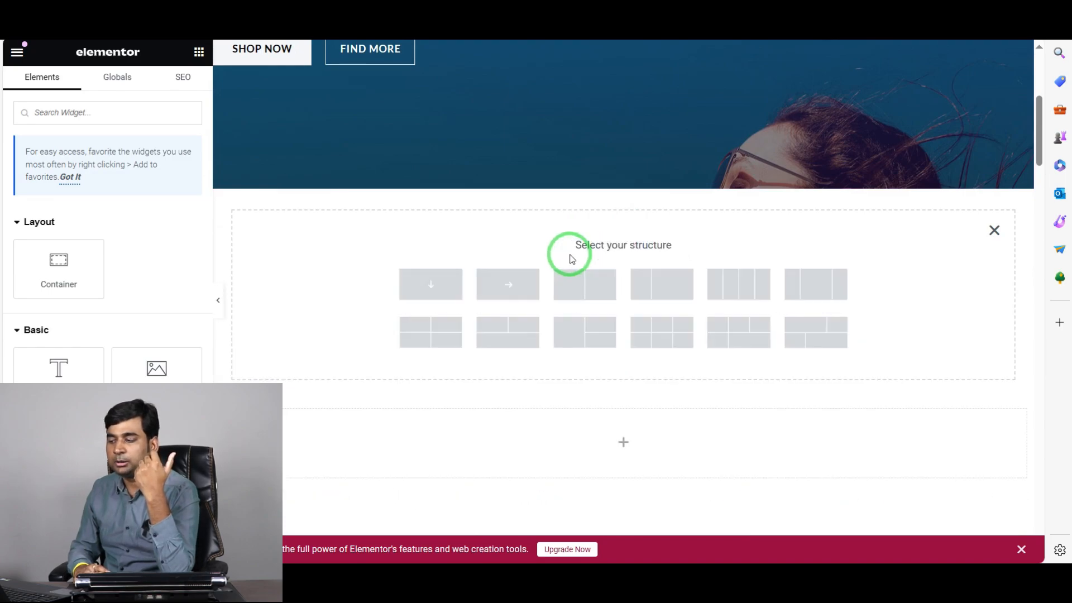
click(434, 282)
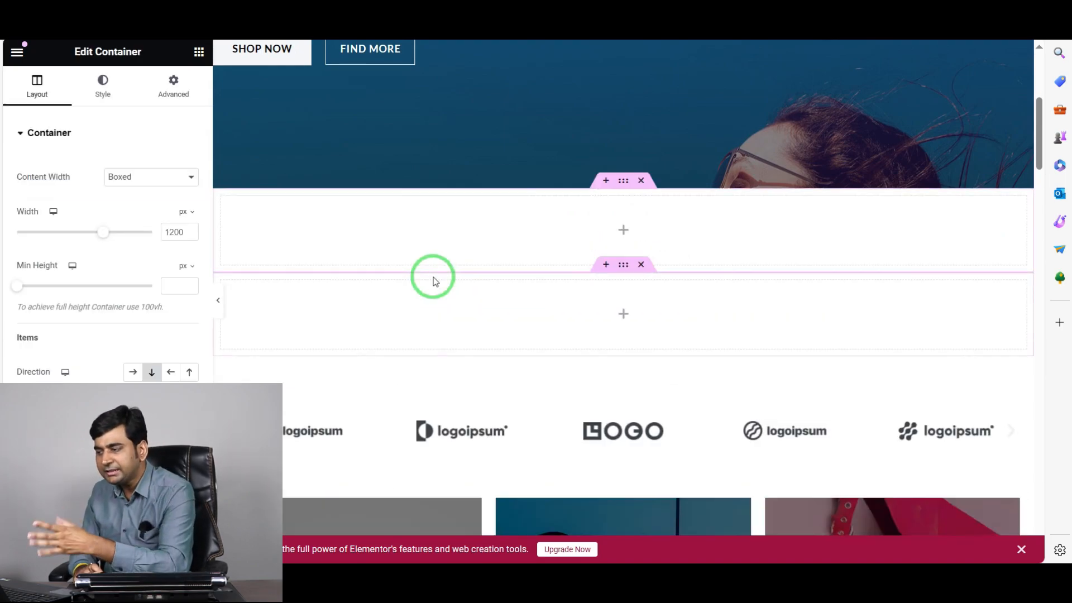
Delete the second of the two empty containers between the hero section and the logo carousel.
scroll(430, 288, down, 15)
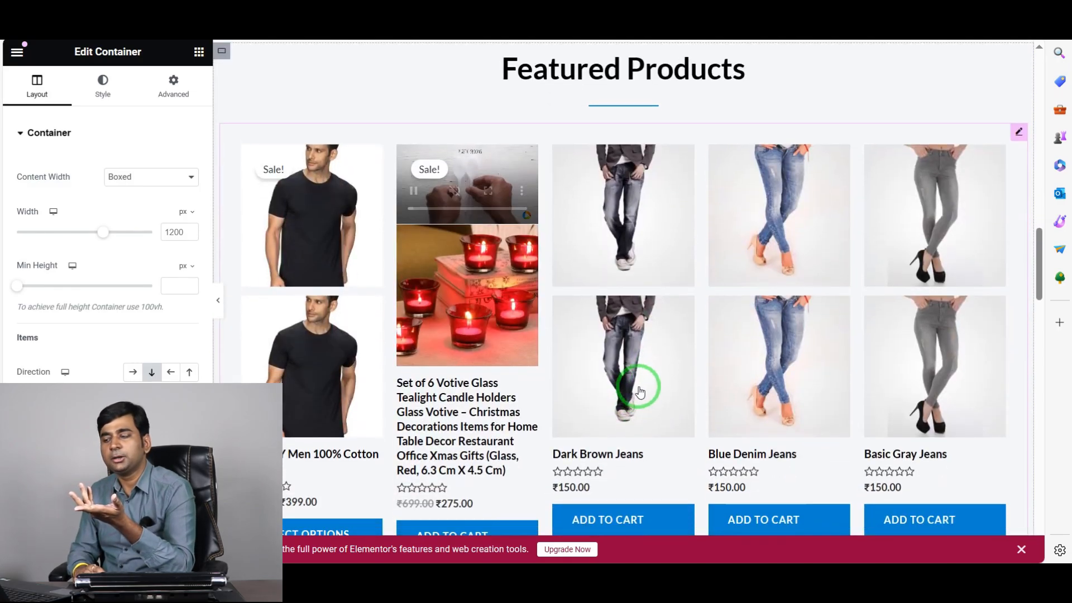
scroll(640, 368, up, 7)
scroll(638, 349, up, 12)
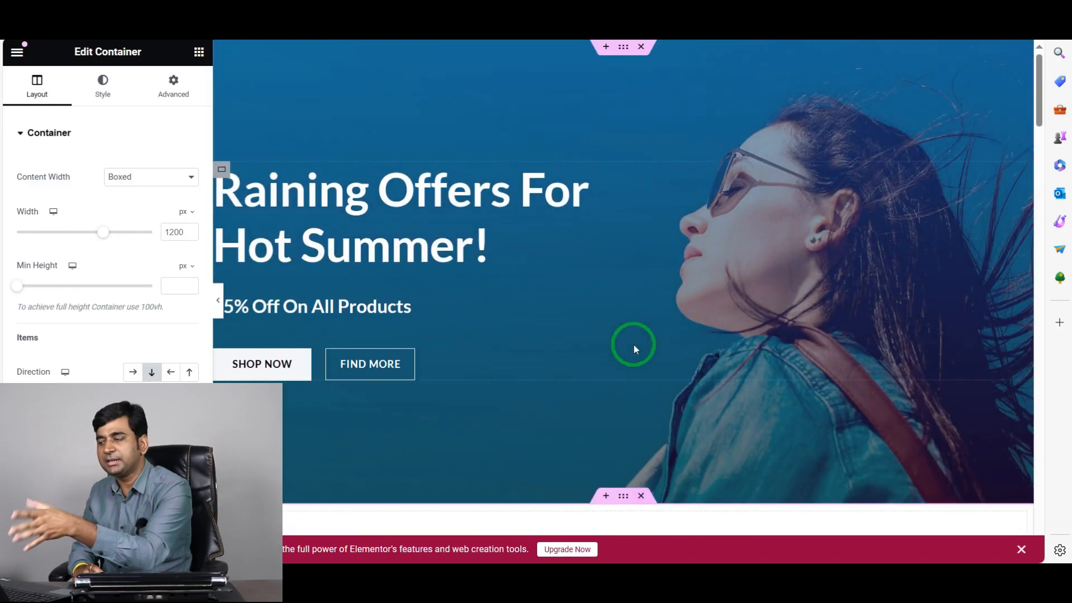
scroll(636, 349, down, 4)
scroll(694, 413, down, 3)
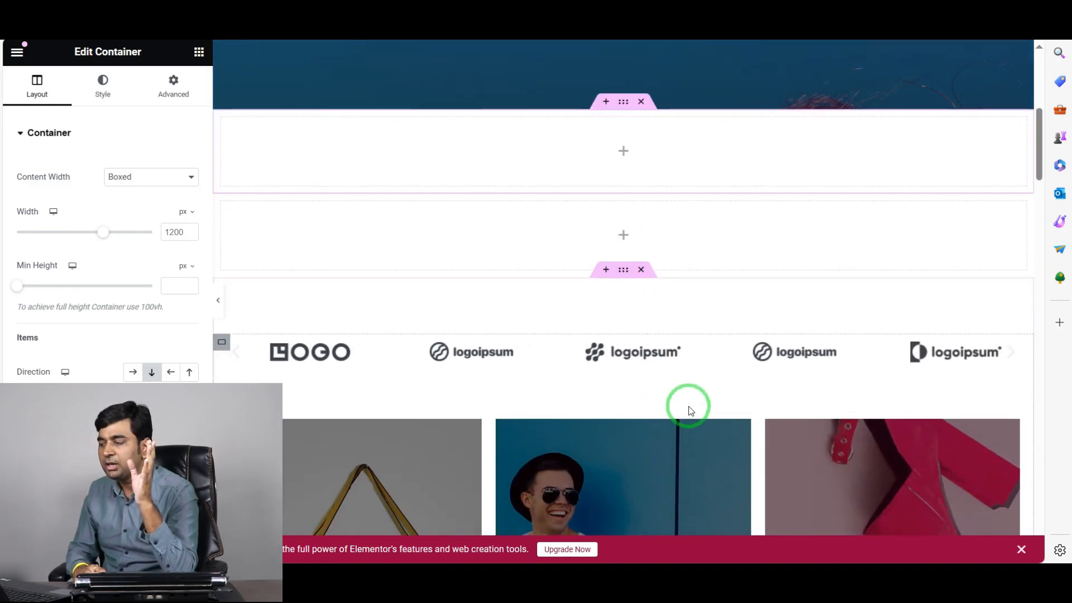
scroll(689, 410, up, 3)
scroll(614, 365, up, 1)
click(641, 345)
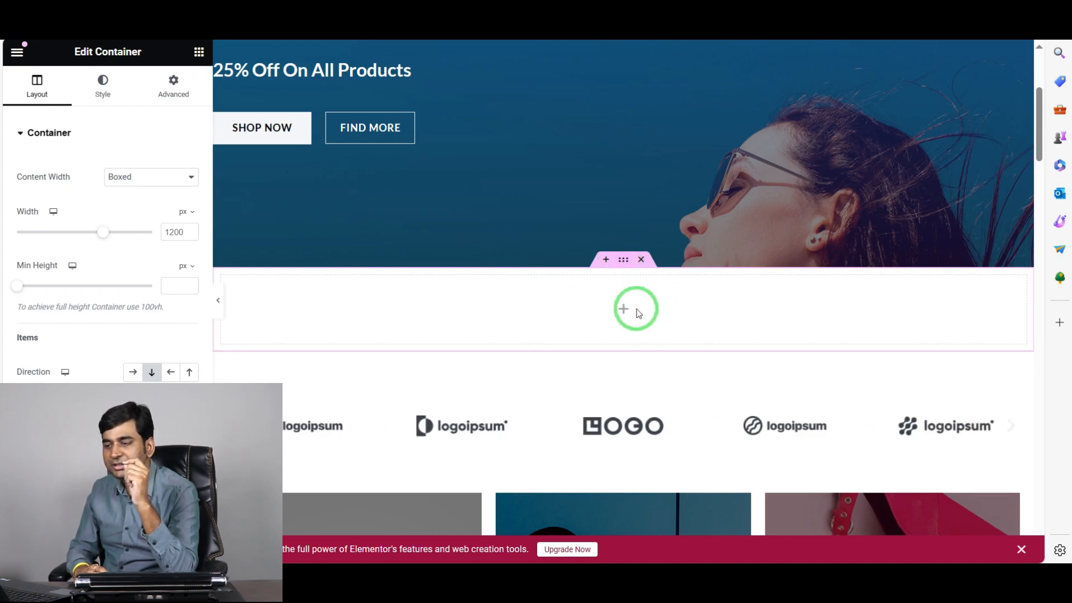
Search the widgets for "depic" and place a Depicter Slider widget in the empty container beneath the hero section.
scroll(78, 324, down, 4)
click(517, 288)
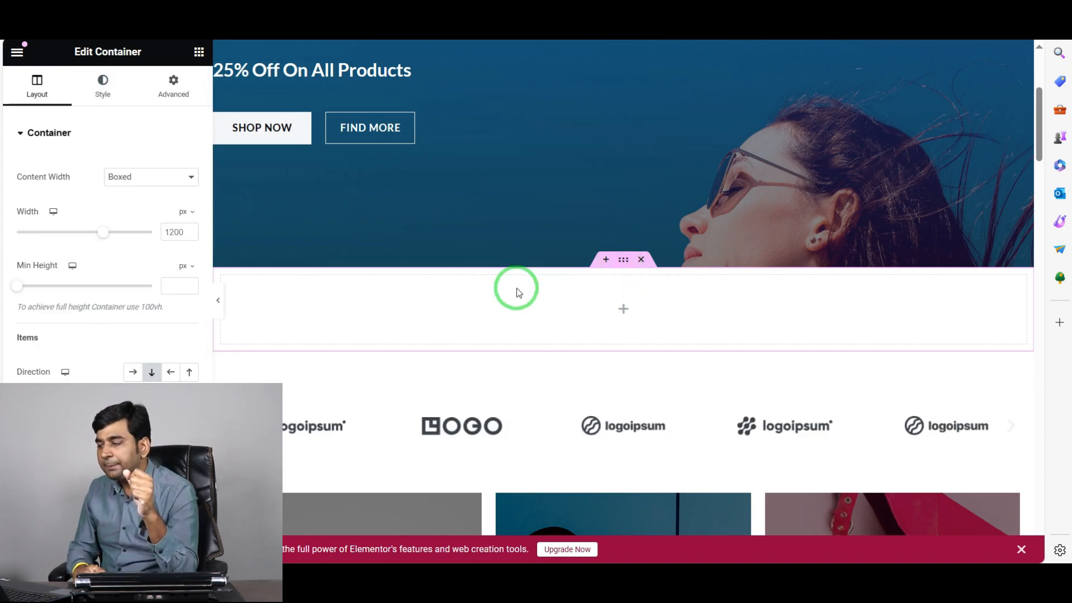
click(624, 316)
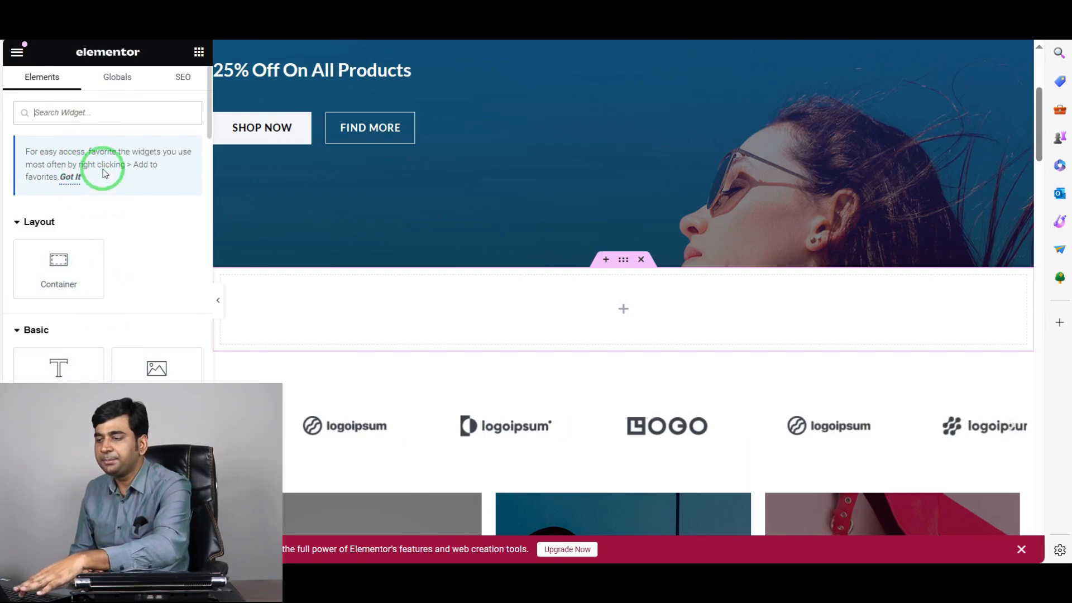
text(depc)
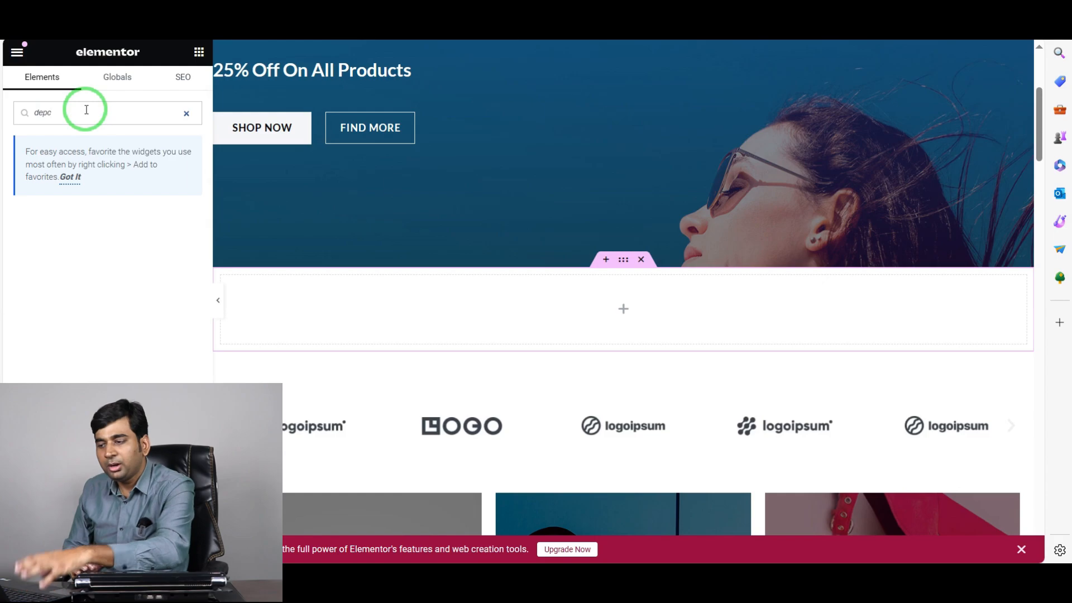
key(BackSpace)
text(ic)
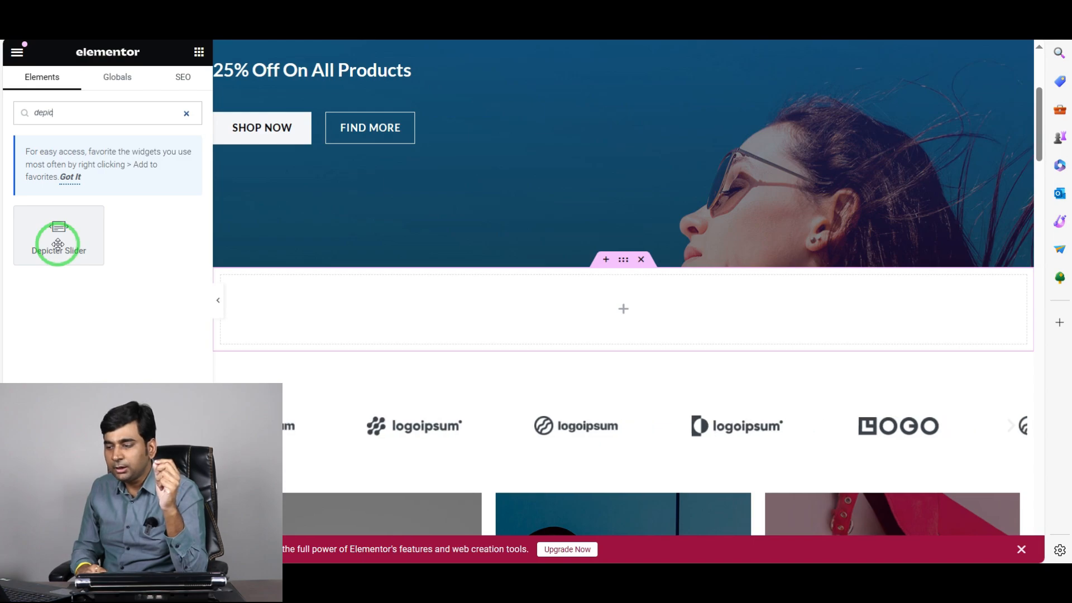
drag(58, 244, 639, 321)
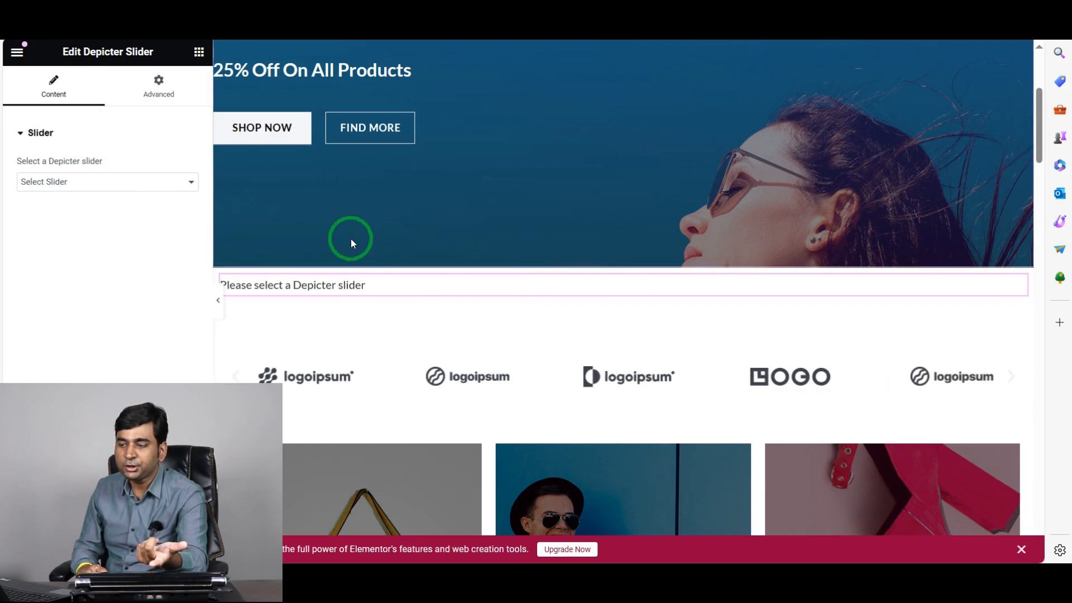
Set the Depicter Slider widget to [#1]: Minimal Decoration 1 and check how the slider looks on the page.
click(177, 183)
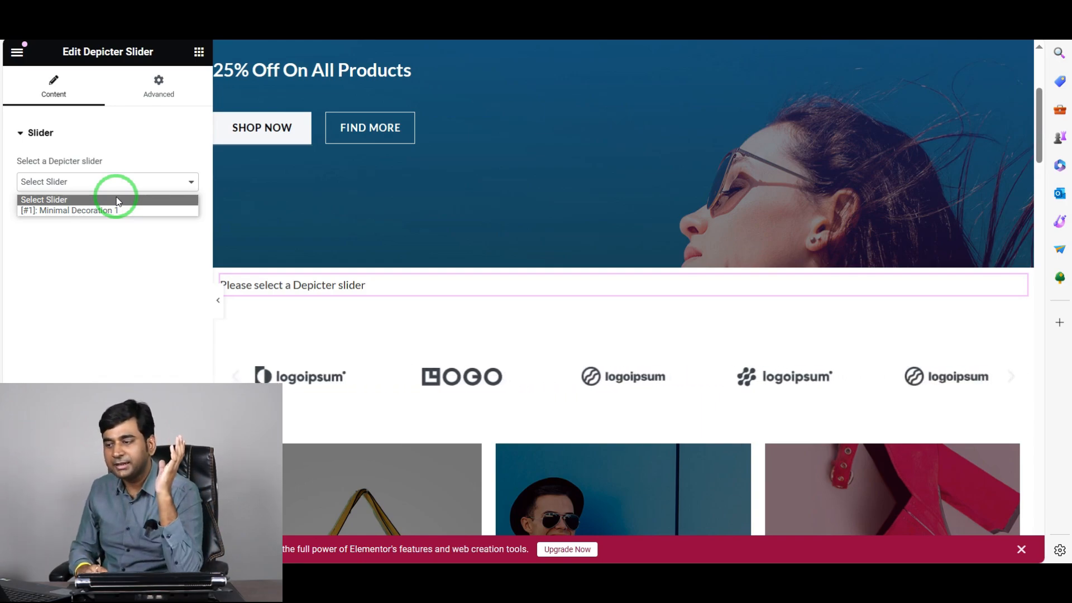
click(90, 211)
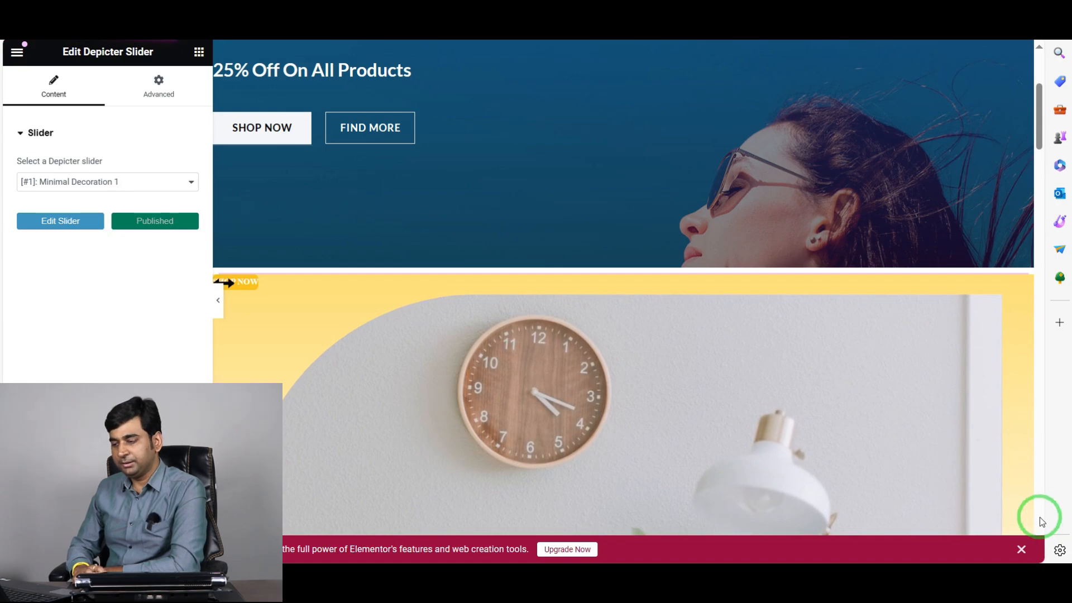
scroll(820, 450, down, 6)
scroll(686, 400, up, 5)
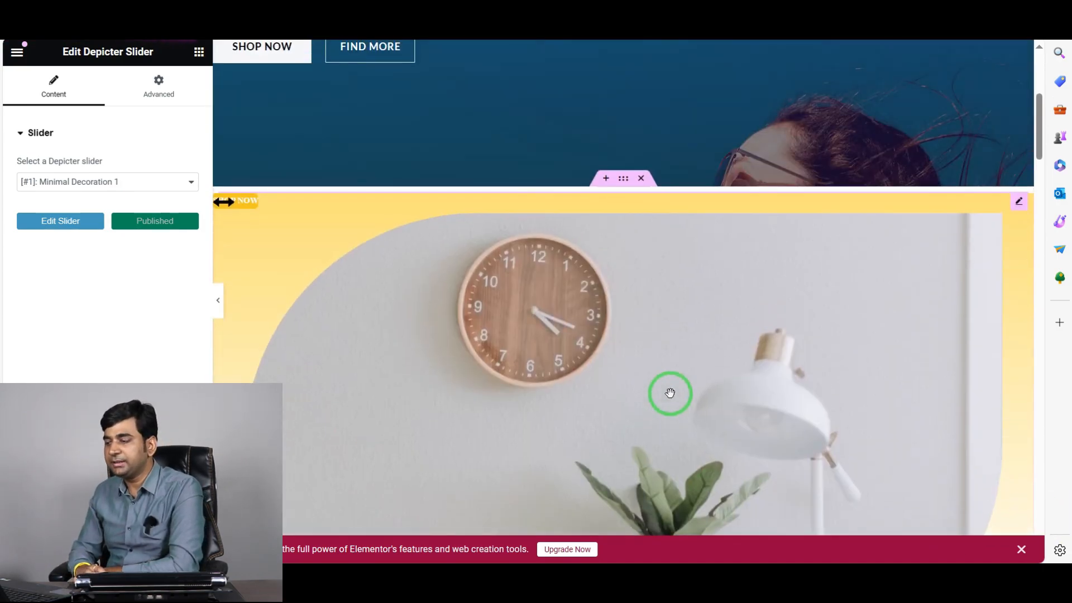
scroll(670, 393, down, 2)
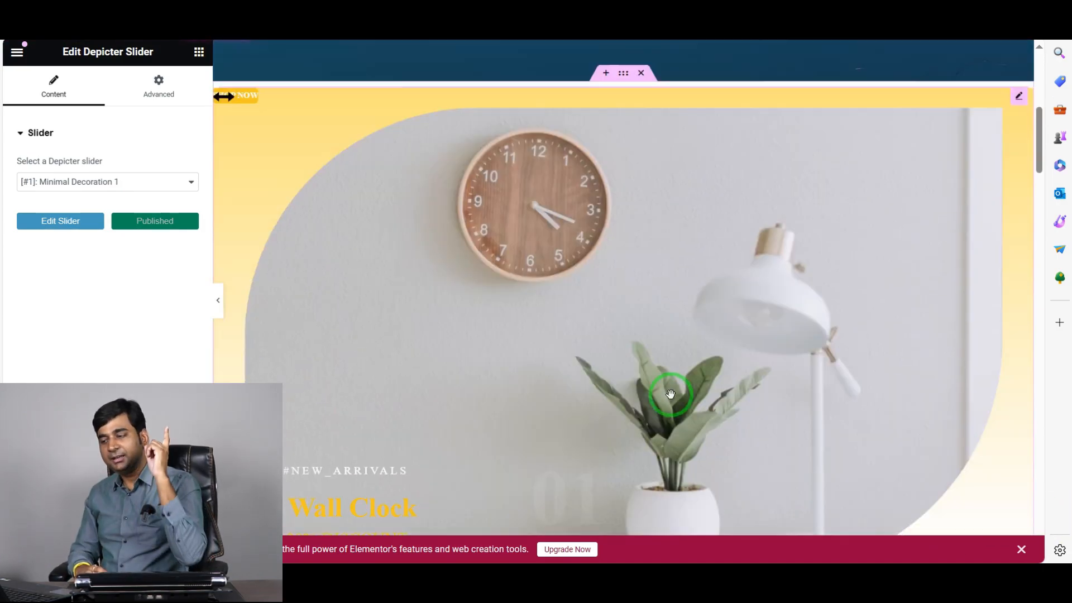
scroll(670, 391, up, 4)
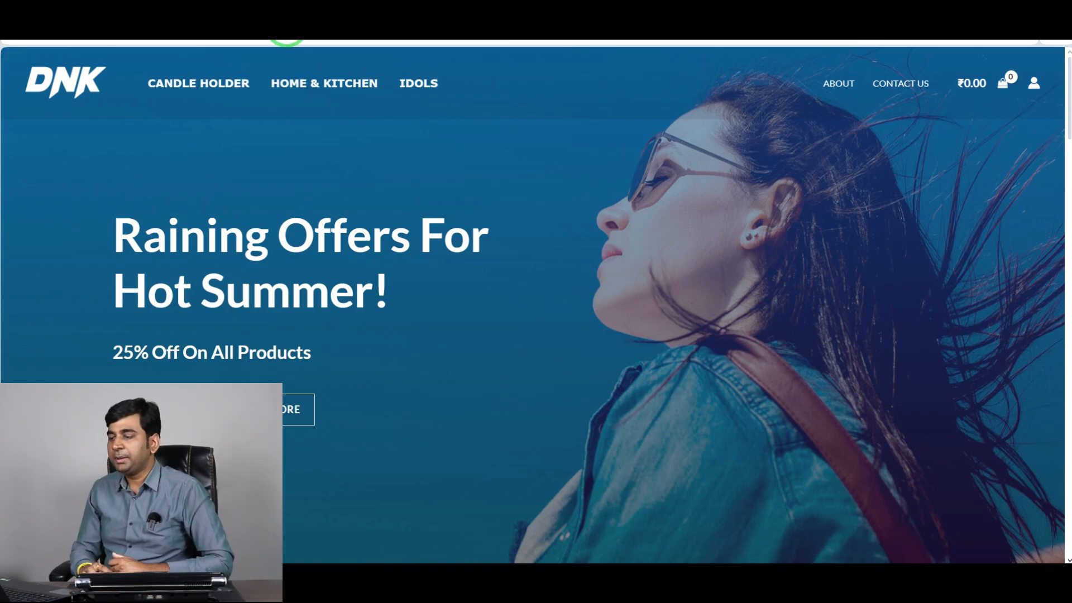
Examine the Minimal Decoration slider on the live Home page, checking its slides and its placement between the hero section and the logo carousel.
scroll(675, 292, down, 10)
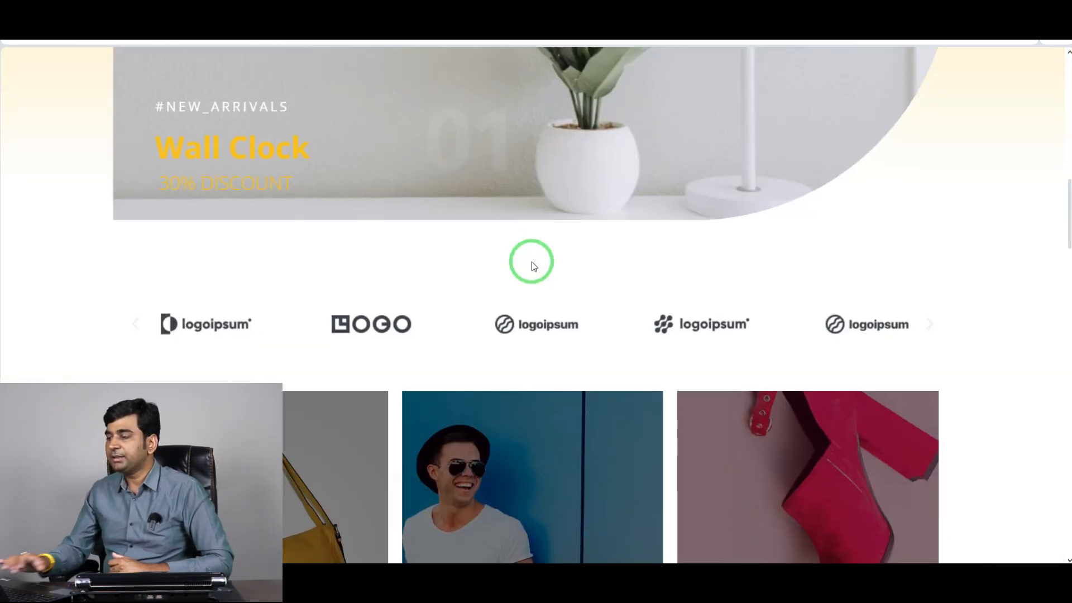
scroll(536, 263, up, 5)
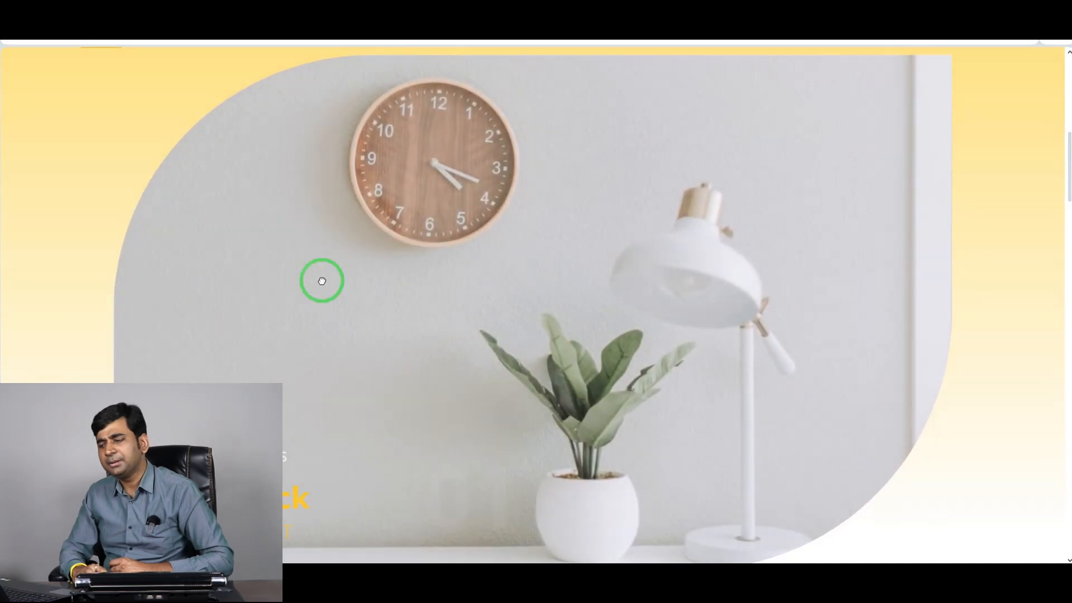
scroll(425, 342, down, 2)
scroll(423, 343, up, 5)
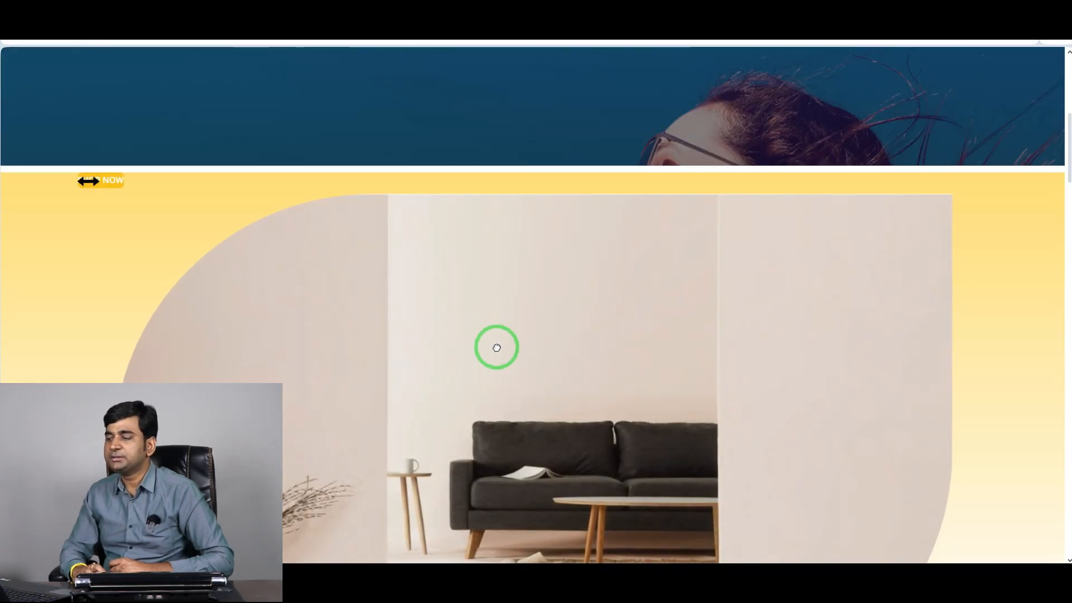
scroll(508, 343, down, 3)
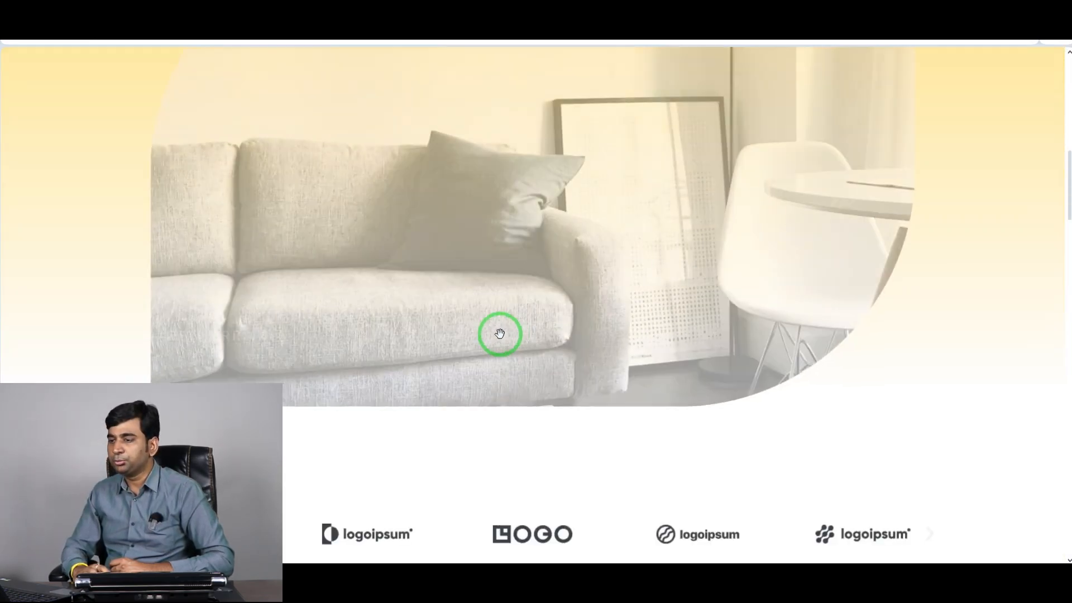
scroll(417, 348, up, 3)
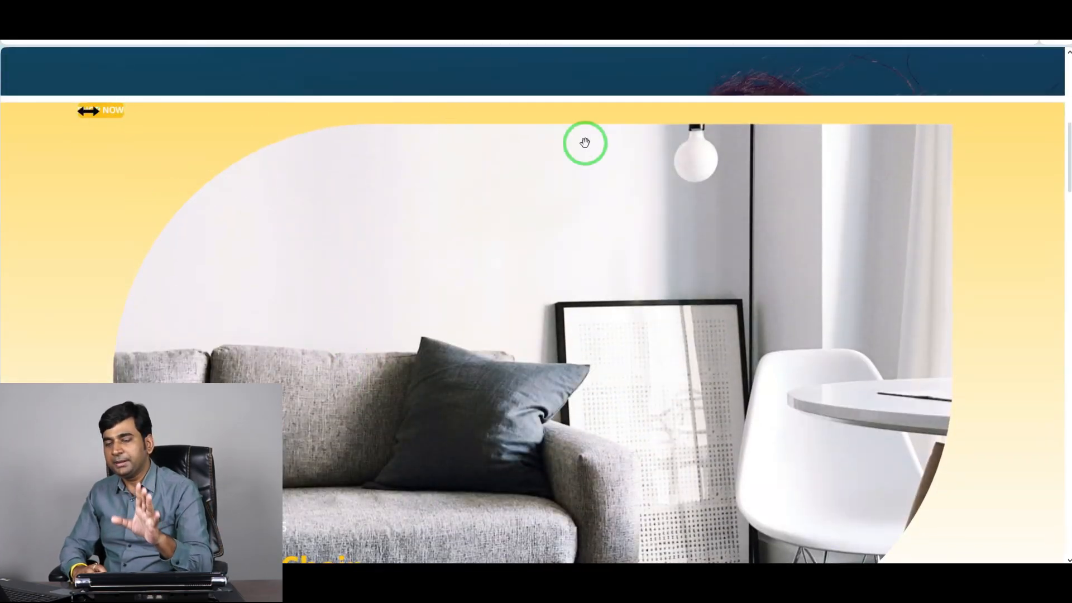
scroll(557, 275, down, 5)
scroll(565, 275, up, 6)
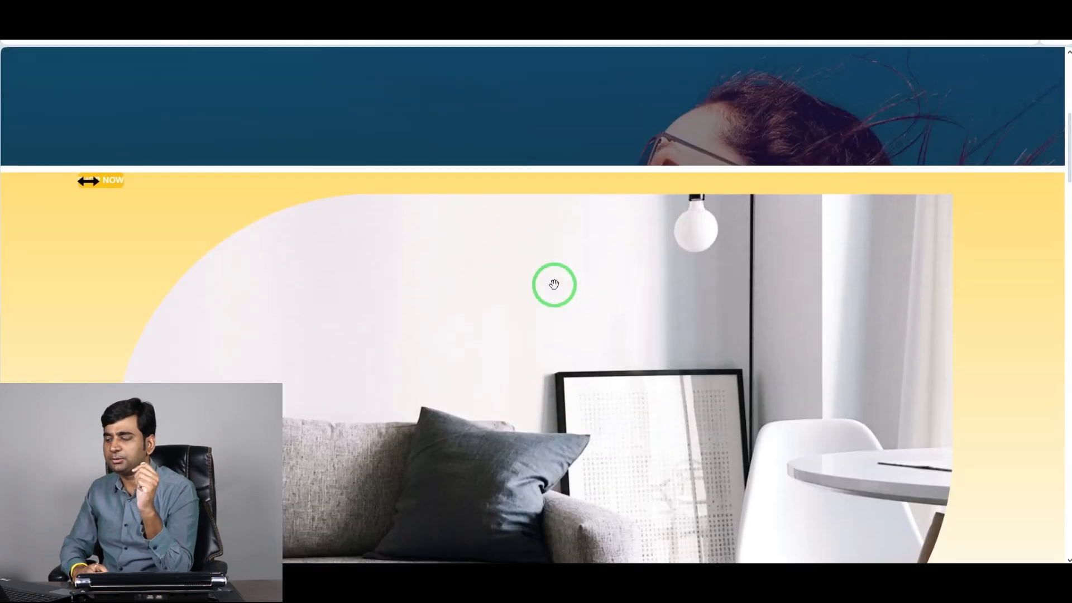
scroll(539, 295, down, 5)
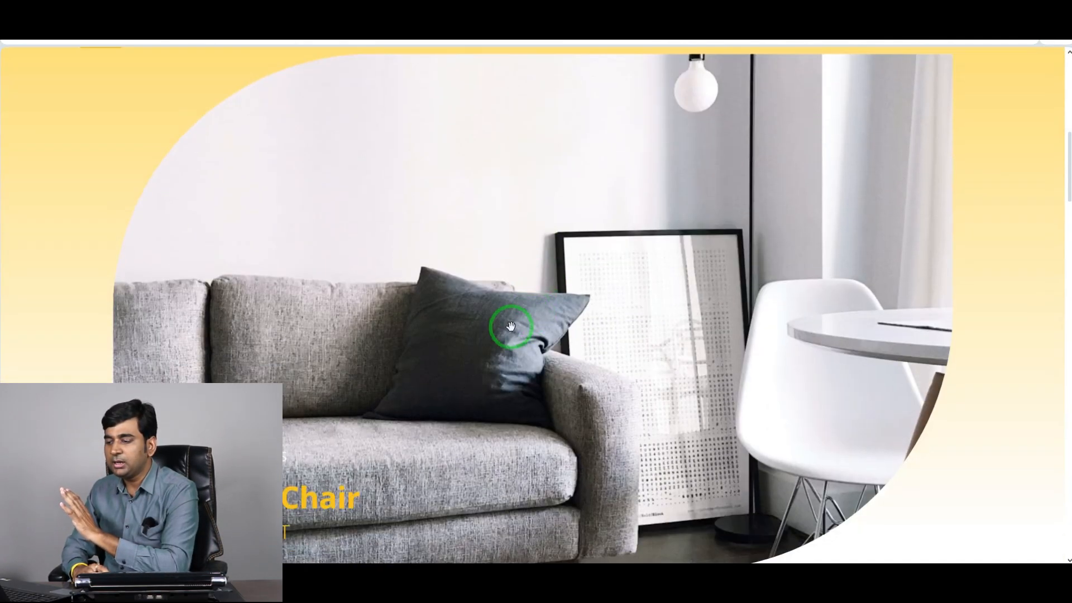
scroll(495, 240, up, 3)
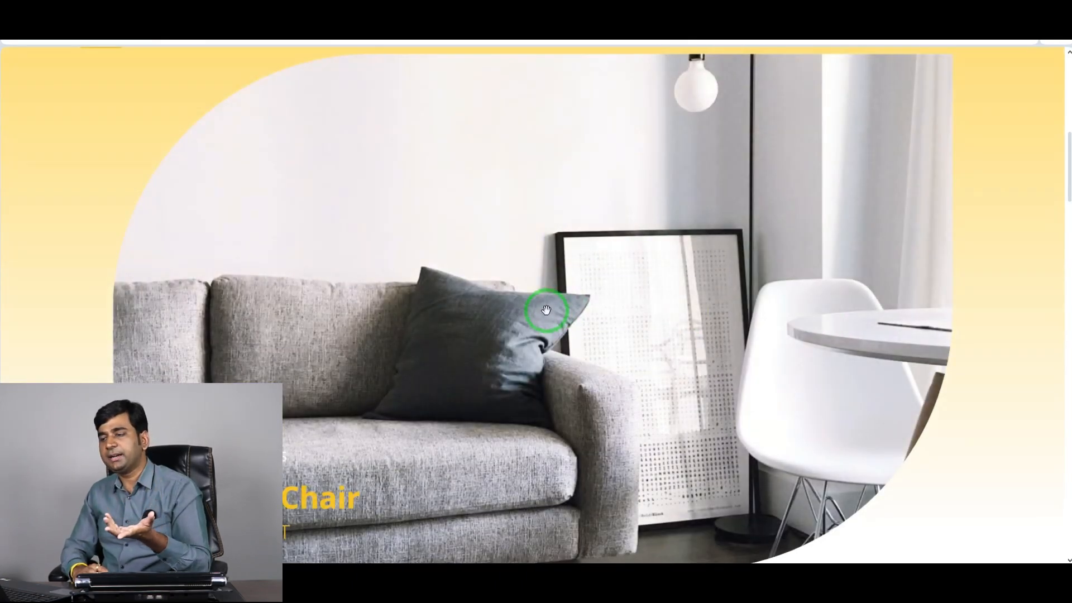
scroll(641, 220, down, 4)
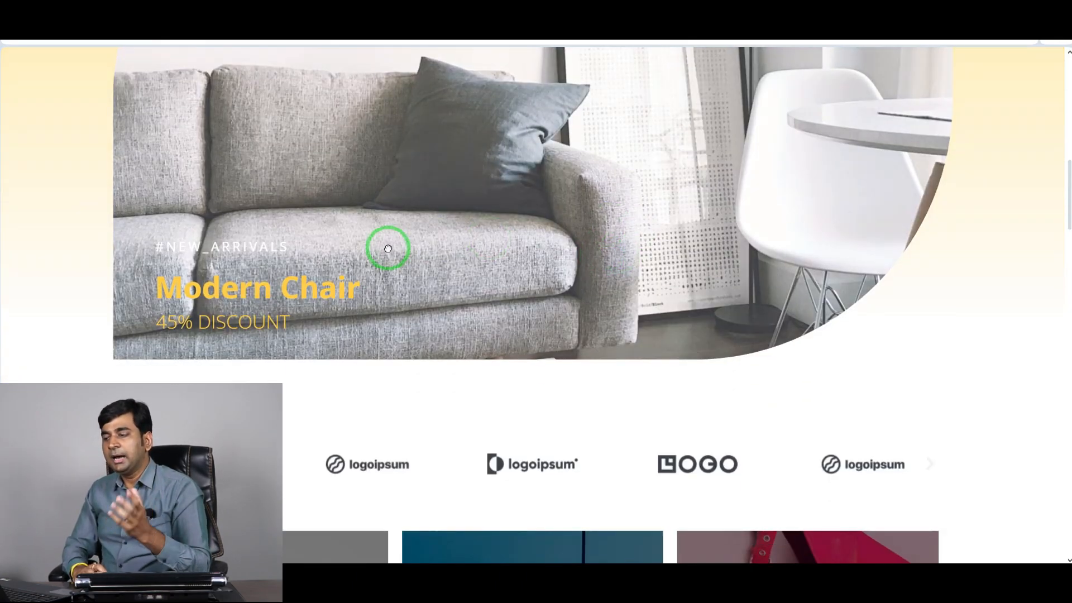
scroll(374, 270, up, 2)
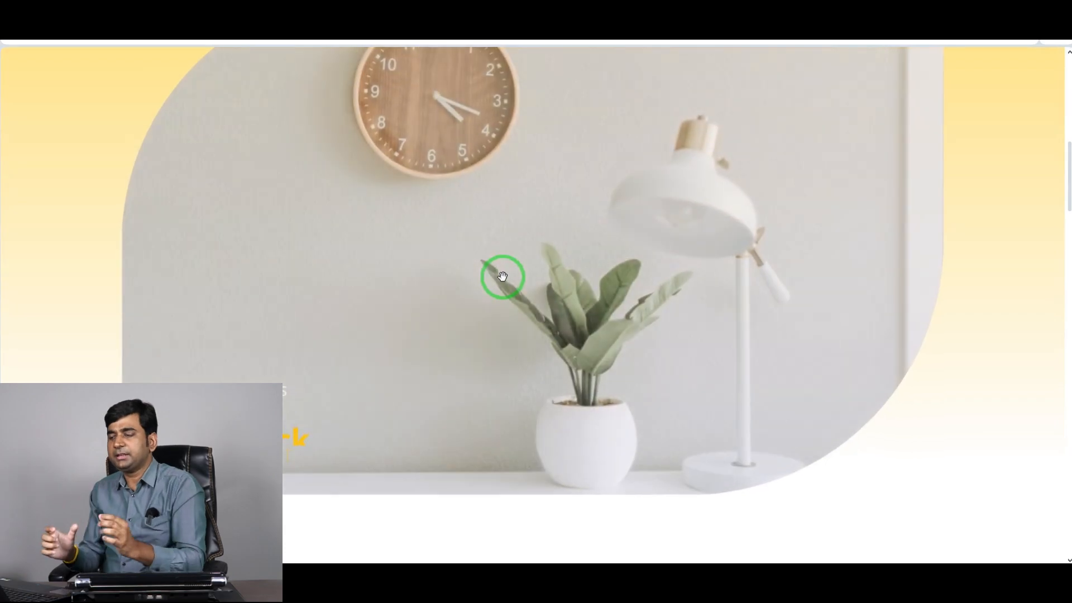
Inspect the Wall Clock slide's image, #NEW_ARRIVALS label, heading and discount text on the live Home page.
scroll(503, 275, up, 2)
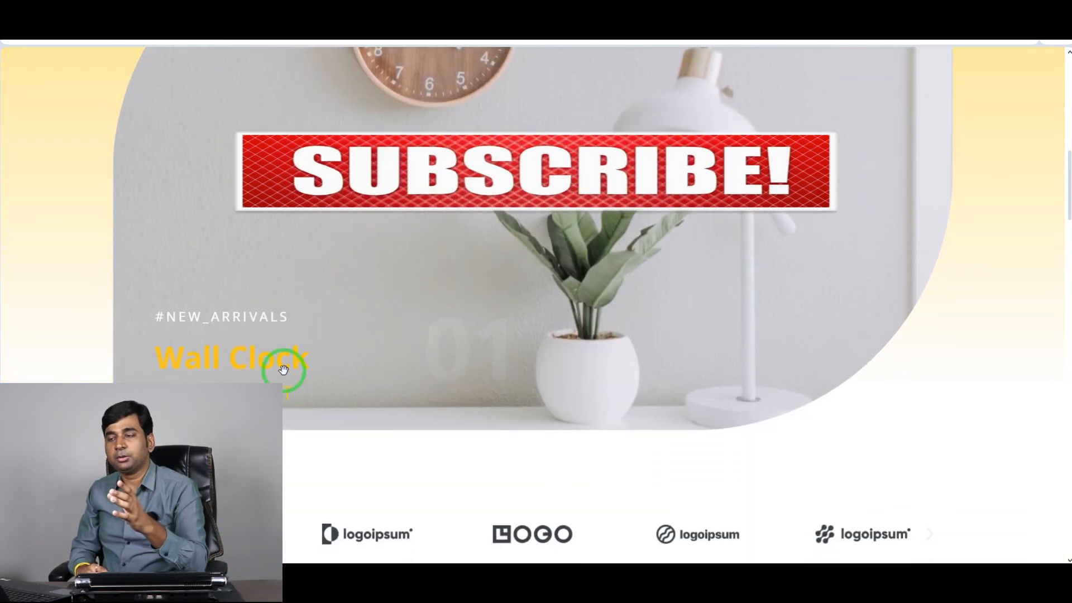
scroll(349, 239, up, 2)
scroll(352, 237, down, 2)
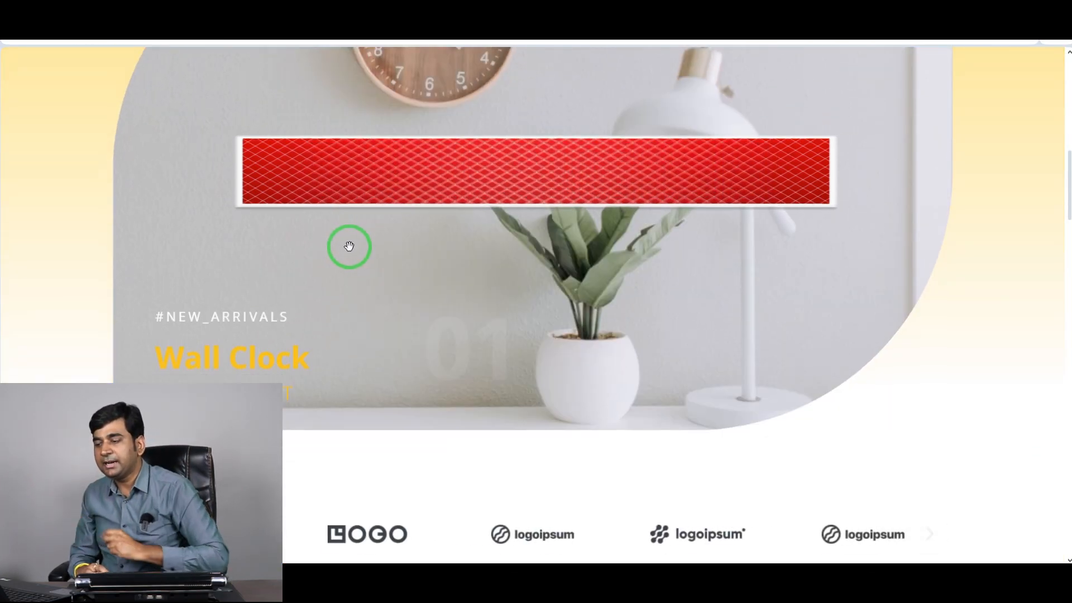
scroll(480, 274, up, 3)
scroll(523, 292, down, 4)
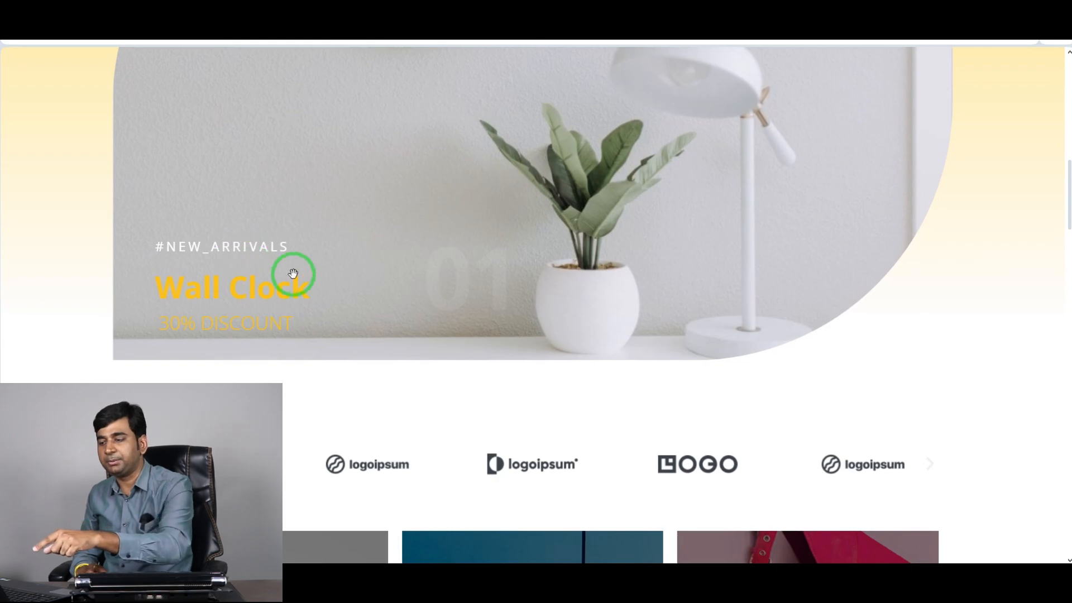
scroll(292, 274, up, 3)
scroll(290, 291, down, 3)
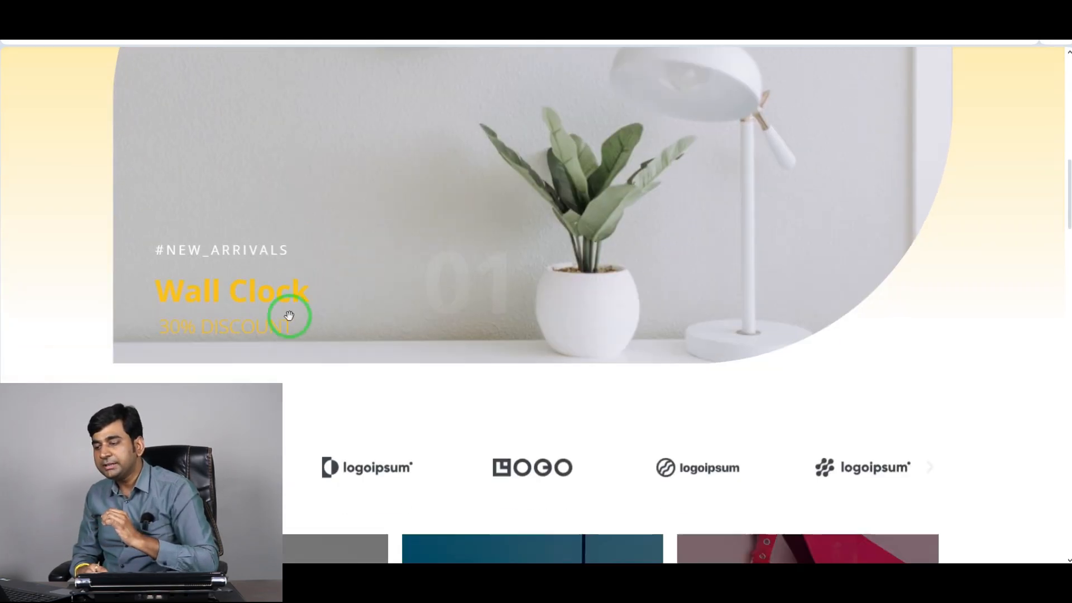
scroll(419, 241, up, 5)
scroll(292, 438, down, 3)
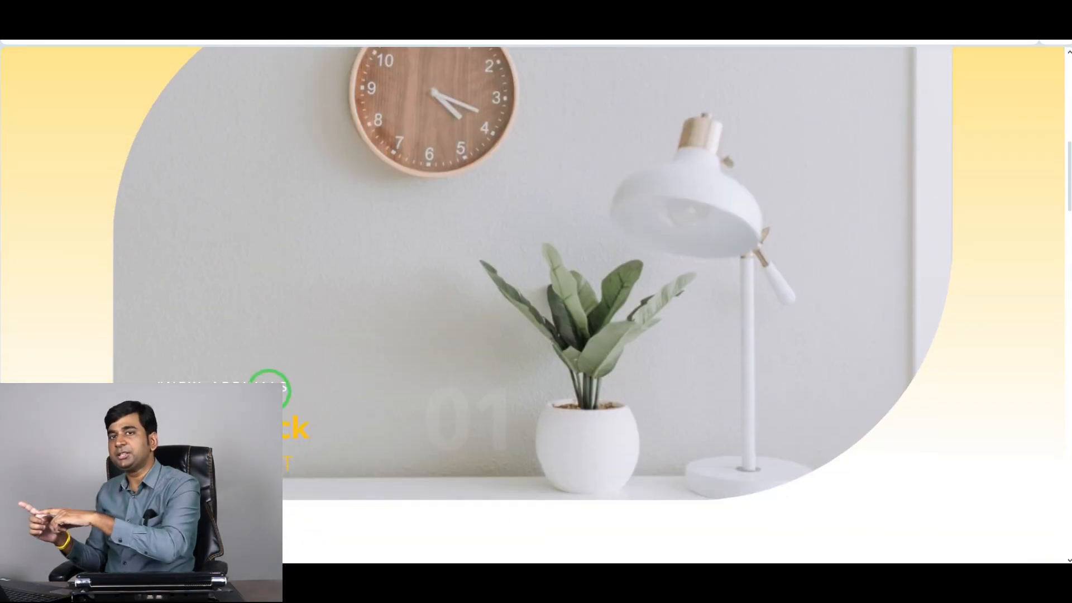